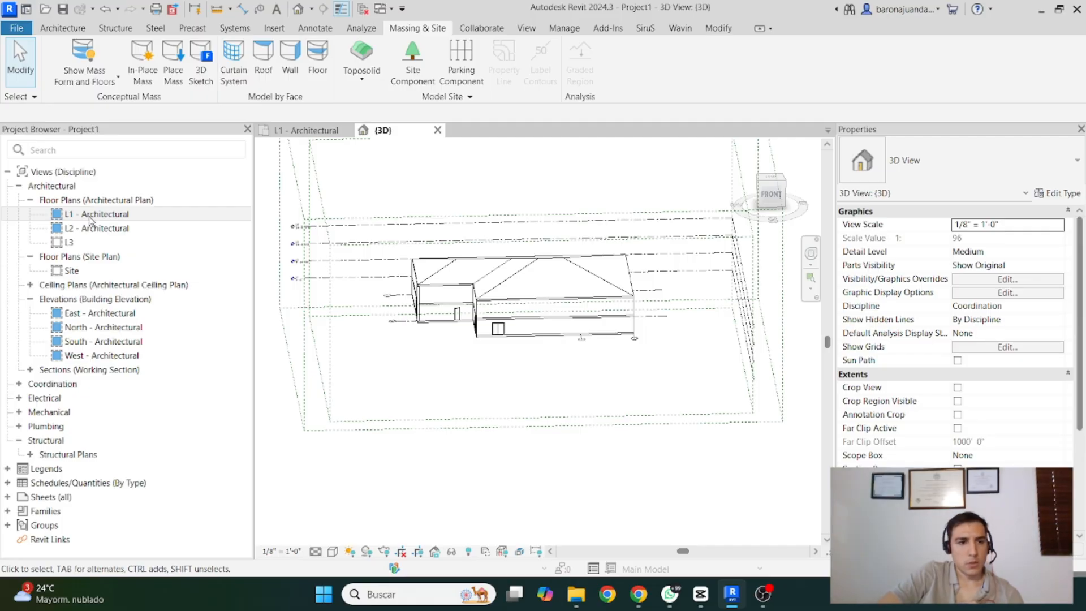
Open the L1 - Architectural floor plan and examine its layout of walls, stairs, doors and grids
double_click(91, 215)
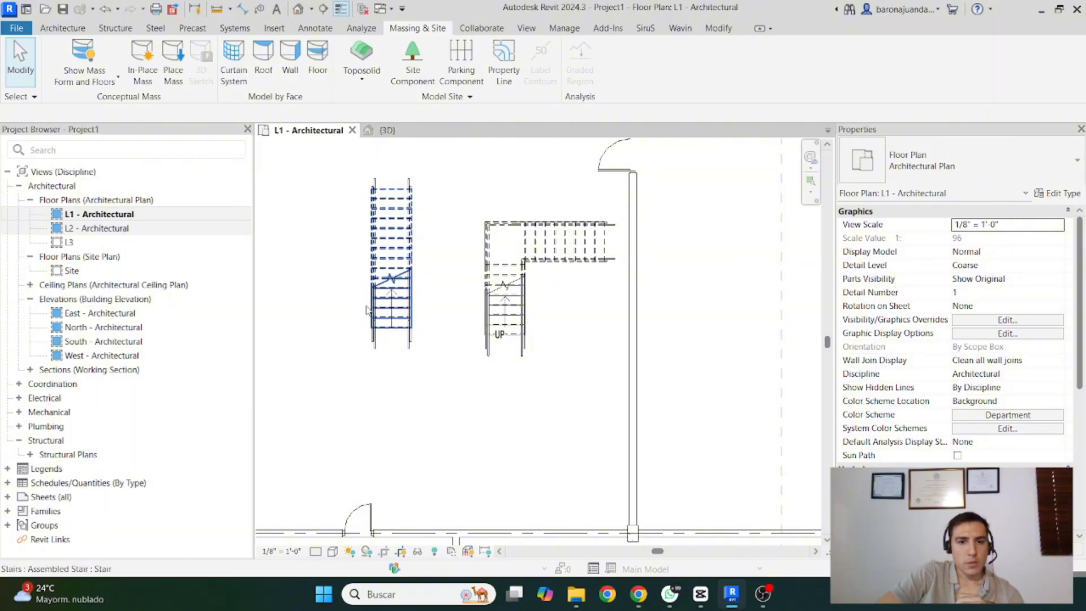
scroll(673, 373, up, 3)
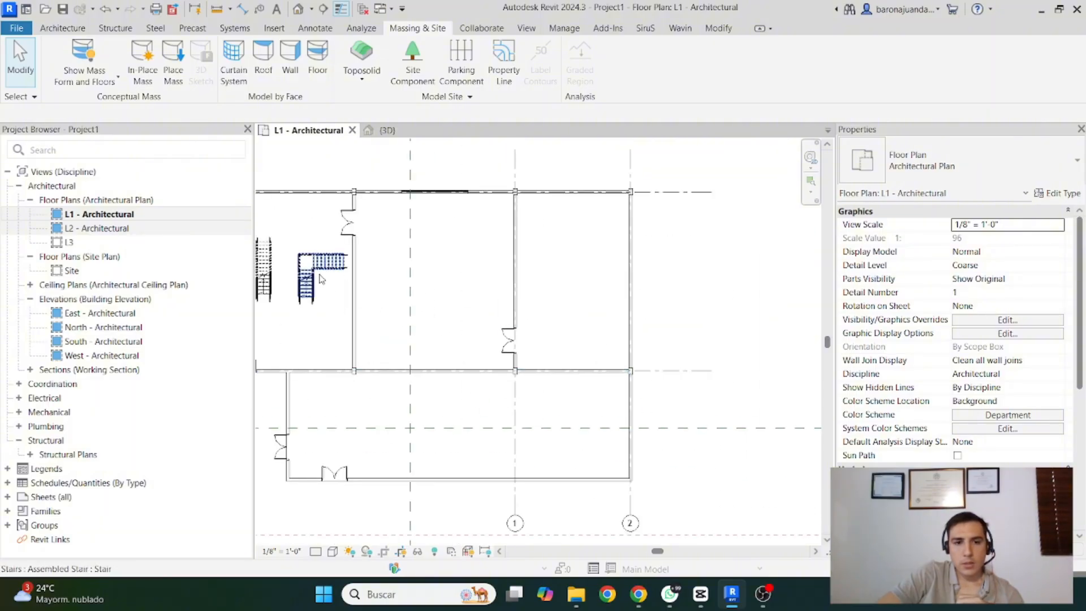
click(327, 263)
scroll(452, 243, down, 2)
click(448, 245)
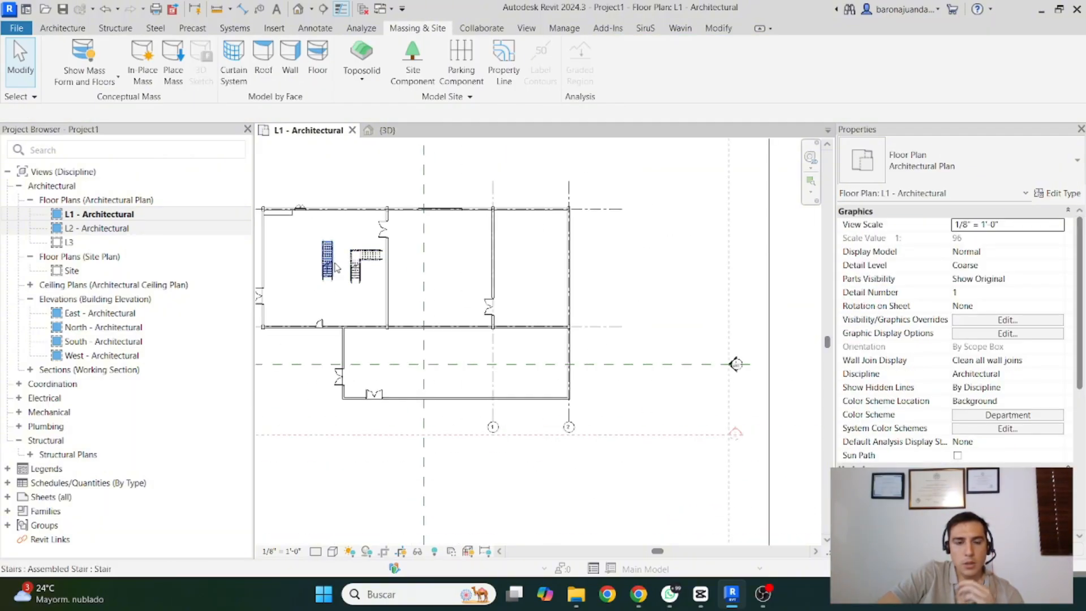
middle_drag(351, 283, 451, 296)
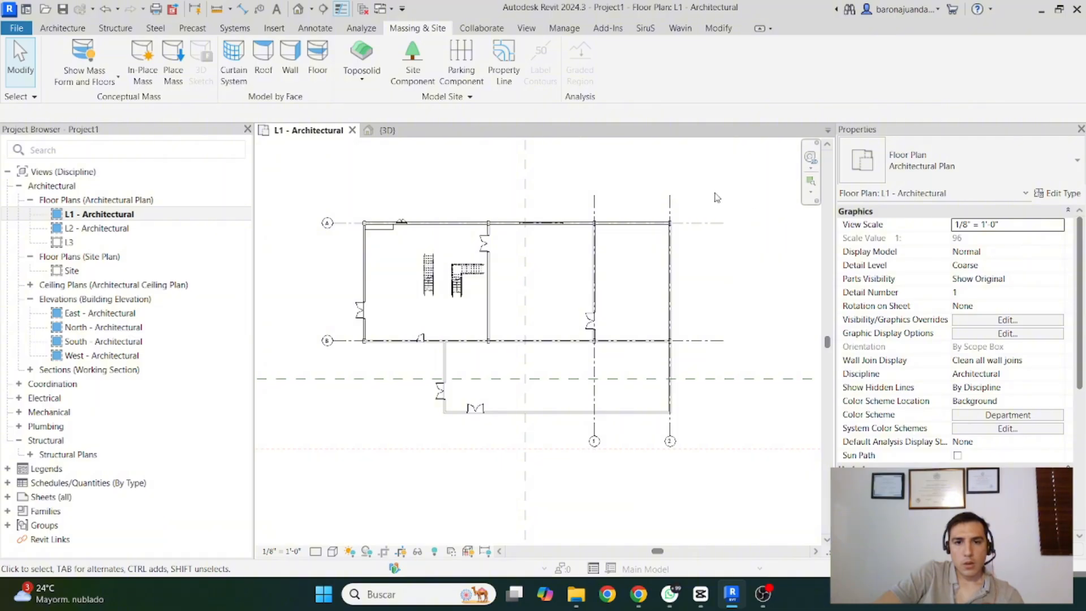
drag(715, 195, 574, 207)
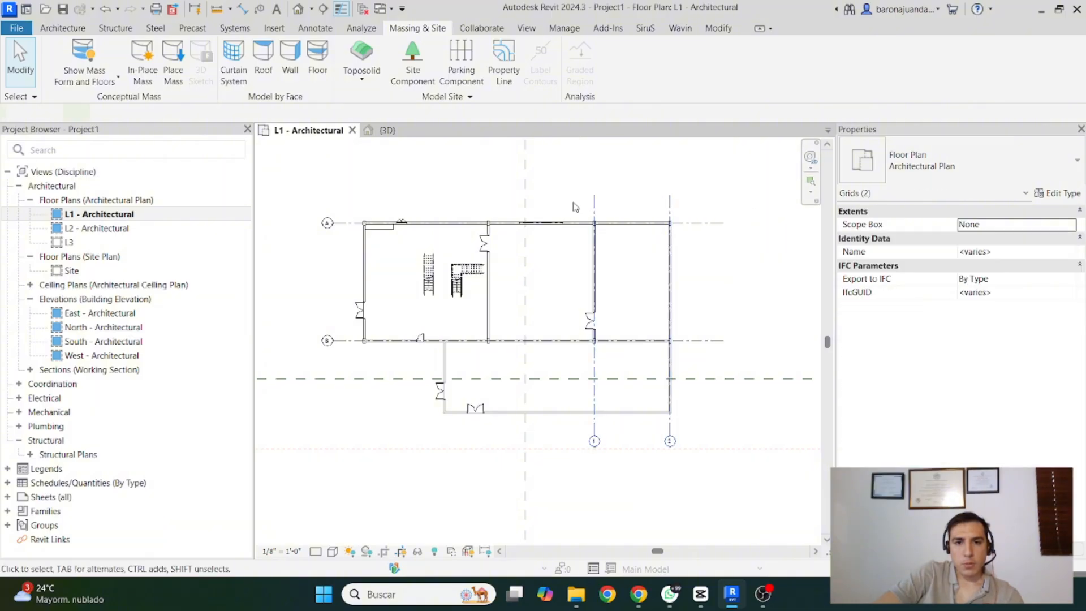
click(574, 207)
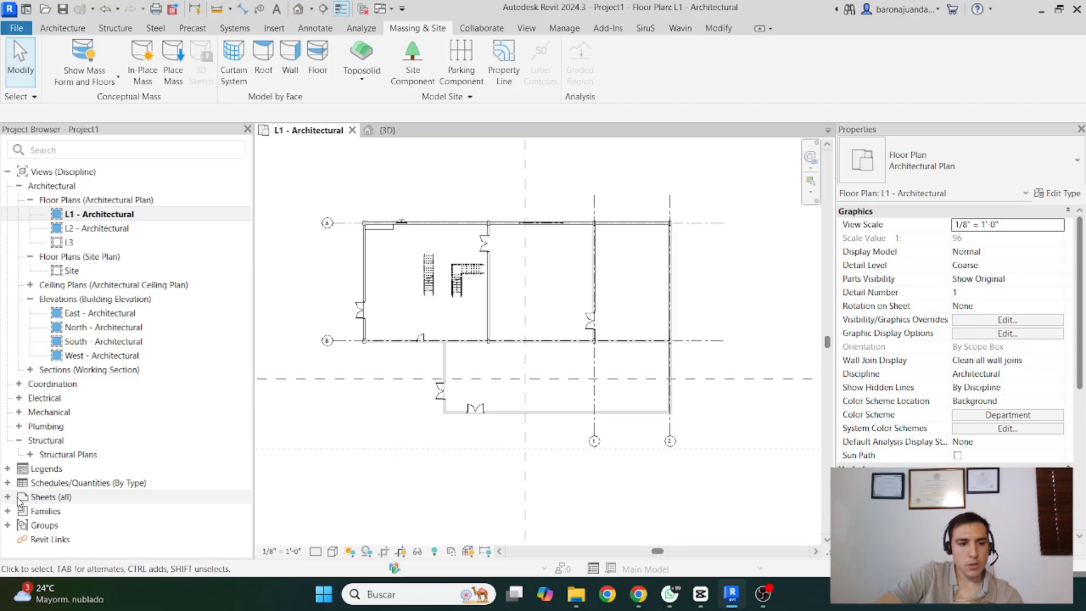
Review the project's existing architectural sheets from A101 floor plans through the A201–A204 elevations to A301 building sections
click(11, 498)
click(7, 497)
scroll(104, 334, down, 5)
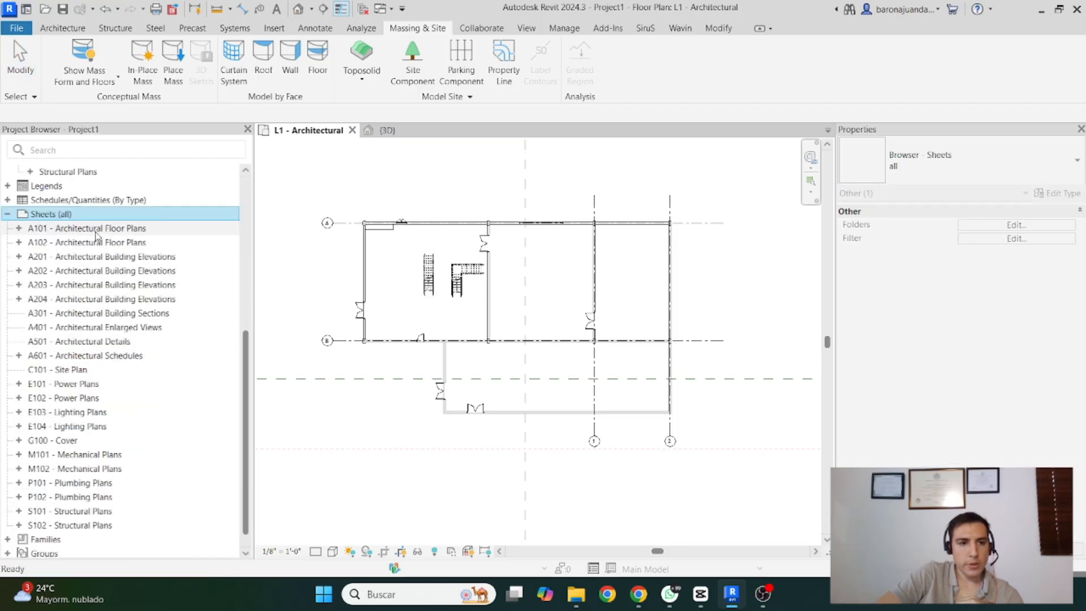
double_click(95, 229)
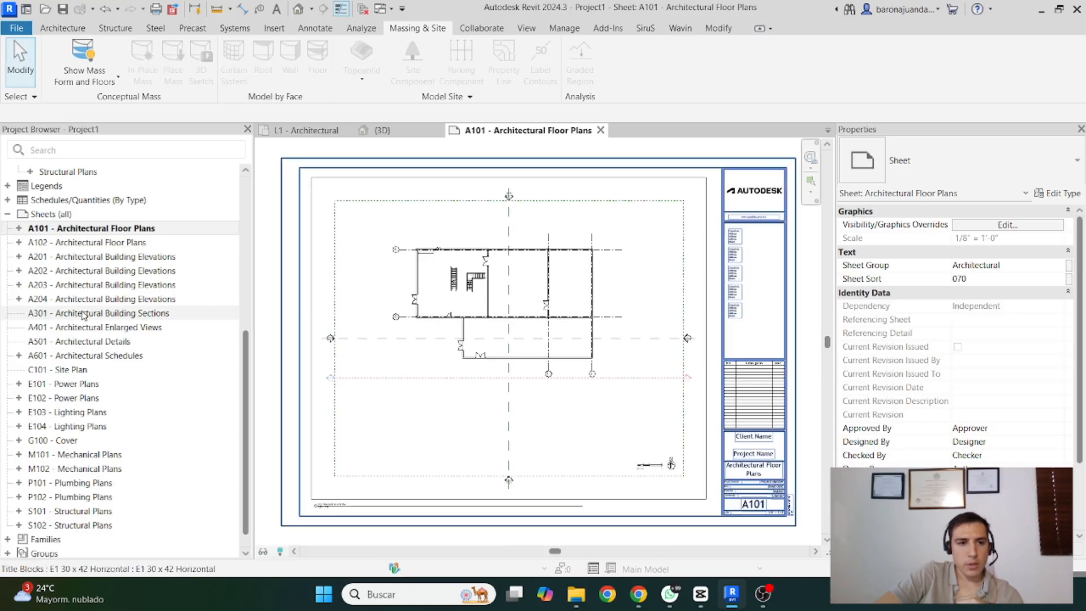
double_click(79, 243)
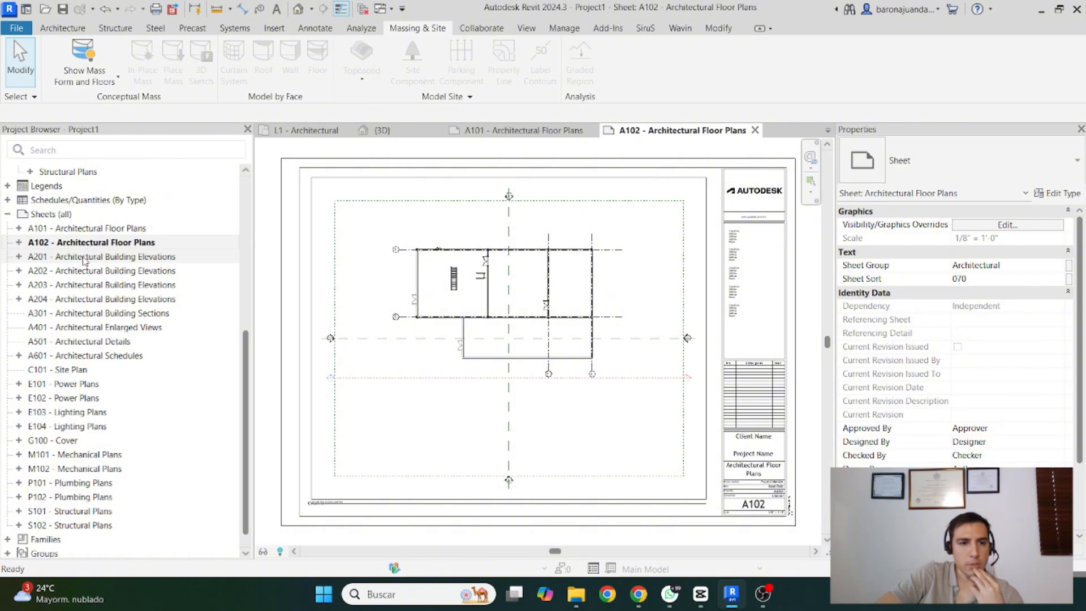
double_click(83, 257)
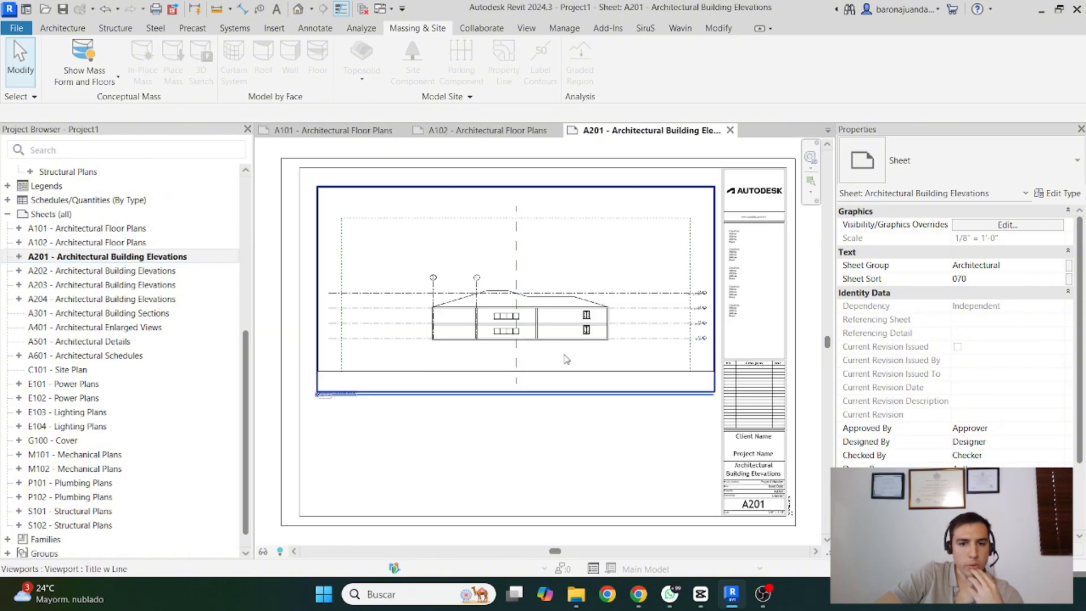
double_click(99, 272)
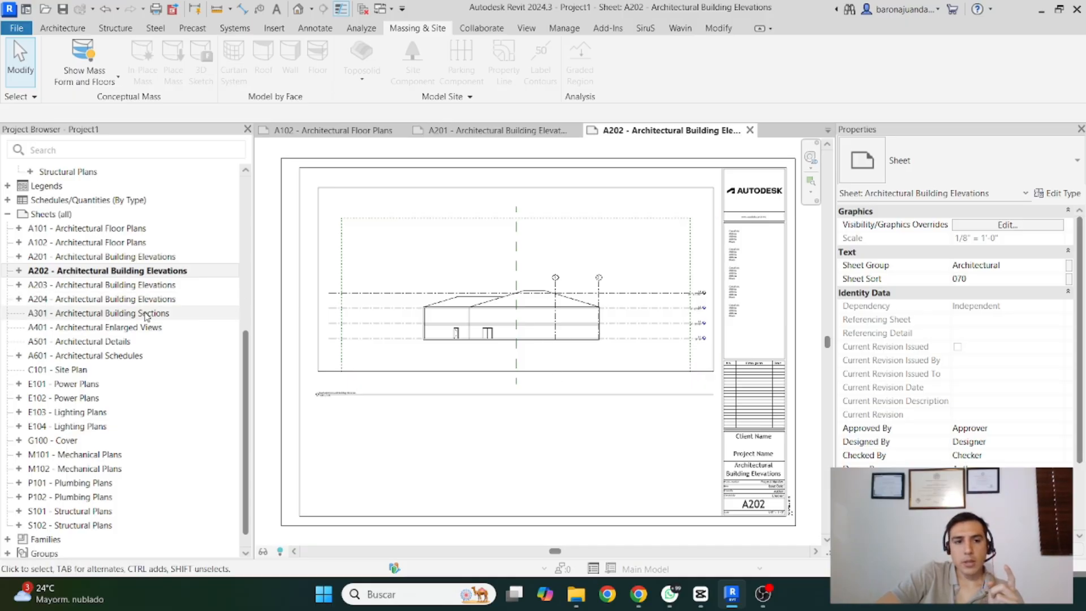
double_click(111, 286)
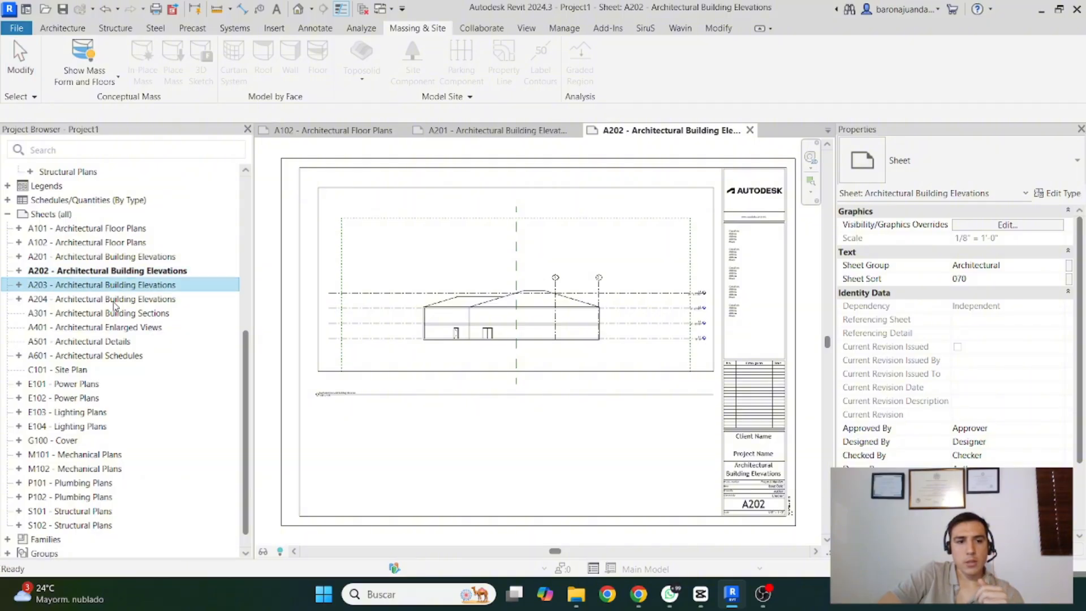
double_click(102, 299)
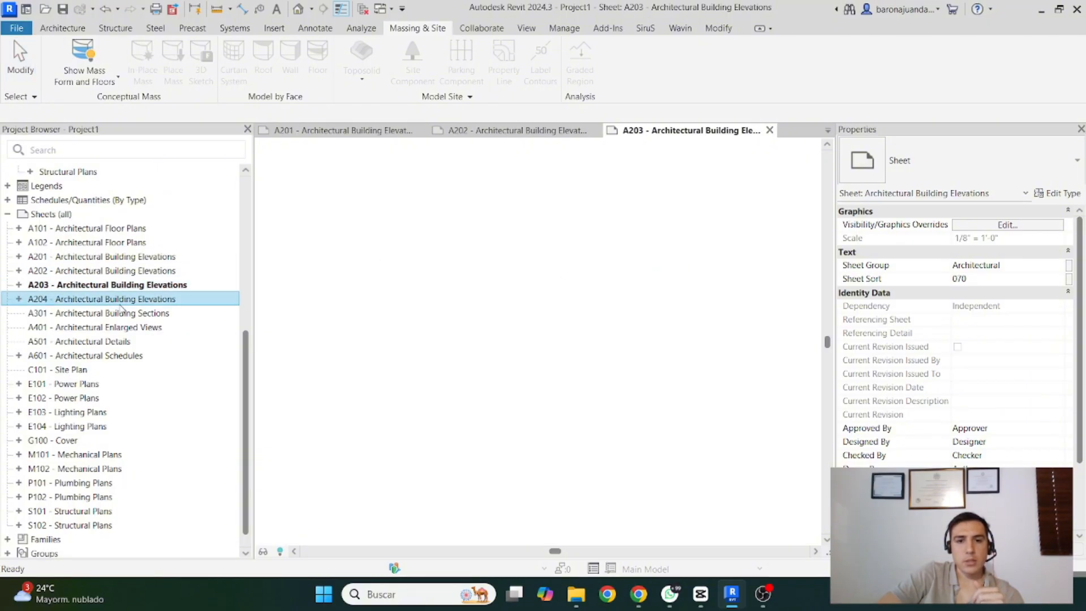
double_click(82, 314)
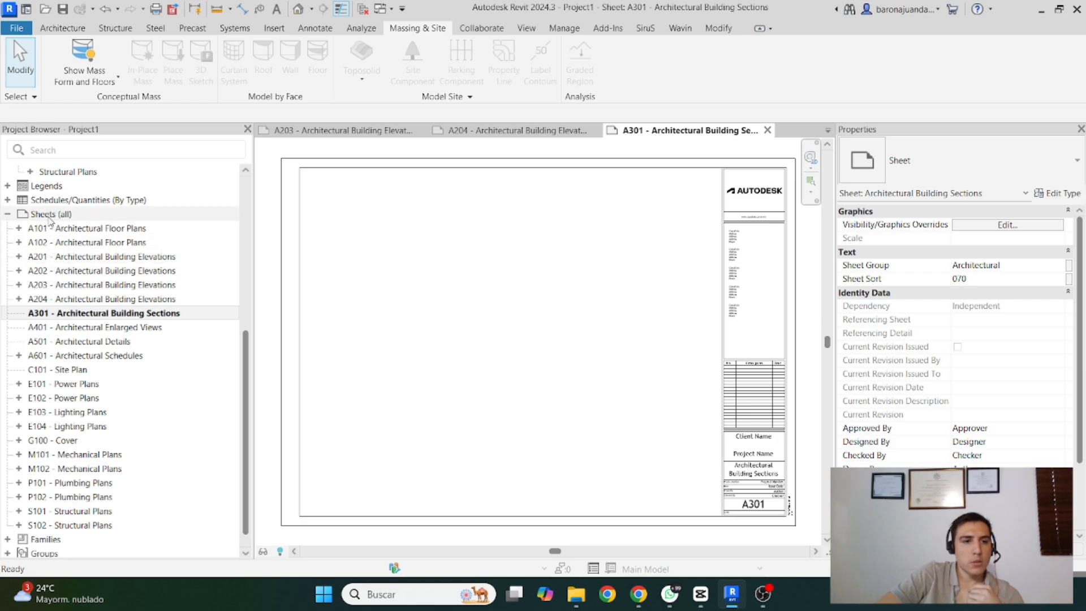
Create a new sheet using the D 22 x 34 Horizontal titleblock
right_click(51, 216)
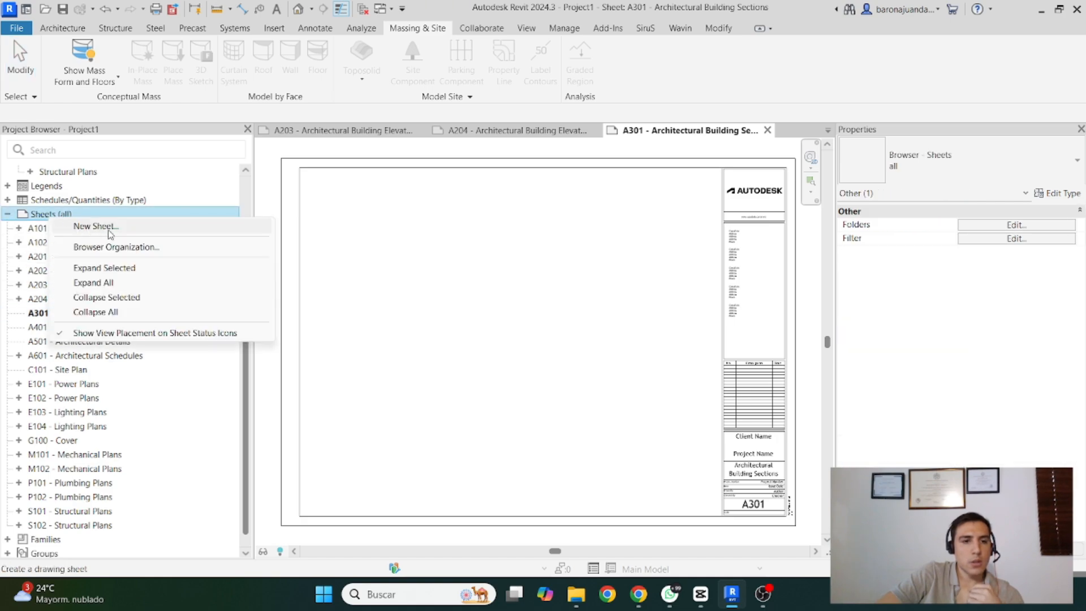
click(110, 232)
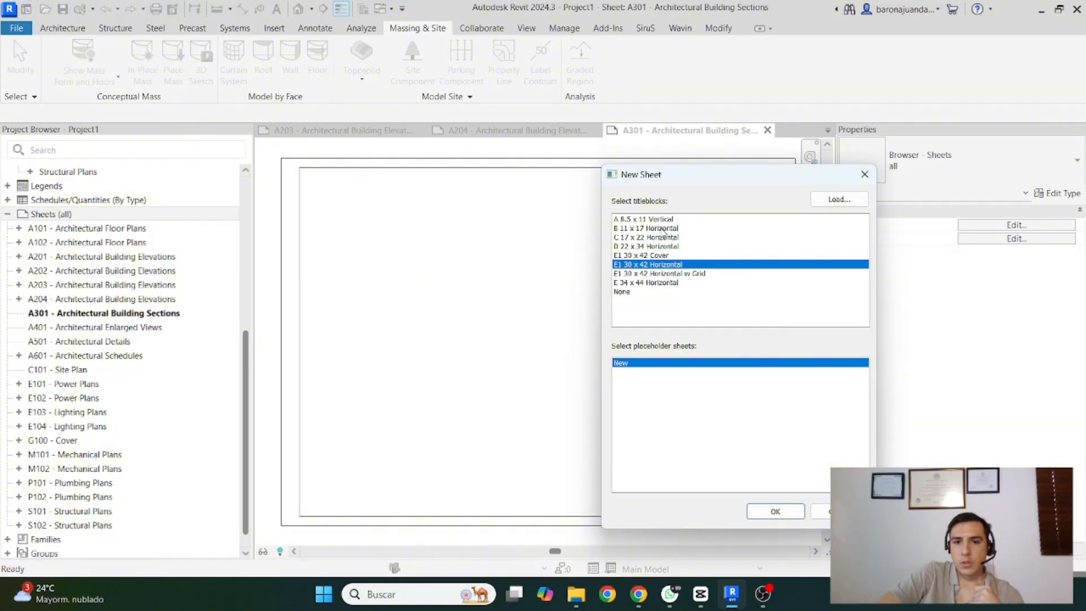
click(656, 247)
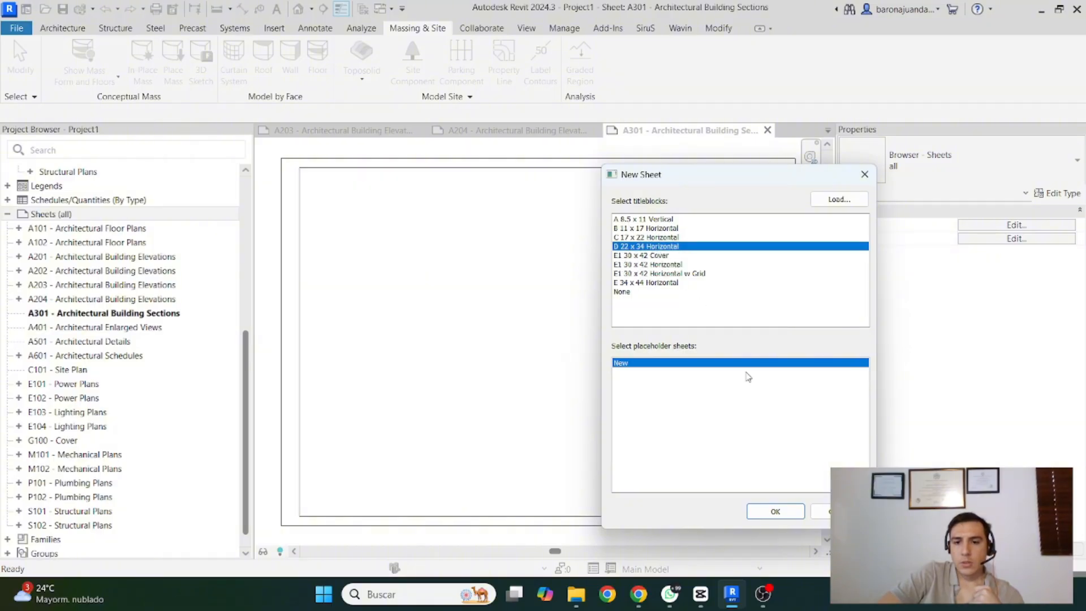
click(775, 511)
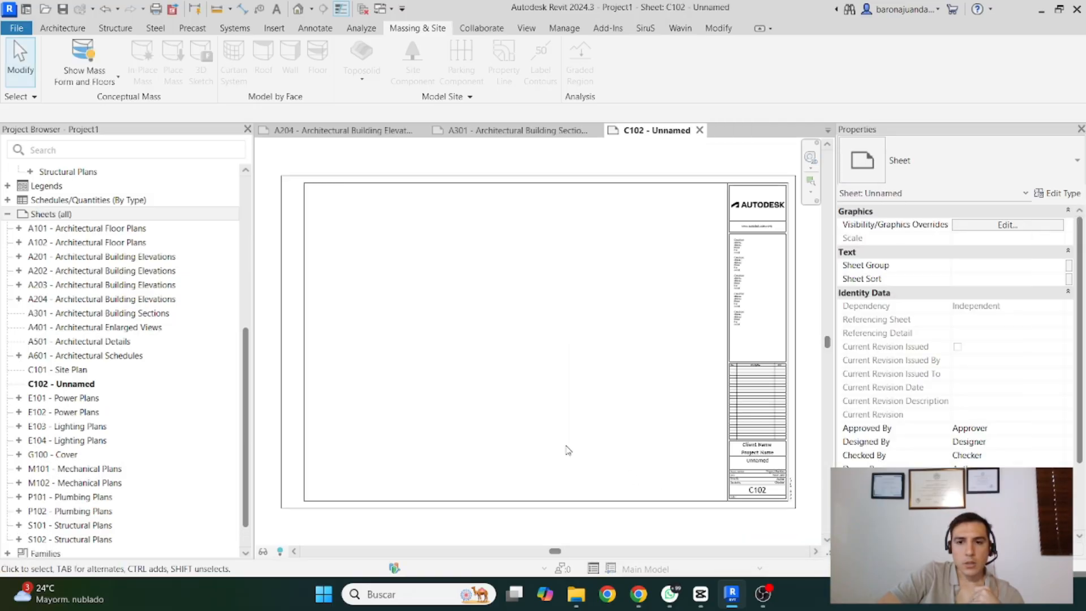
Place the Site plan view on the new sheet C102
scroll(125, 306, up, 7)
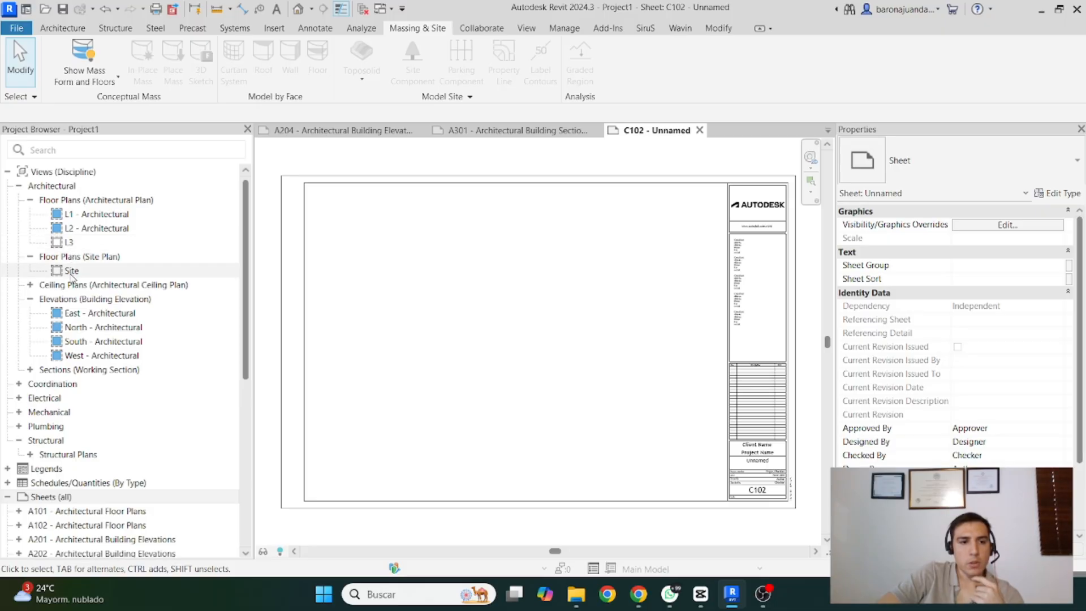
click(70, 273)
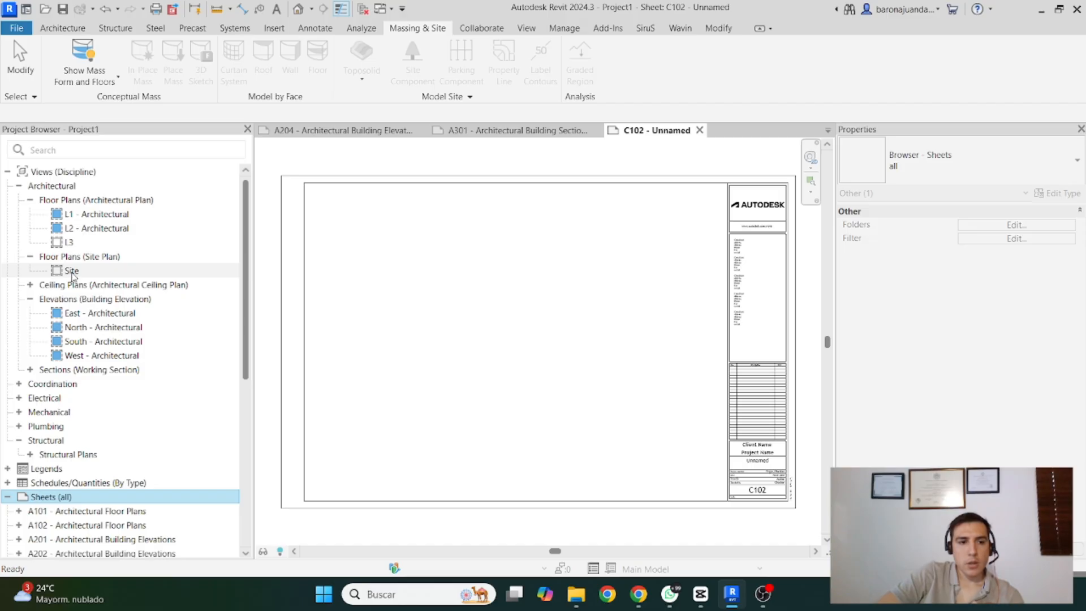
drag(72, 276, 478, 289)
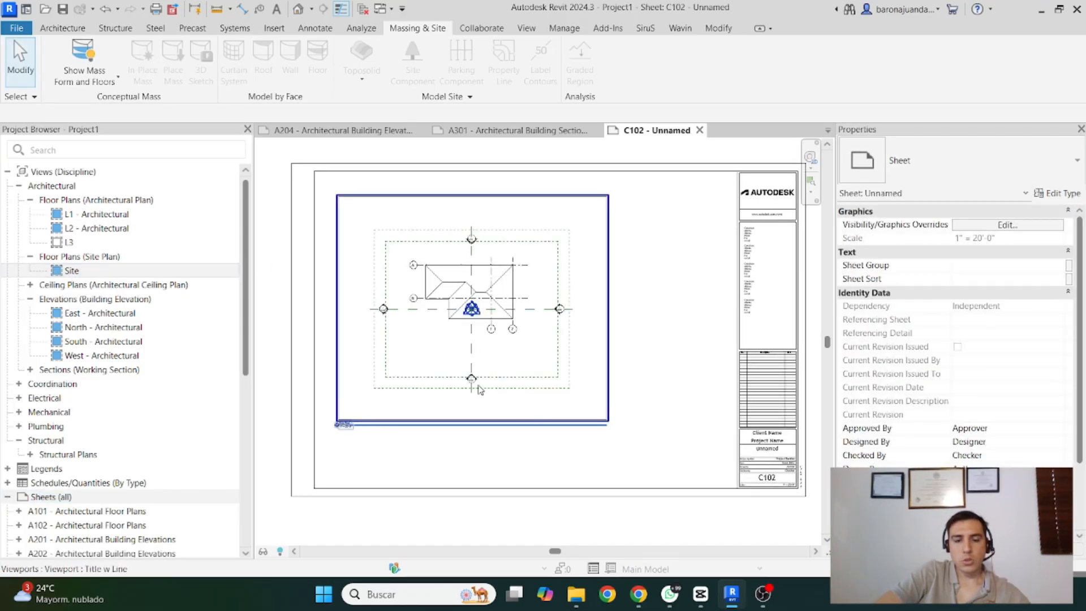
scroll(527, 245, down, 1)
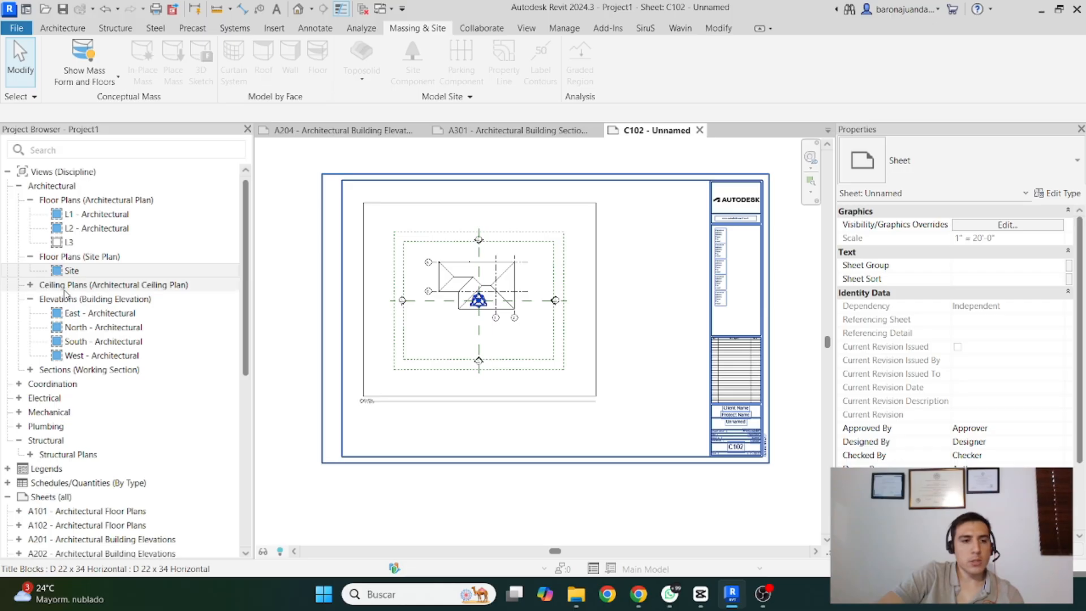
Move the Site viewport on sheet C102 closer to the title block
click(403, 336)
click(470, 288)
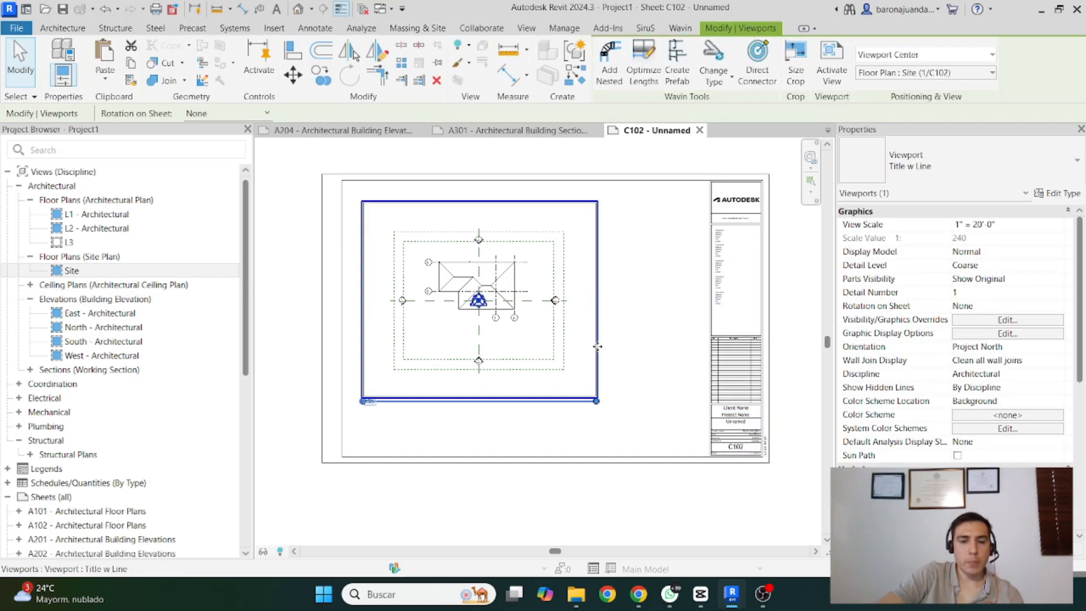
click(648, 370)
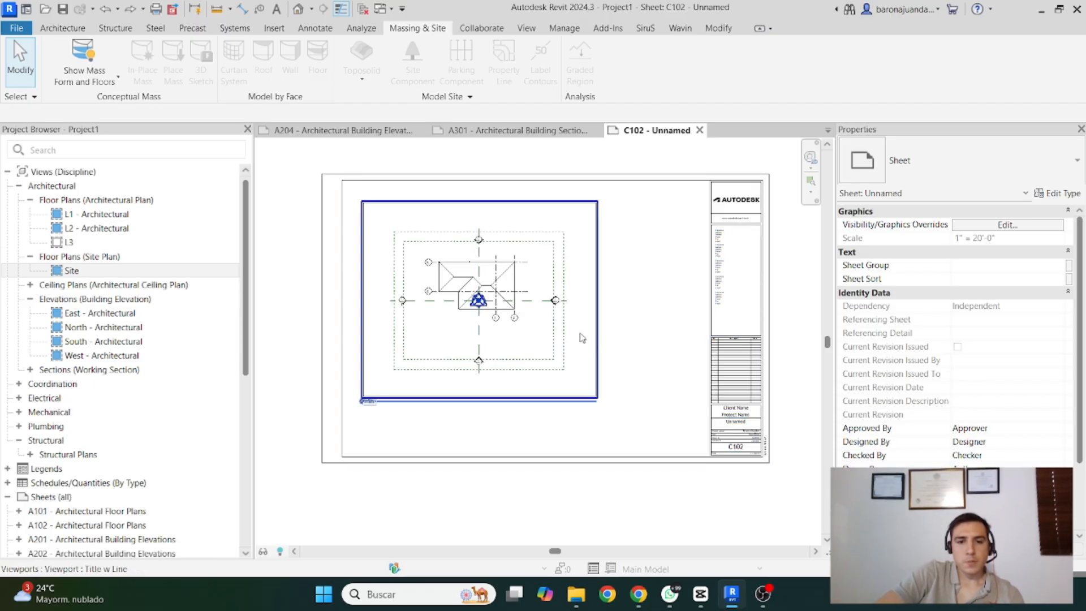
drag(497, 265, 578, 274)
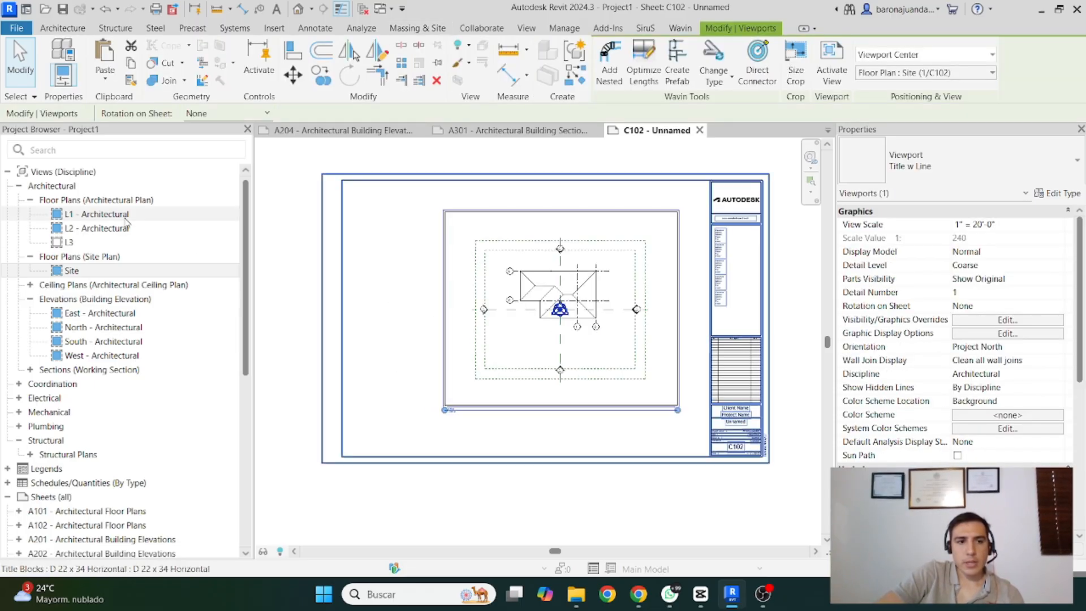
Open the L1 - Architectural floor plan with its whole extent in view
double_click(105, 214)
scroll(494, 262, down, 6)
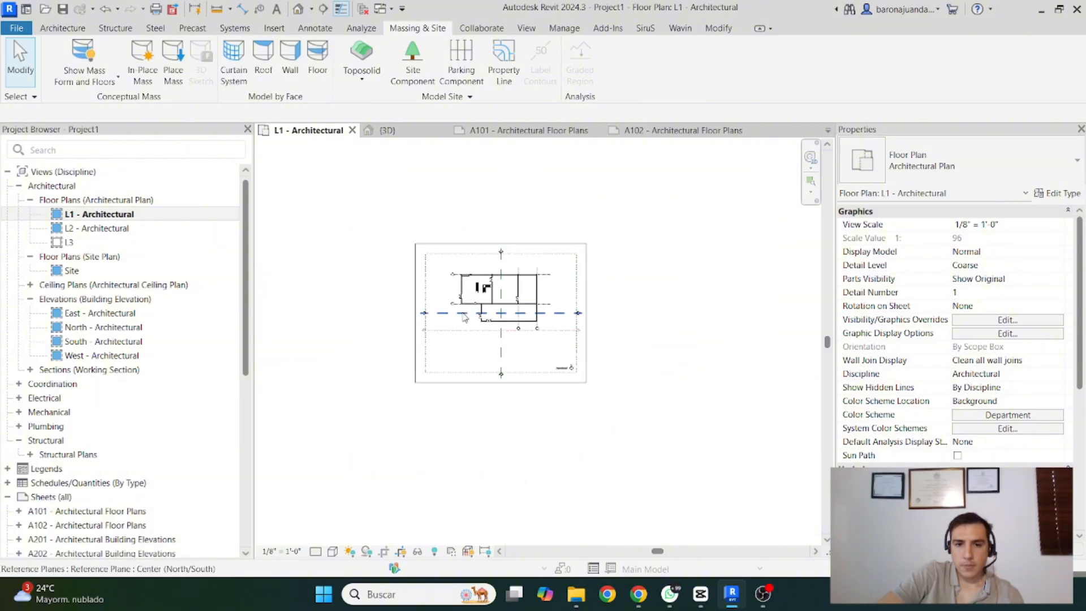
scroll(463, 314, up, 2)
scroll(521, 274, up, 2)
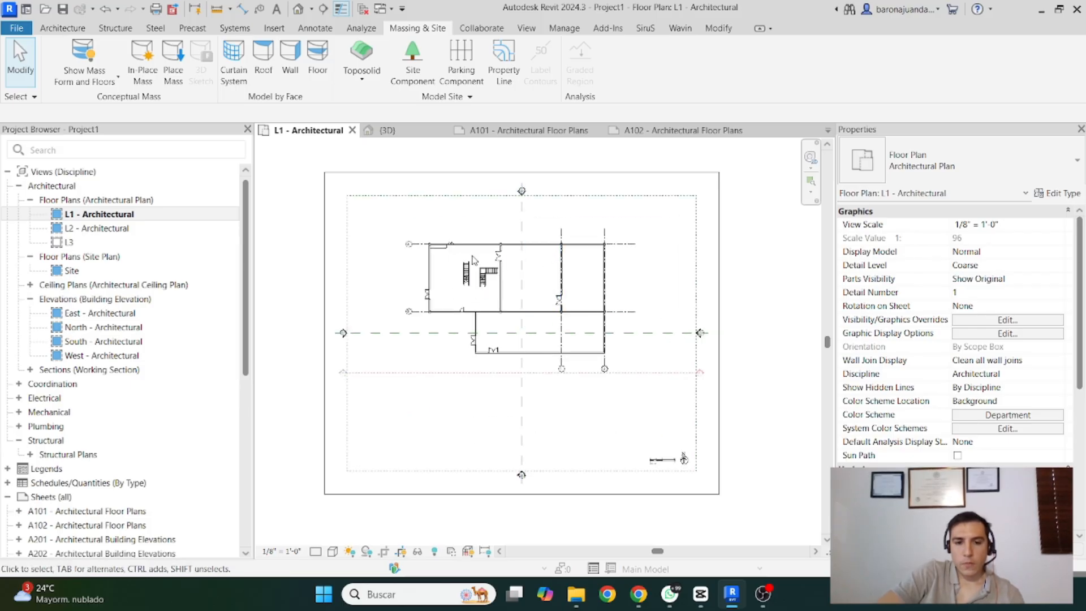
key(v)
key(g)
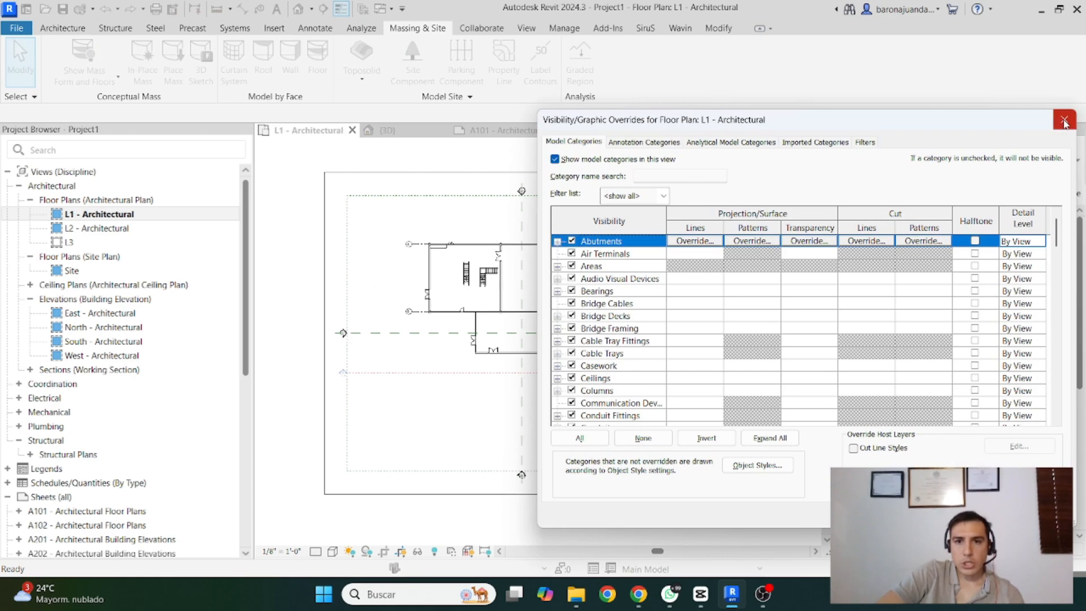
click(1064, 121)
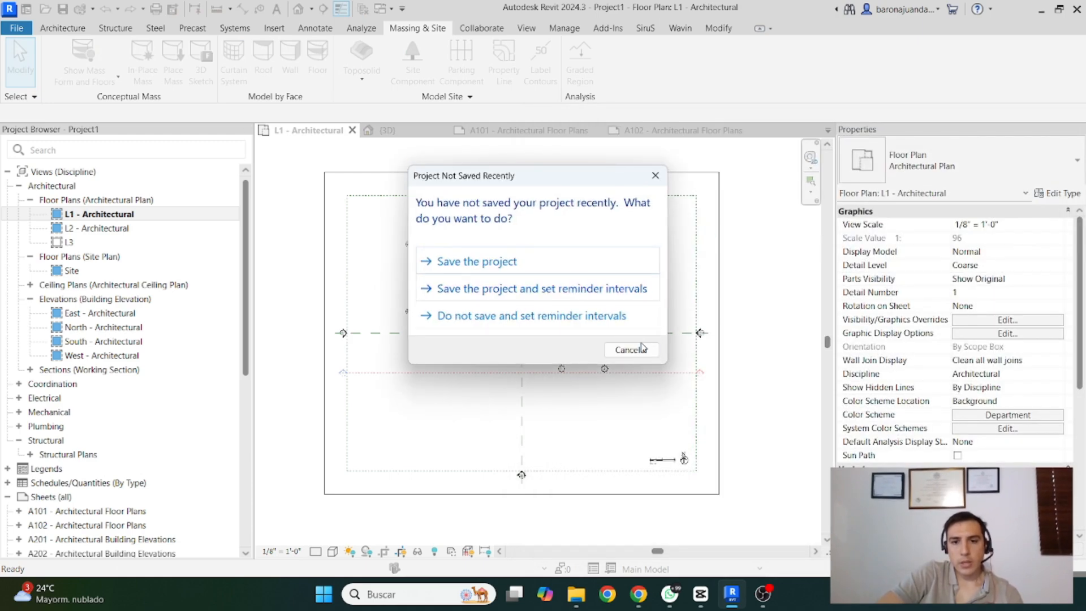
click(639, 347)
Open the Visibility/Graphic Overrides for the L1 plan, enlarge the dialog and examine the list of model categories
key(v)
key(g)
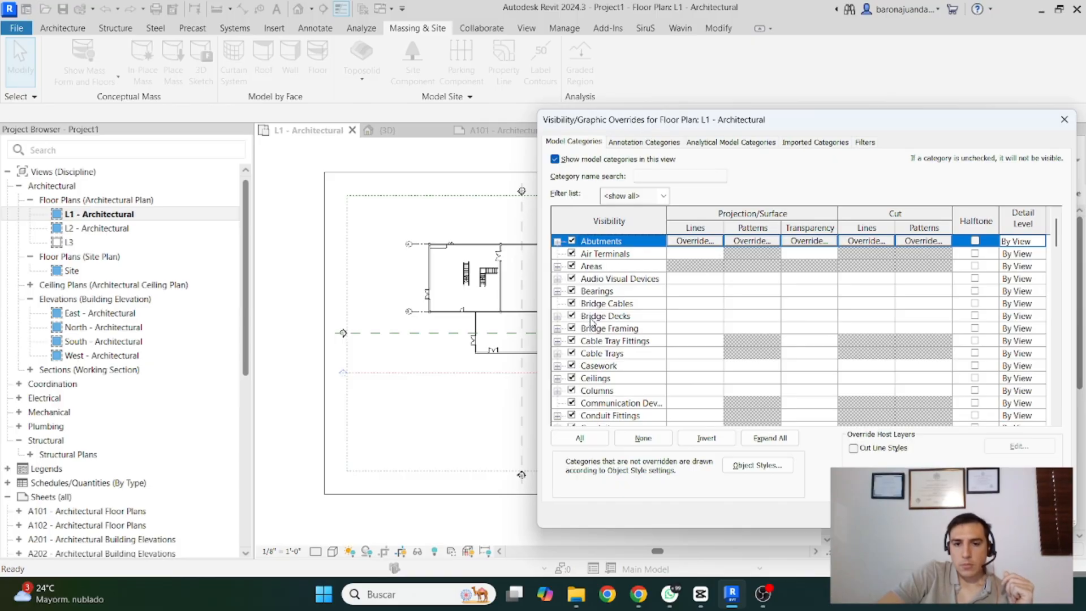
drag(622, 127, 583, 67)
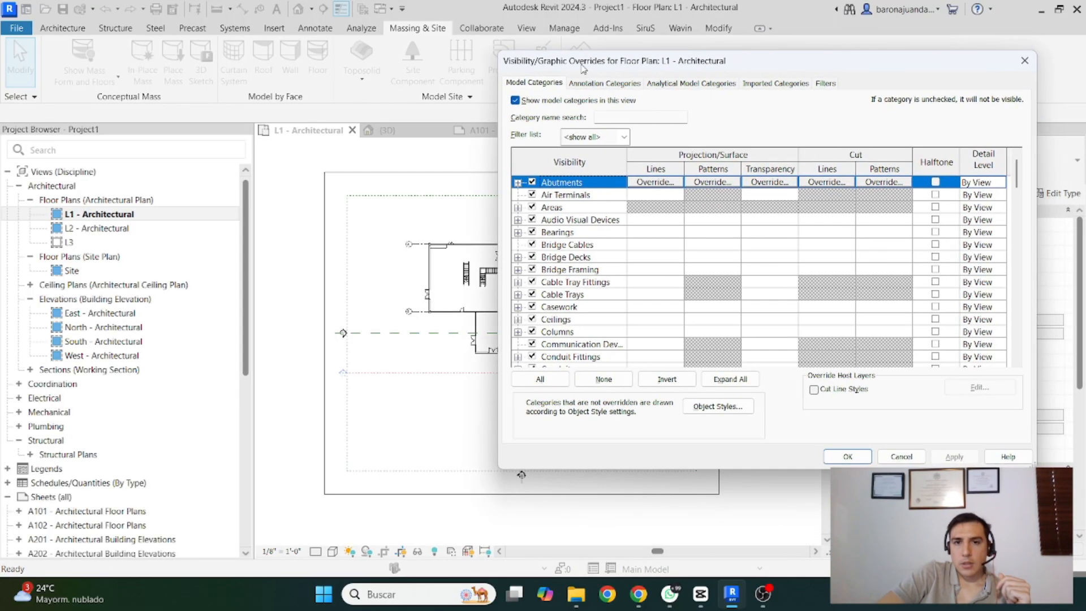
click(848, 456)
drag(1032, 466, 1046, 558)
scroll(578, 245, down, 2)
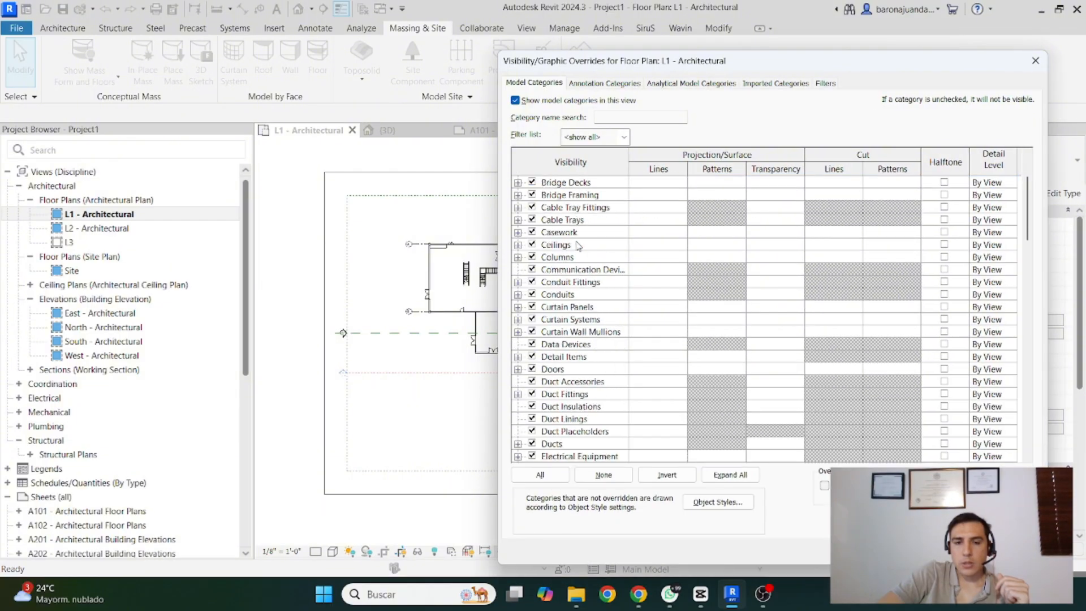
scroll(578, 245, down, 7)
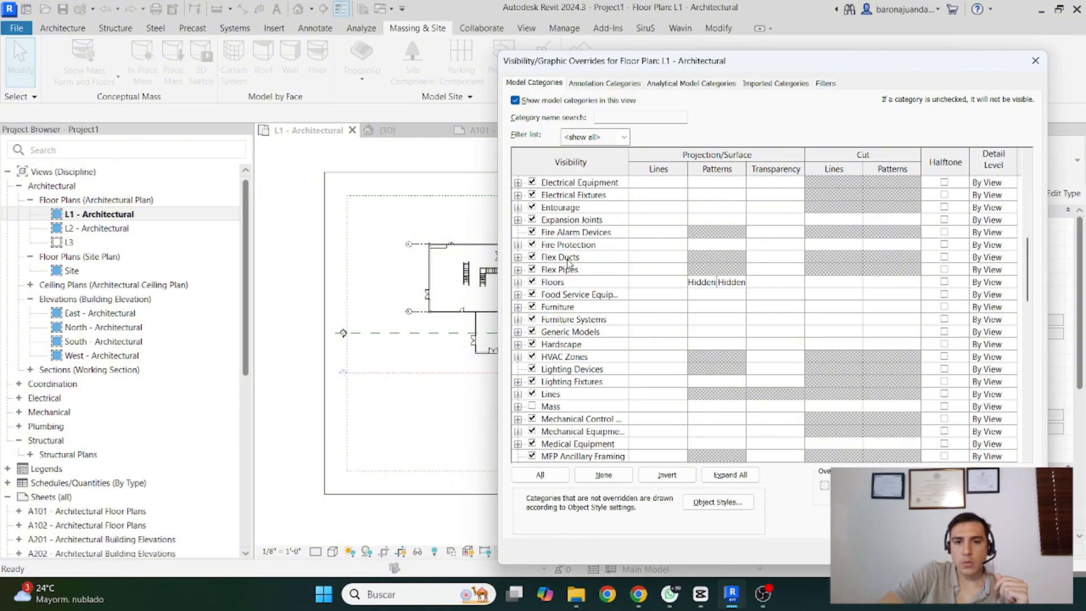
scroll(569, 261, down, 3)
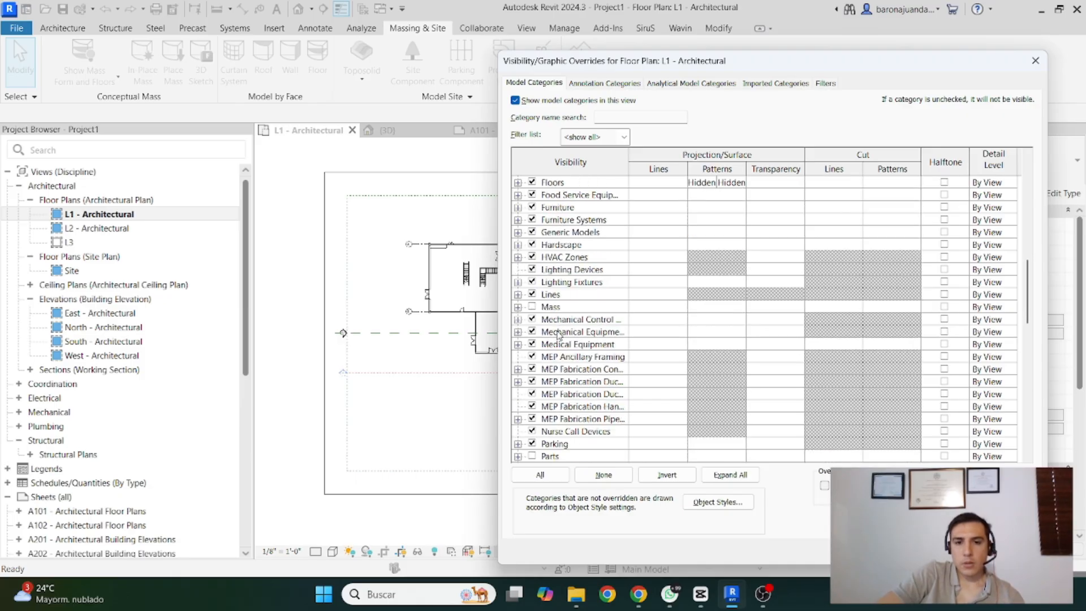
scroll(568, 255, up, 12)
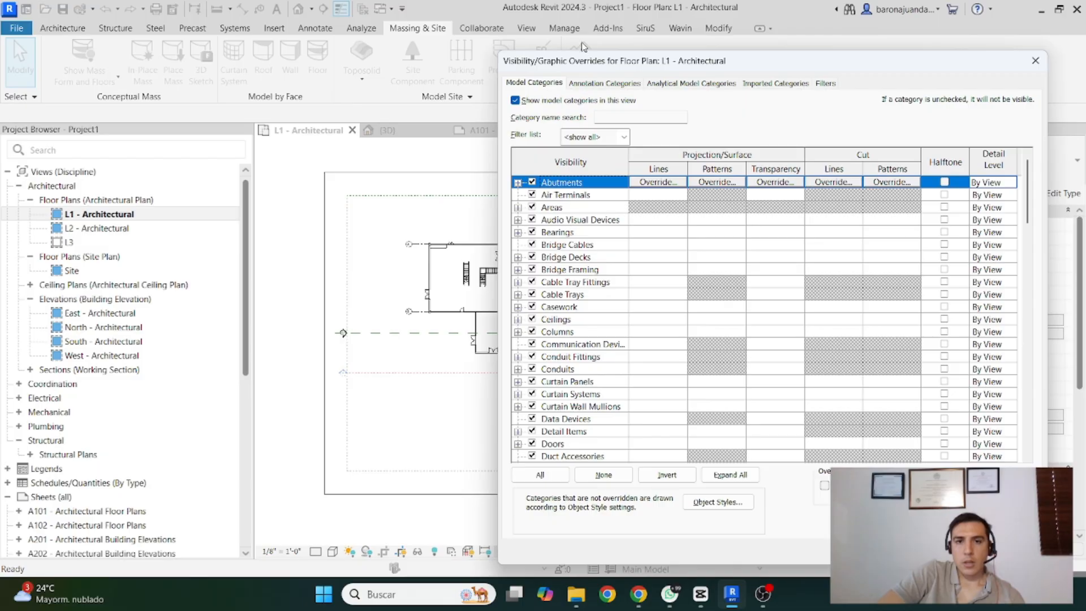
Examine the annotation categories of the L1 plan, locating Grids, Sections and Elevations, and uncover the drawing for comparison
click(592, 87)
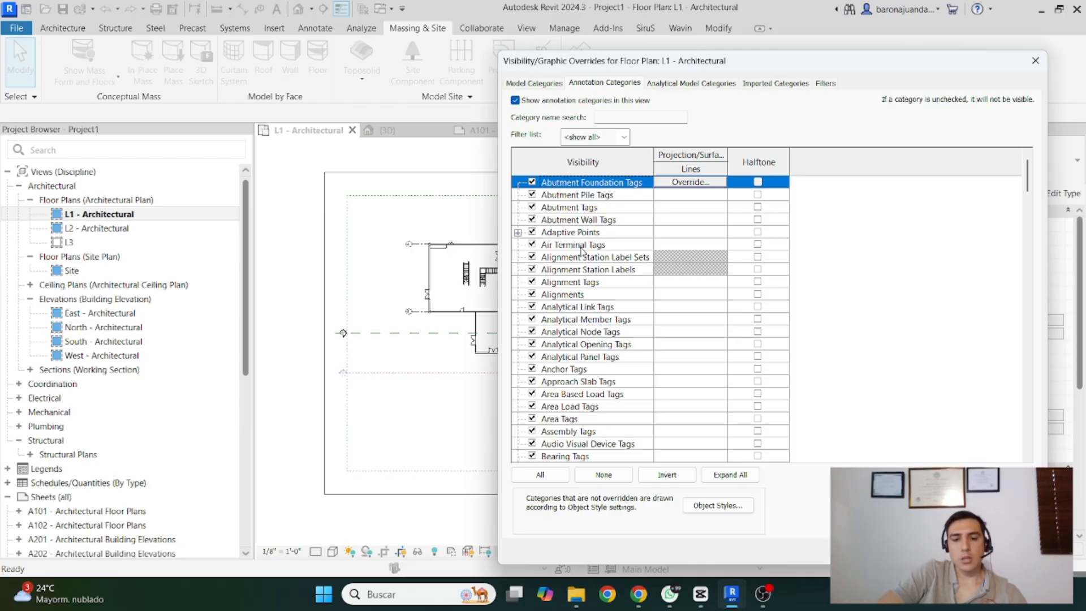
key(g)
scroll(571, 339, down, 2)
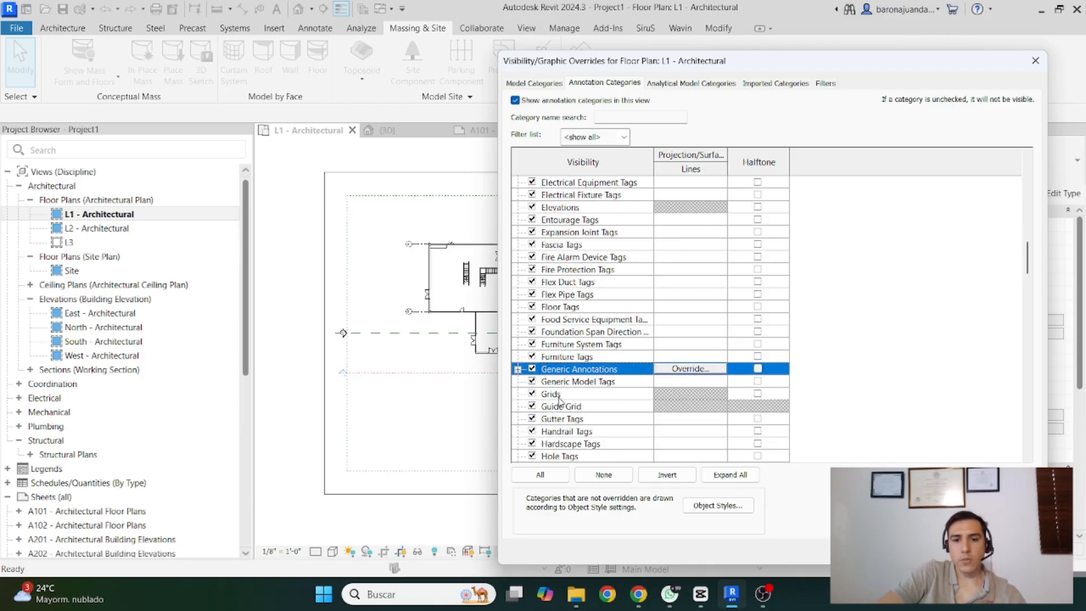
click(560, 398)
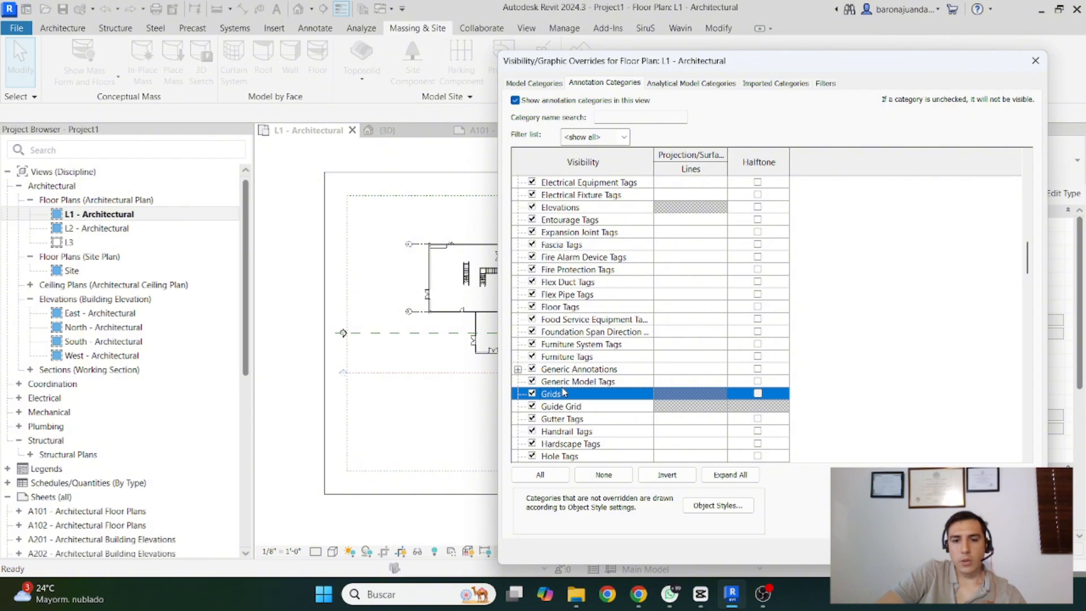
key(s)
scroll(563, 396, down, 2)
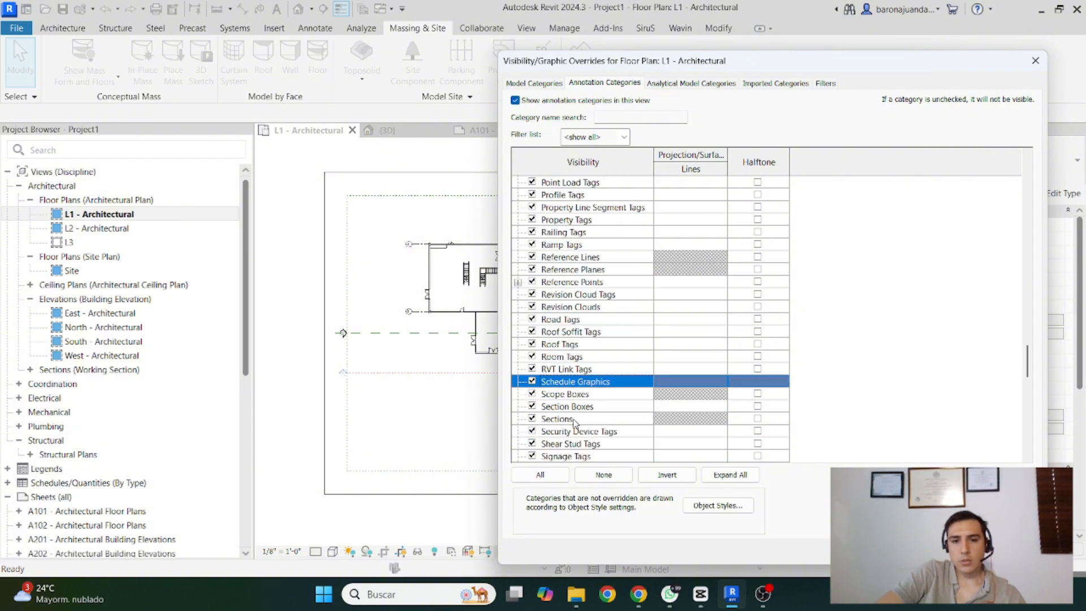
click(563, 407)
key(e)
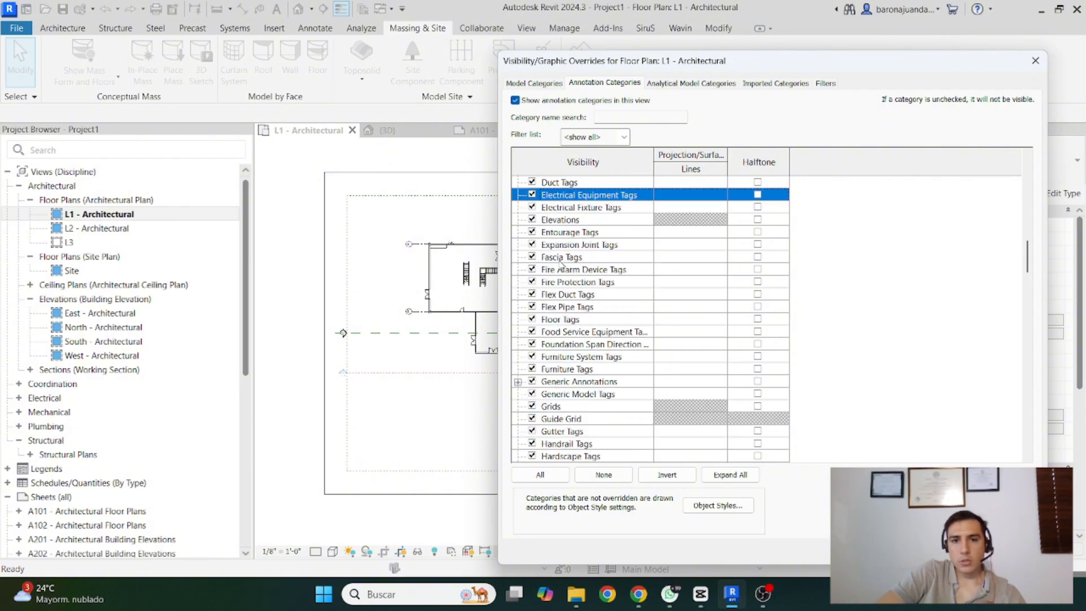
click(584, 225)
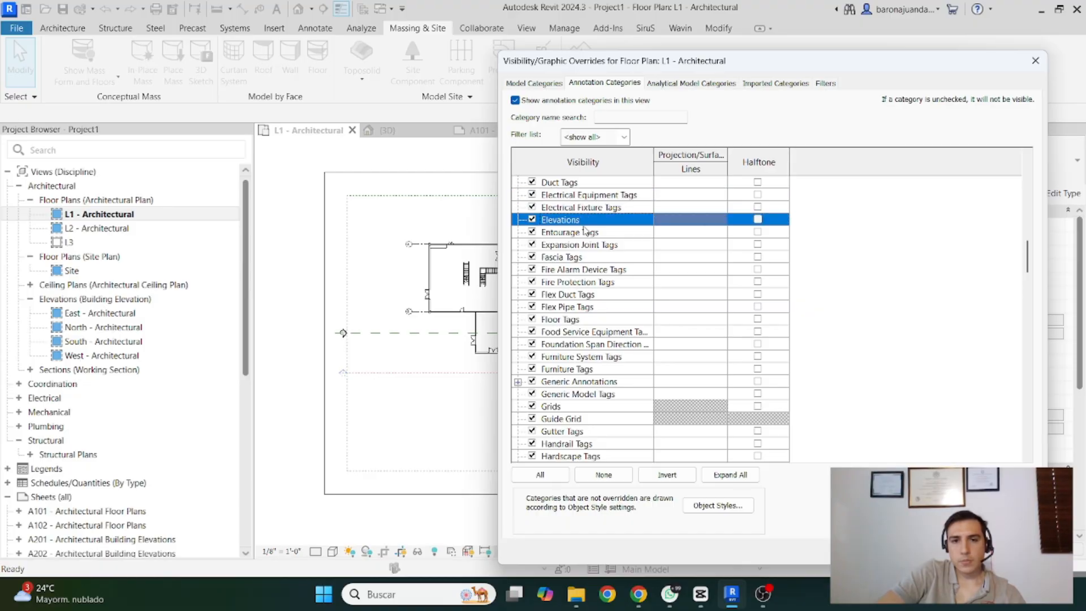
drag(615, 65, 875, 153)
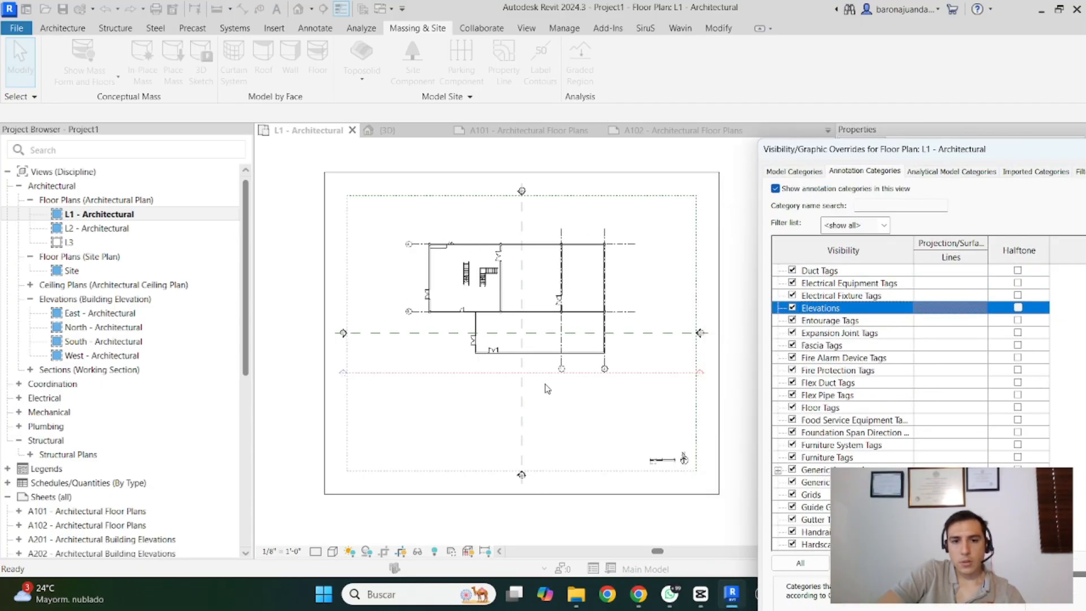
drag(864, 152, 649, 115)
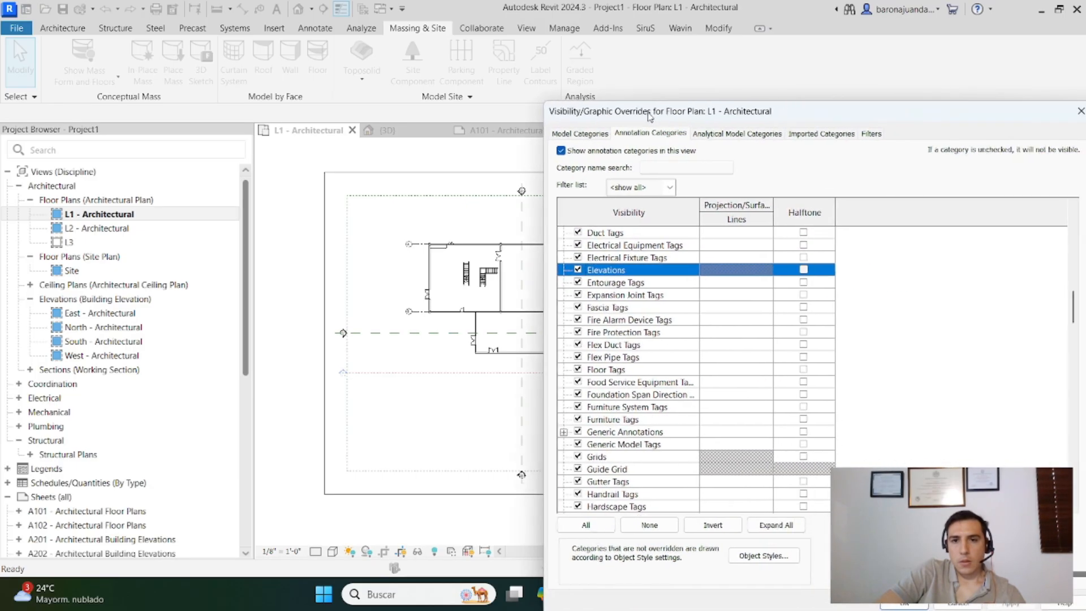
Examine the imported categories and the filters applied to the L1 plan
click(815, 135)
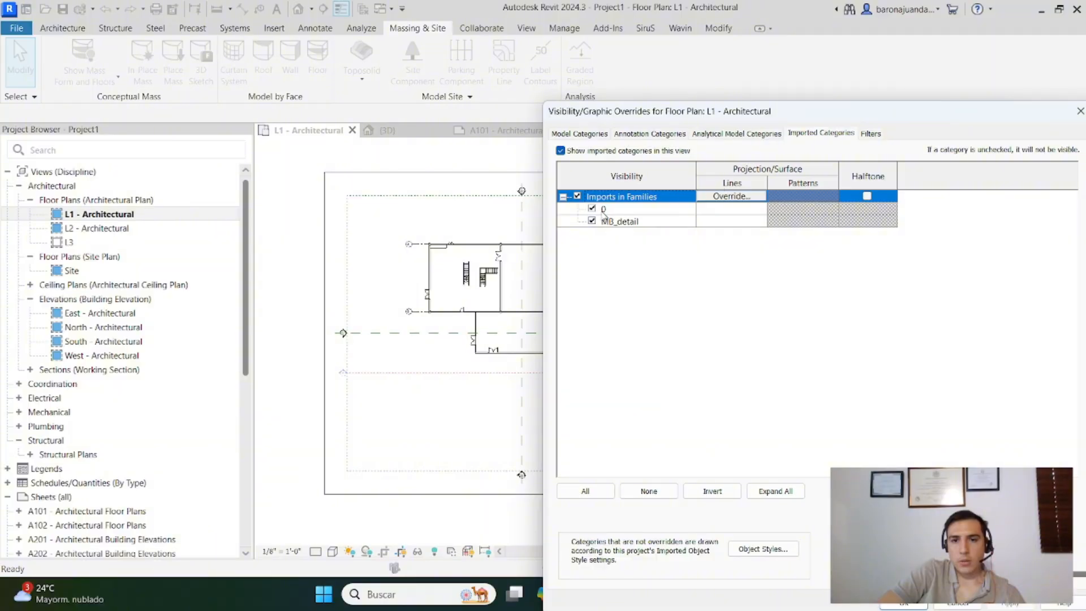
click(871, 139)
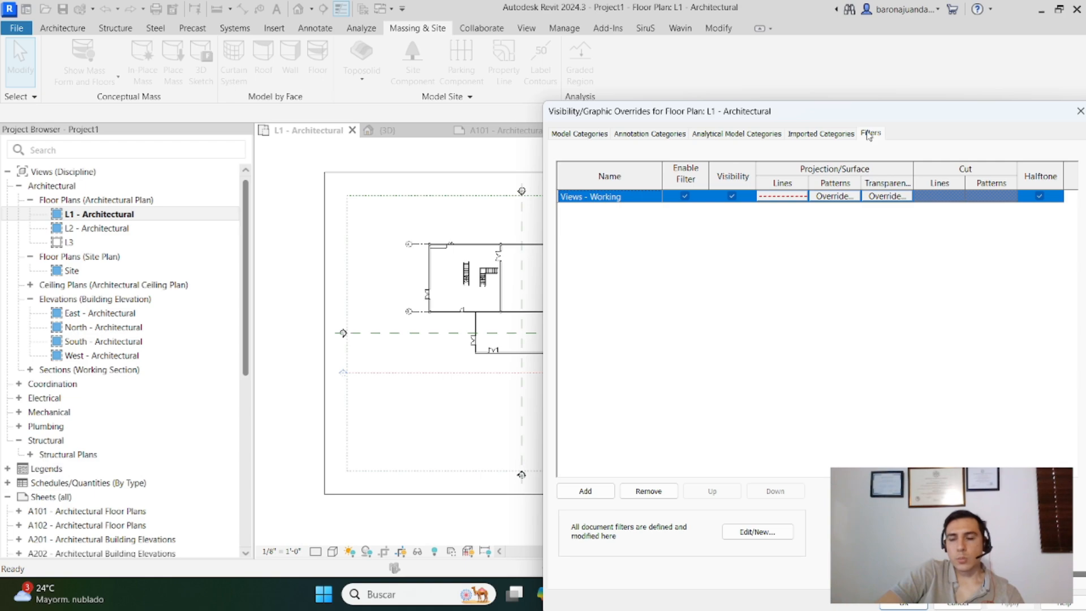
drag(856, 124, 752, 121)
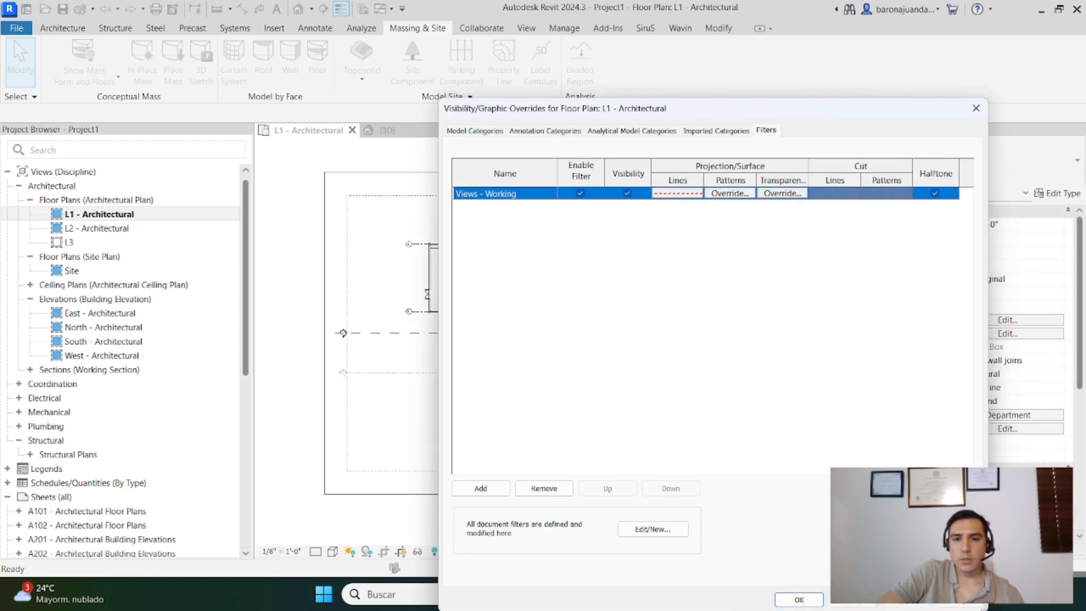
Return to the model categories list and position the dialog so the L1 plan drawing is mostly uncovered
click(475, 131)
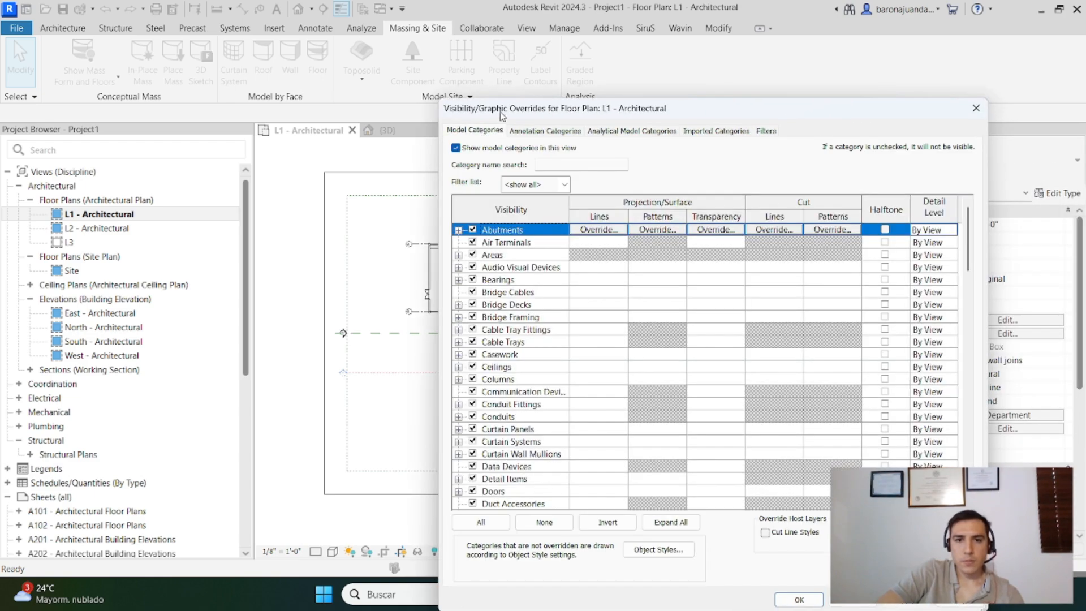
drag(502, 116, 669, 124)
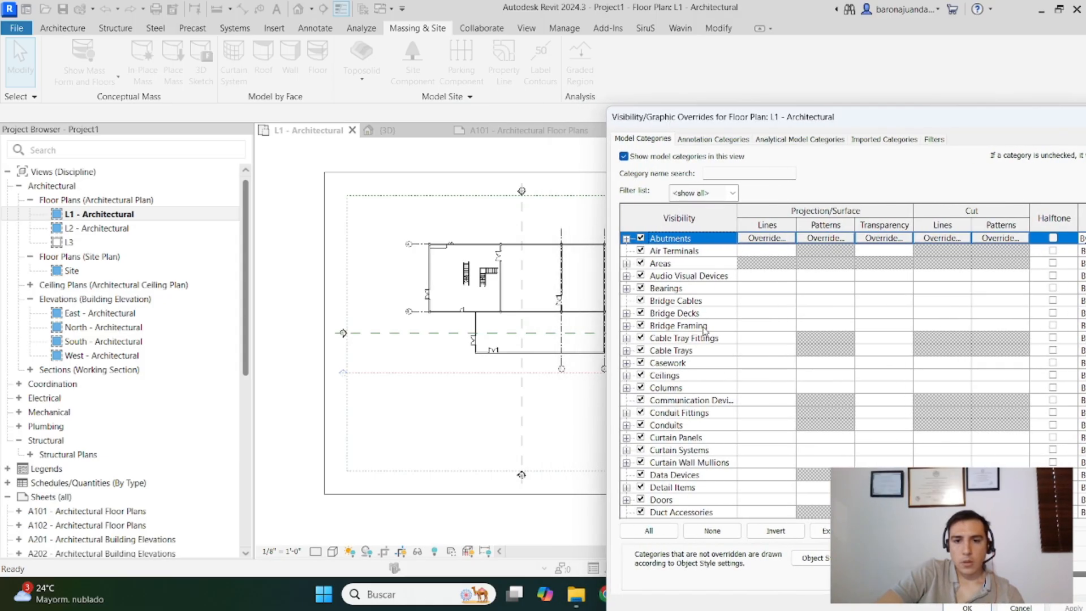
click(699, 401)
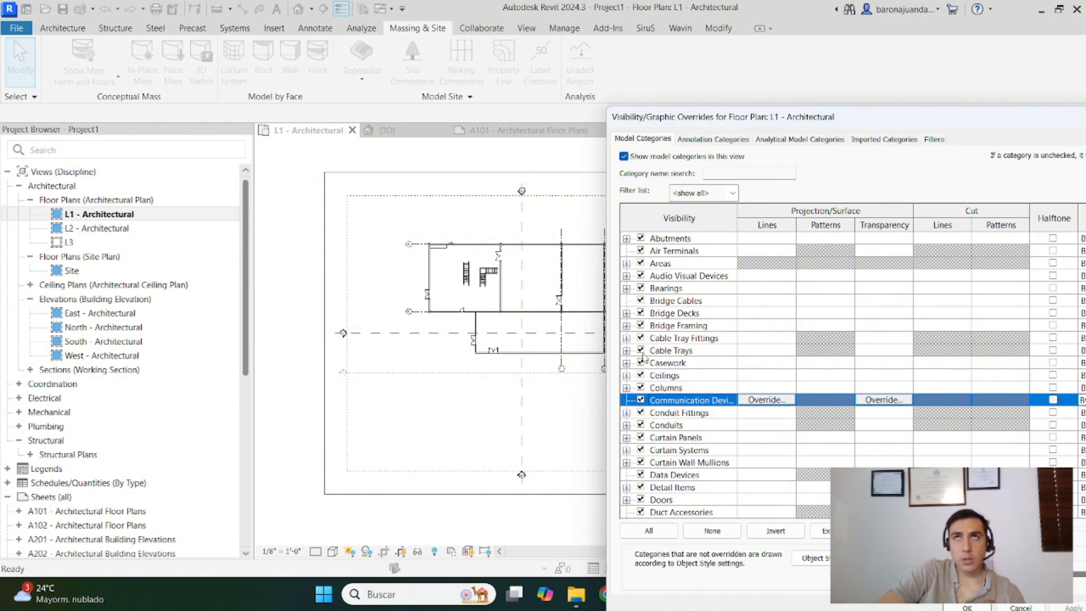
click(711, 352)
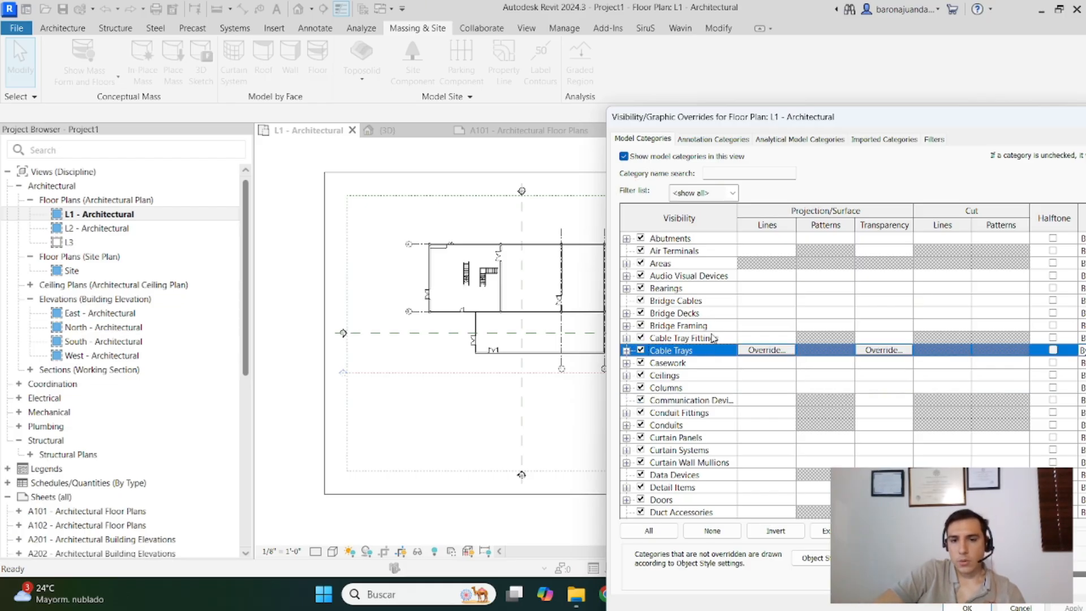
Override the cut pattern of the Walls category with a black solid fill foreground and apply it to the plan
key(w)
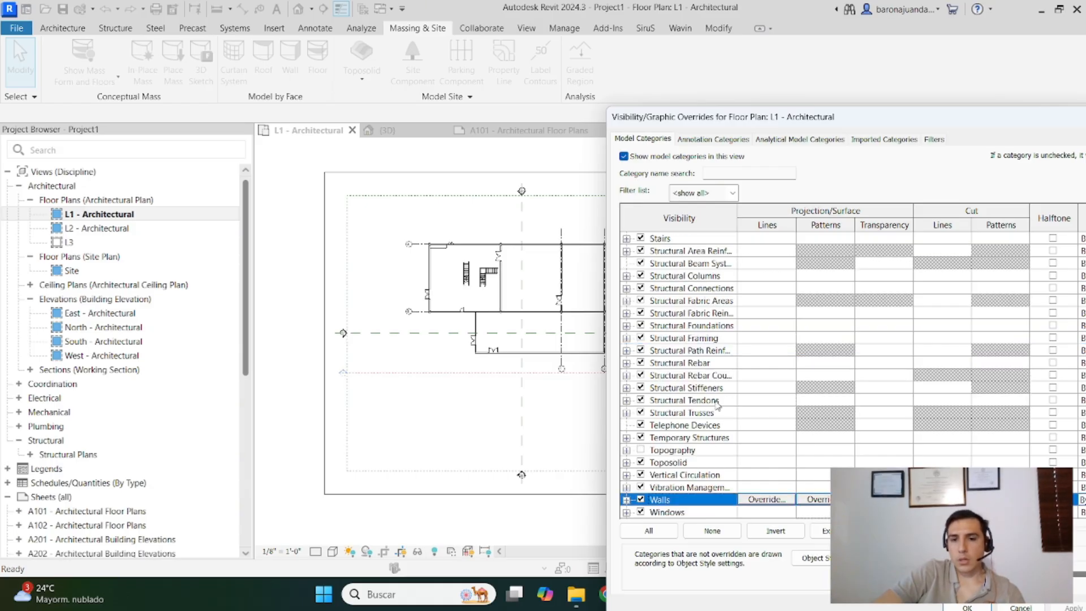
scroll(672, 508, down, 1)
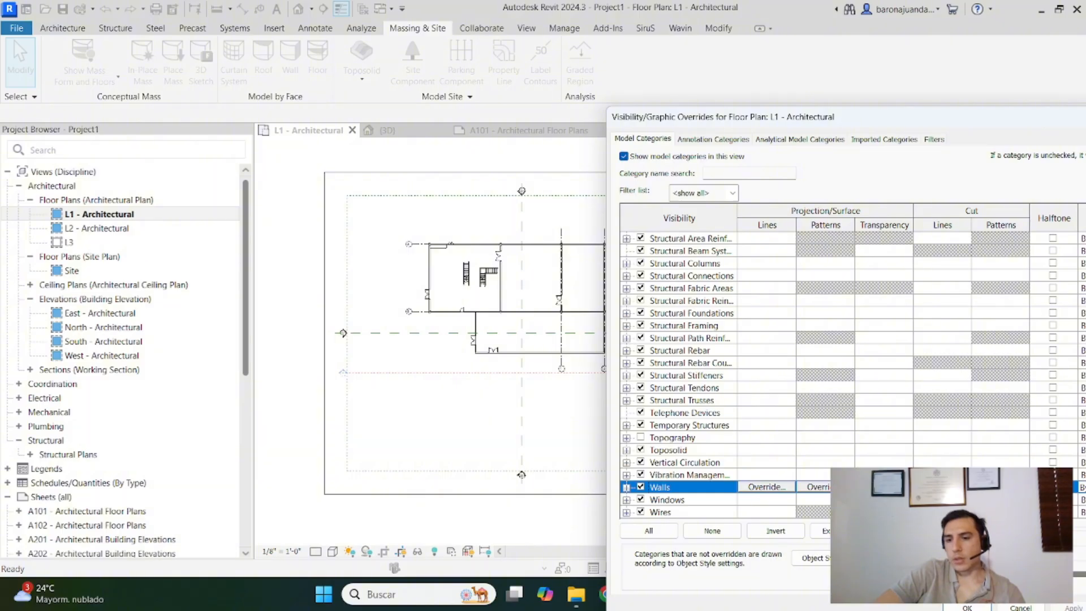
click(820, 487)
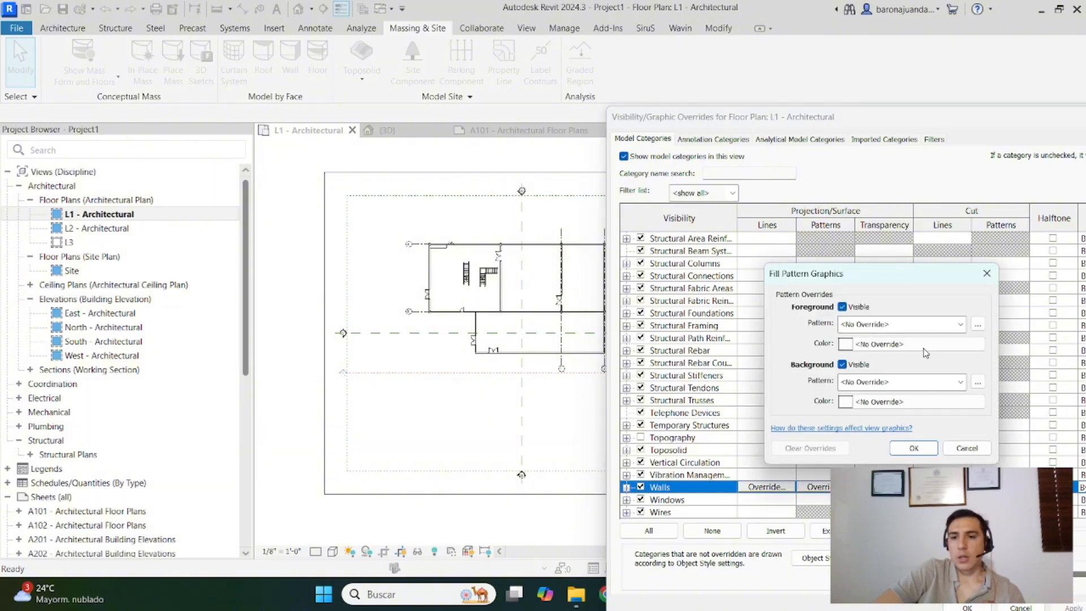
click(860, 332)
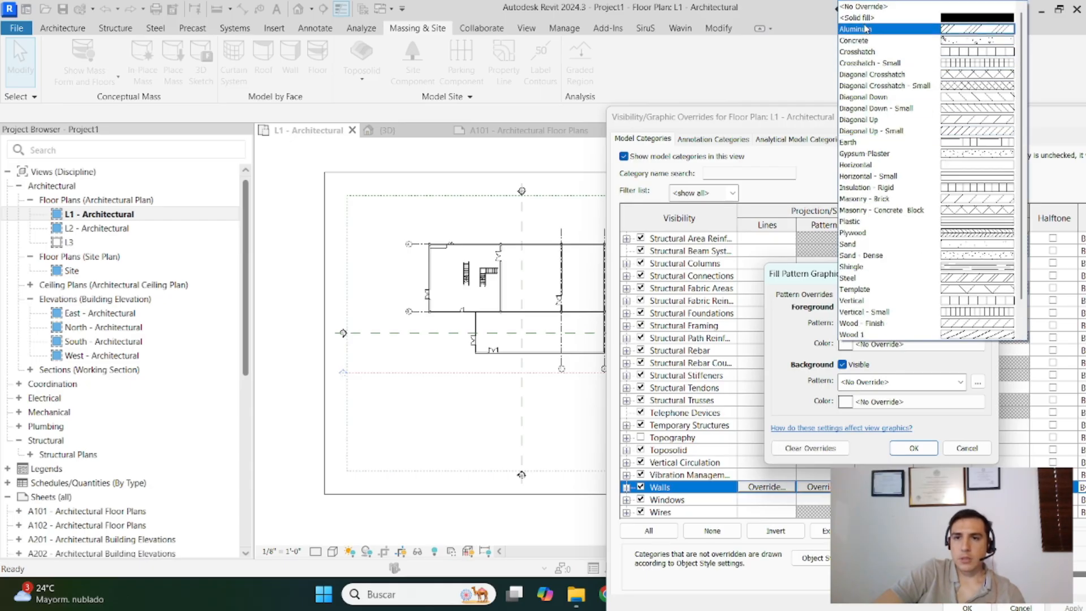
click(863, 18)
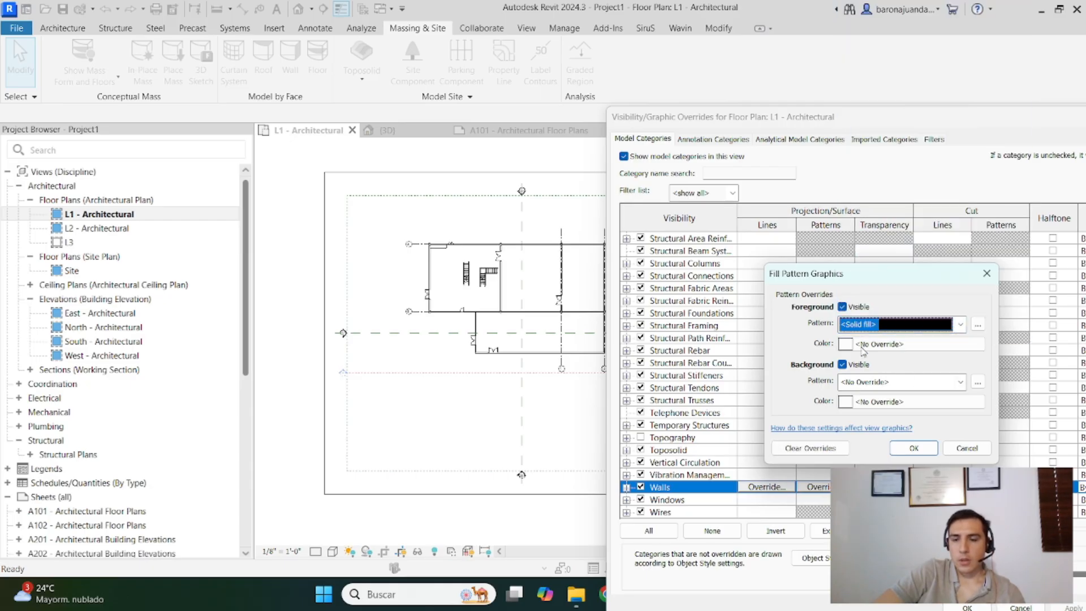
click(862, 344)
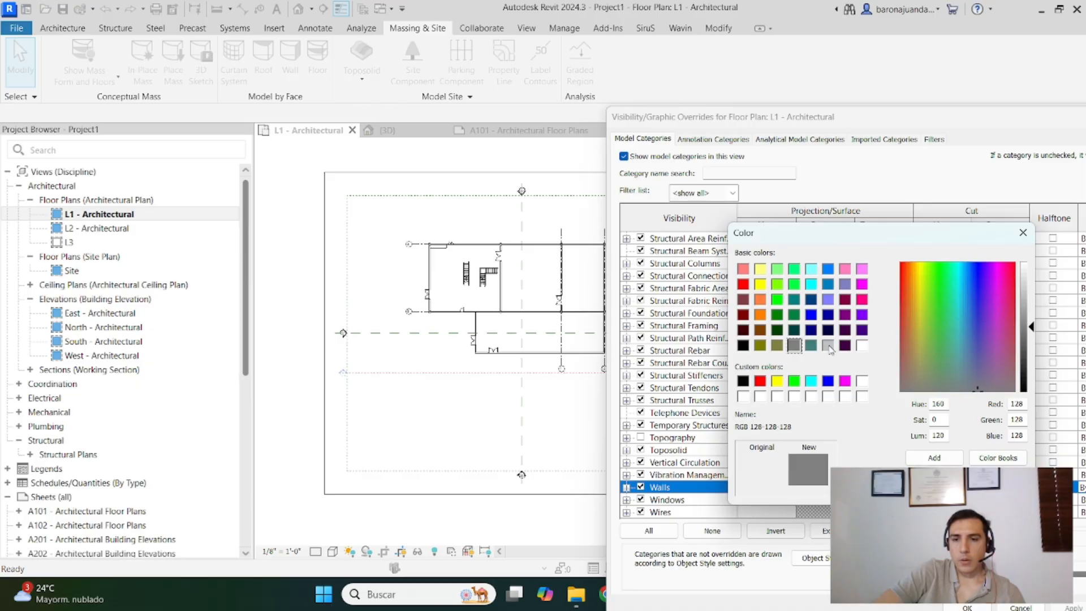
click(742, 345)
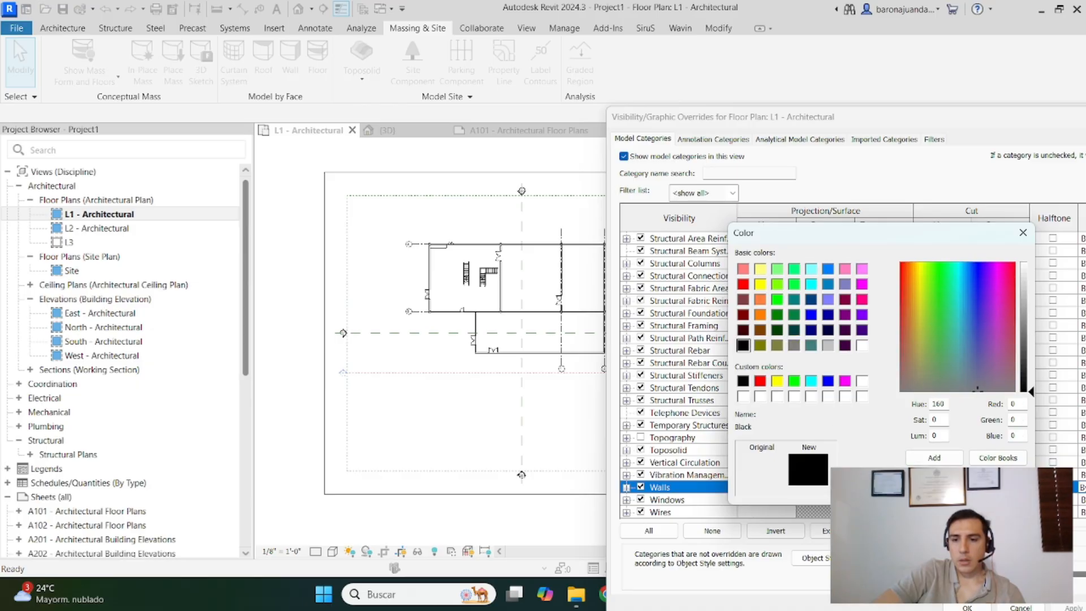
click(933, 488)
click(911, 449)
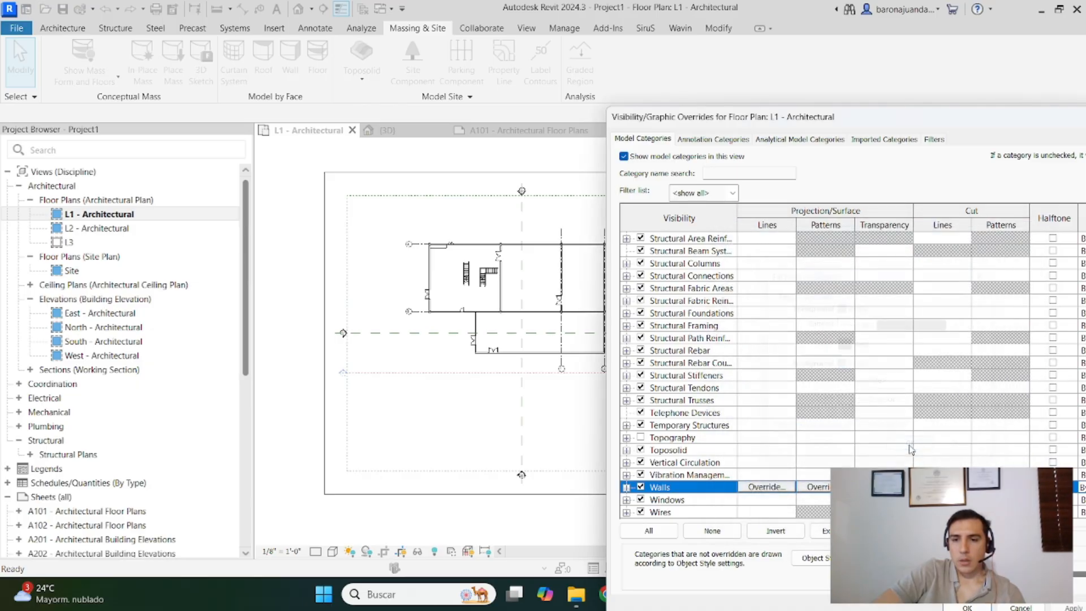
click(1051, 607)
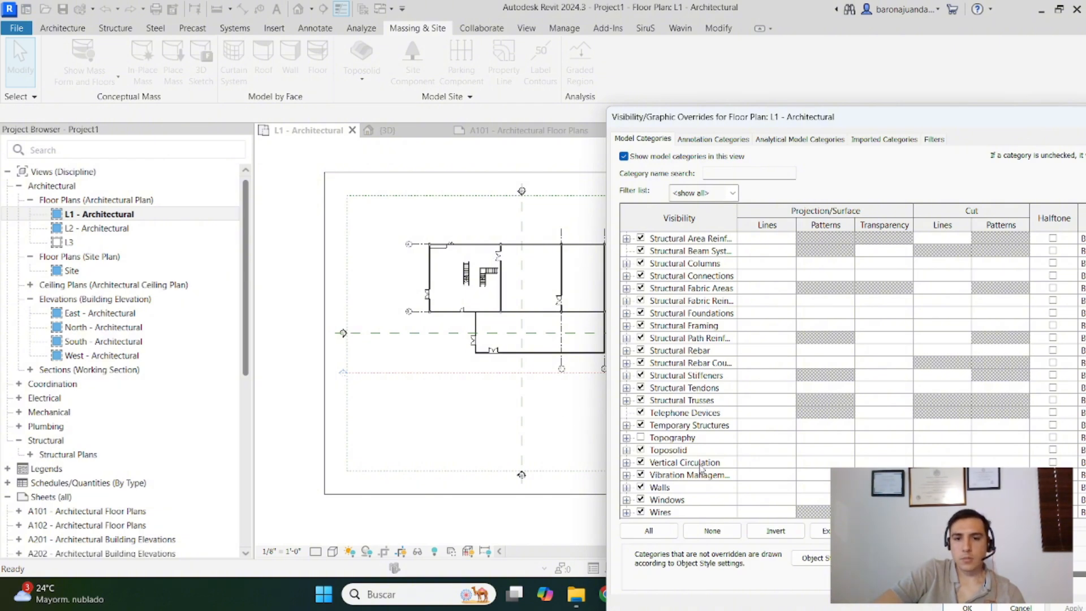
Override the Floors category's projection/surface foreground pattern with Diagonal Crosshatch - Small
click(694, 404)
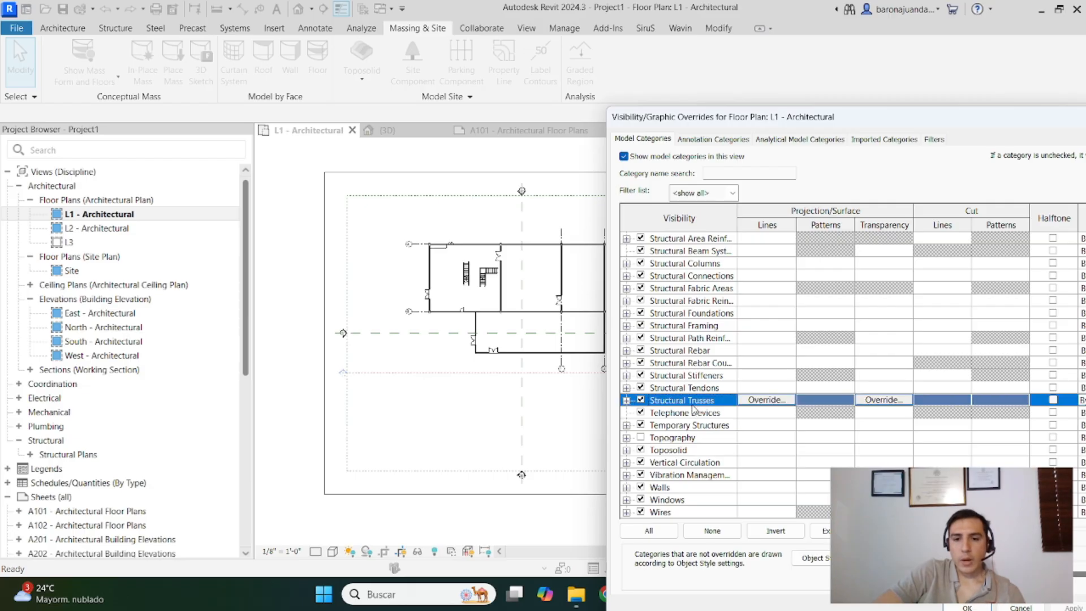
key(f)
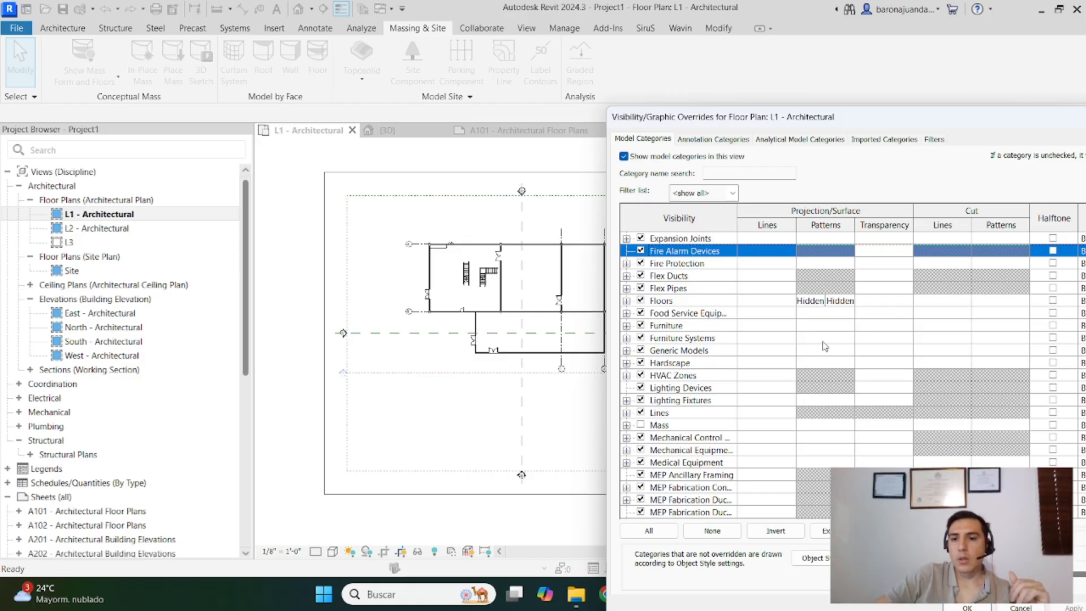
click(820, 304)
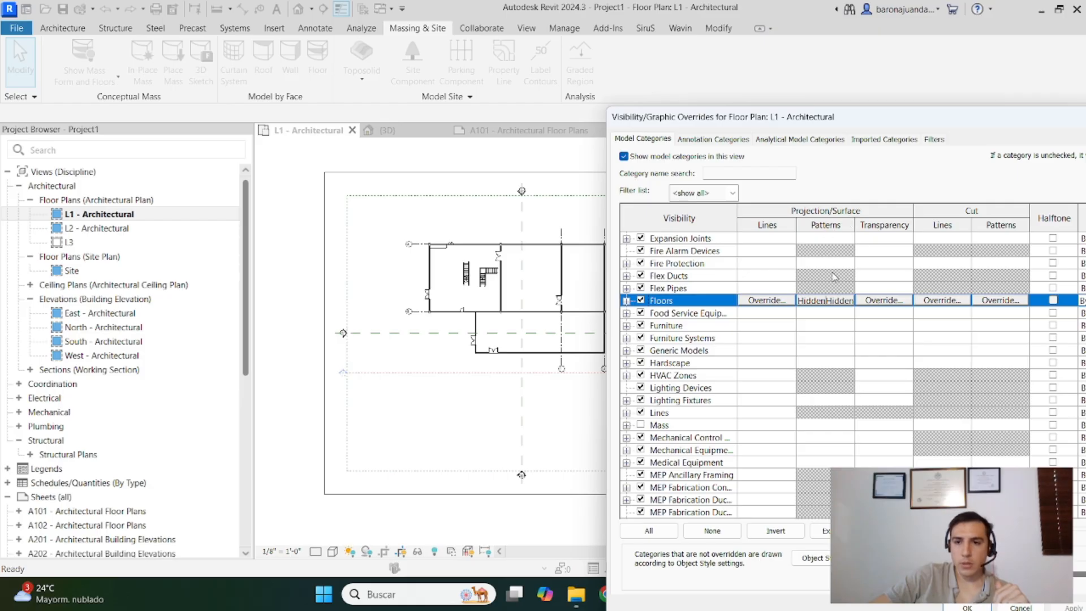
click(831, 302)
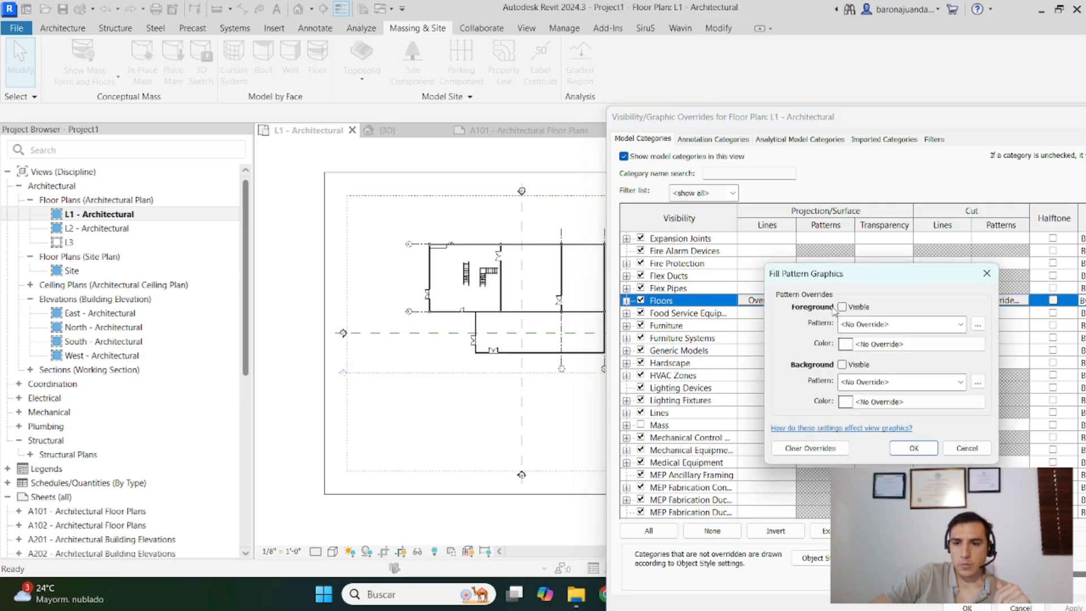
click(859, 329)
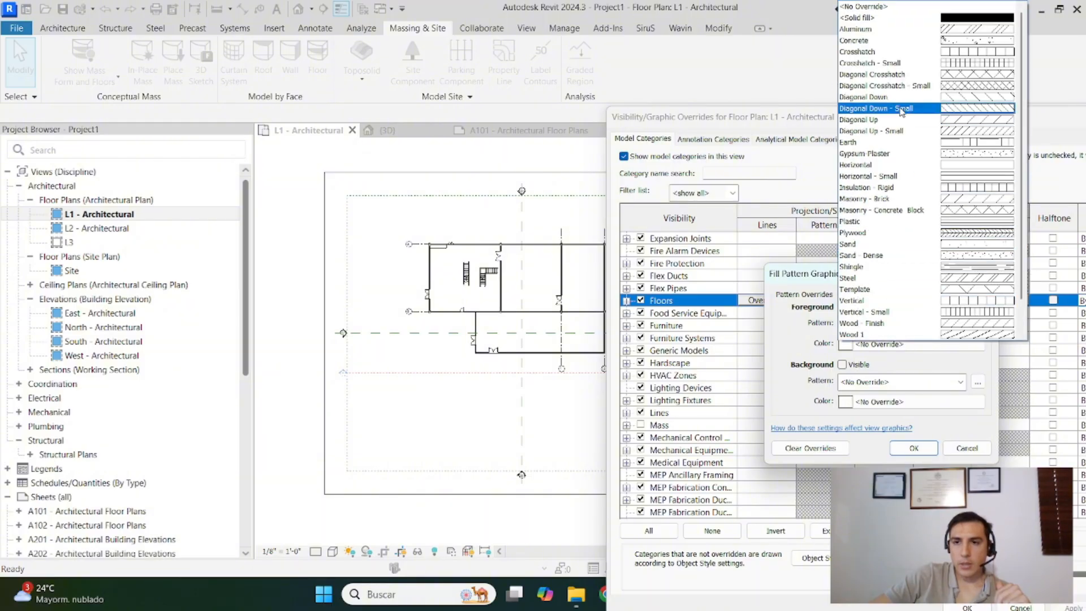
click(893, 87)
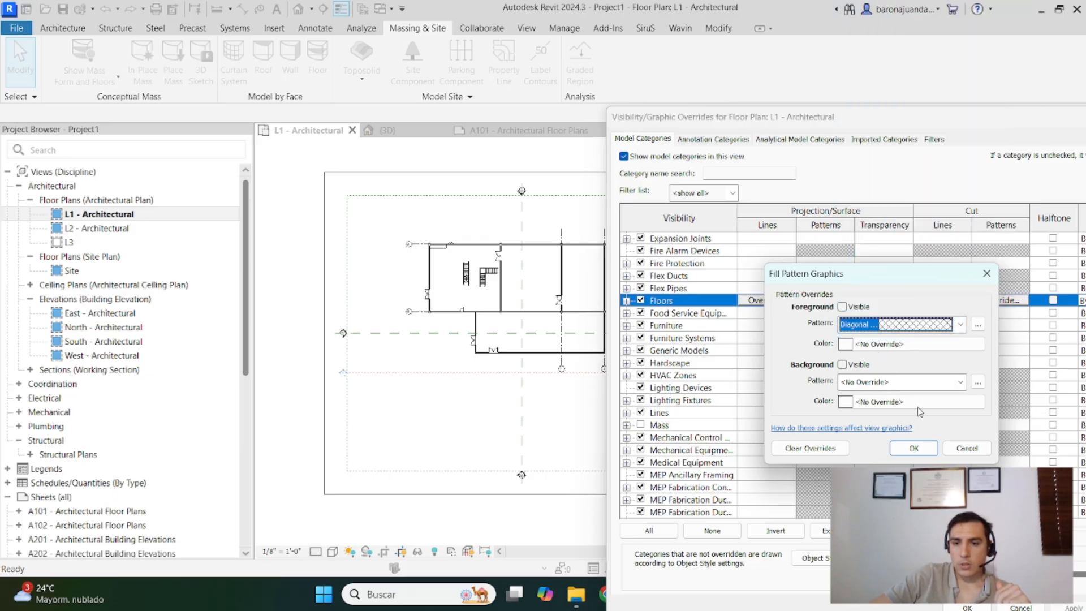
click(914, 448)
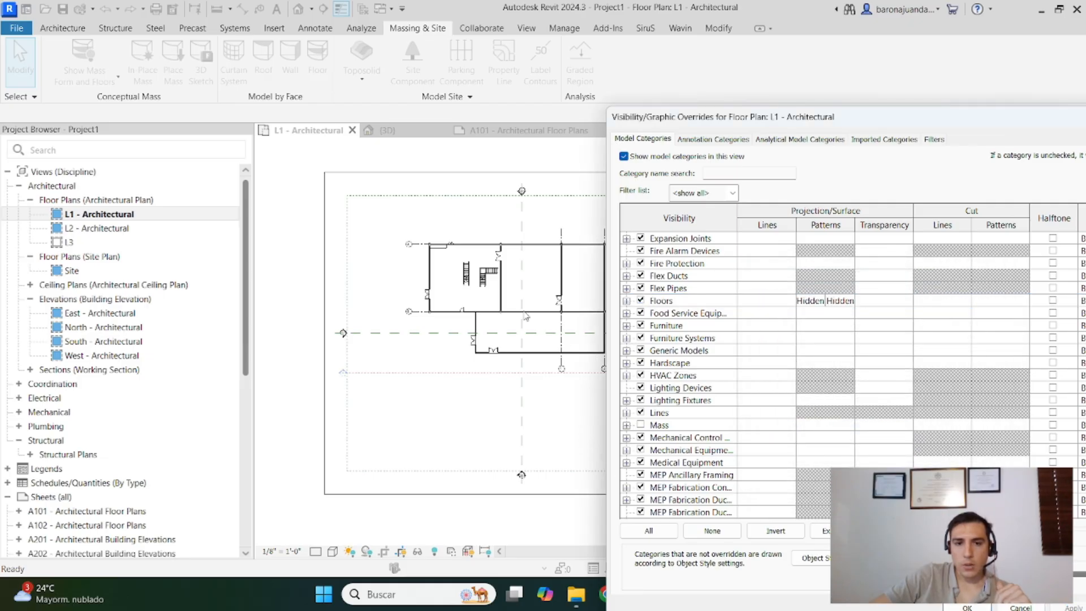
Make the foreground of the Floors category's projection/surface pattern override visible
click(813, 304)
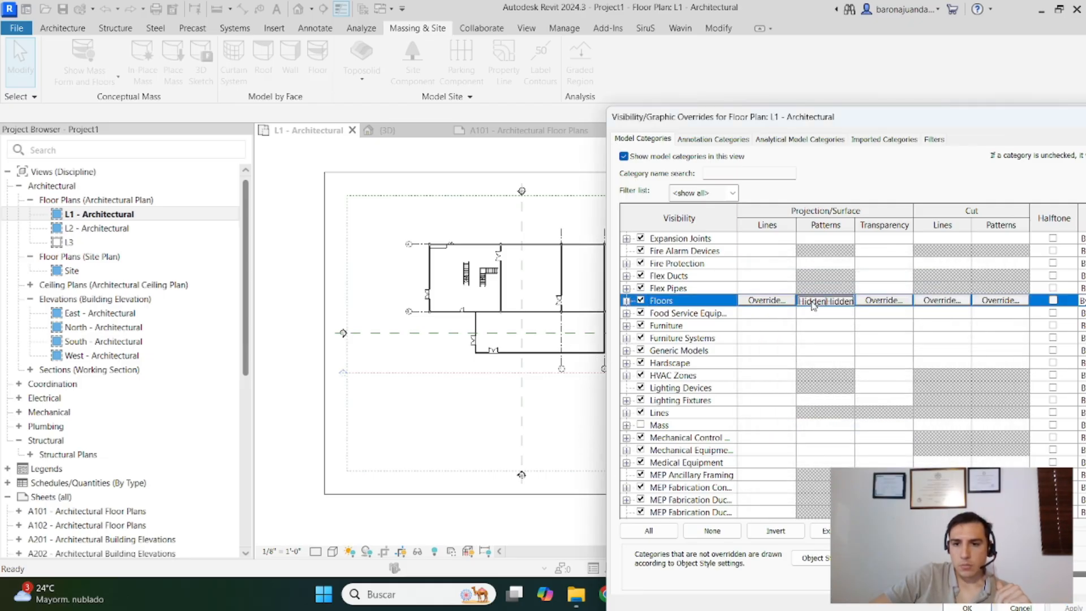
click(813, 305)
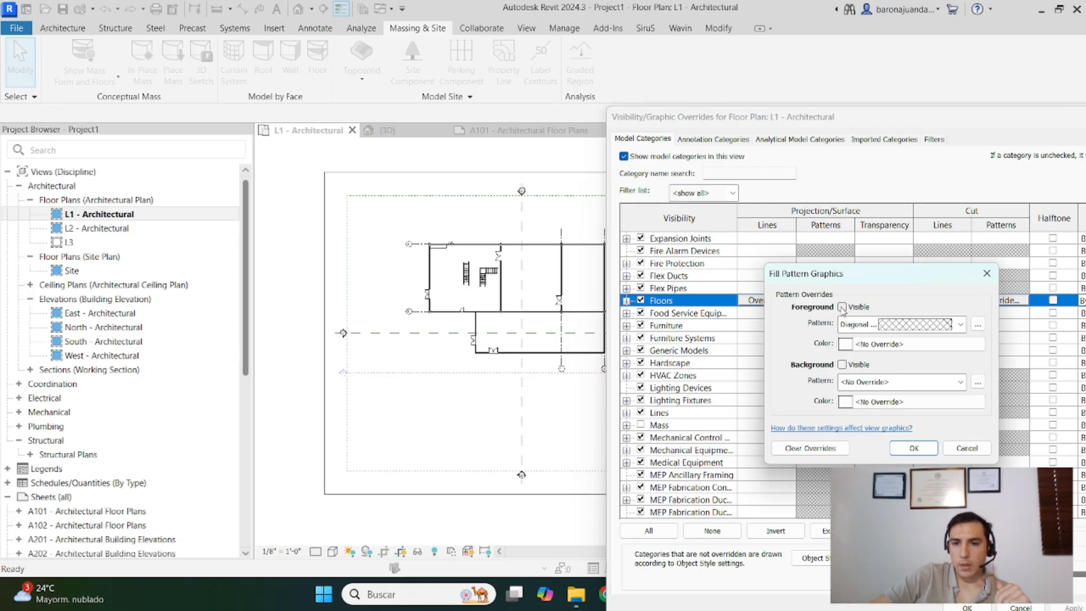
drag(841, 273, 893, 327)
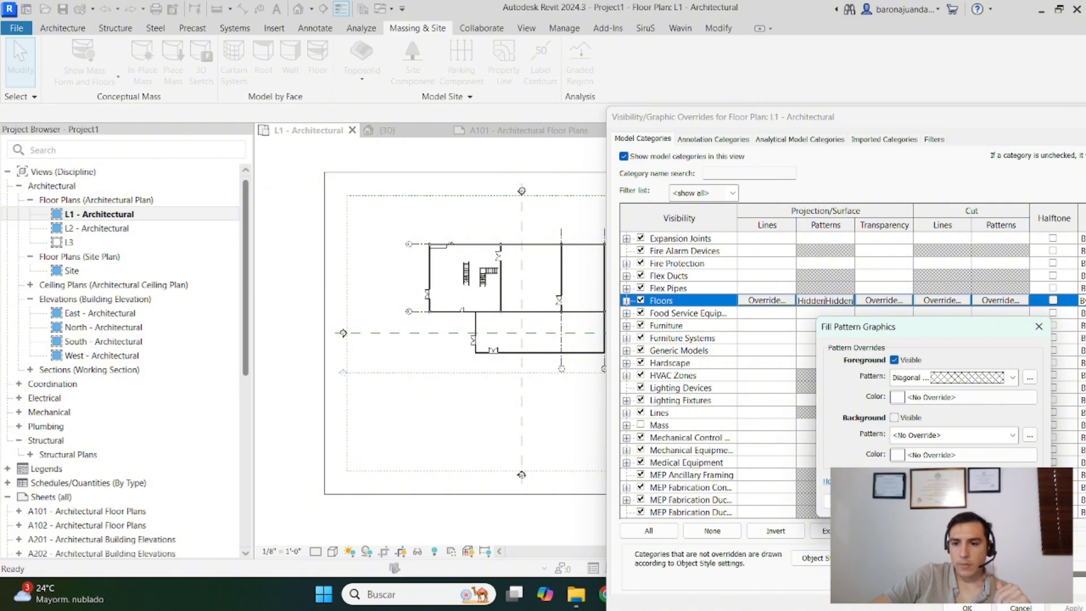
key(Return)
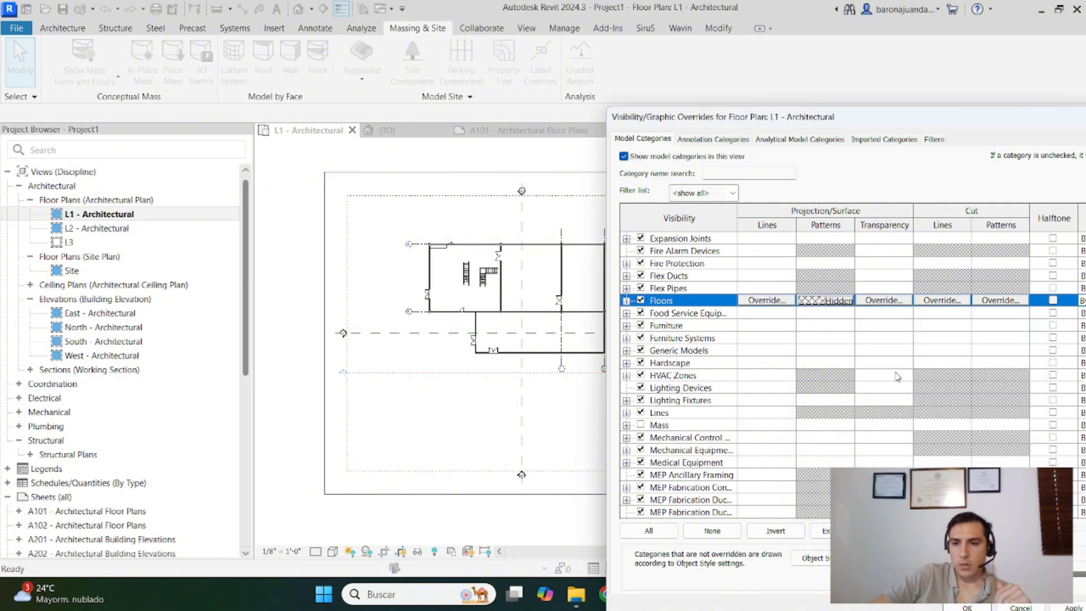
Make the background of the Floors category's projection/surface pattern override visible, then apply and accept the L1 plan's overrides
click(848, 302)
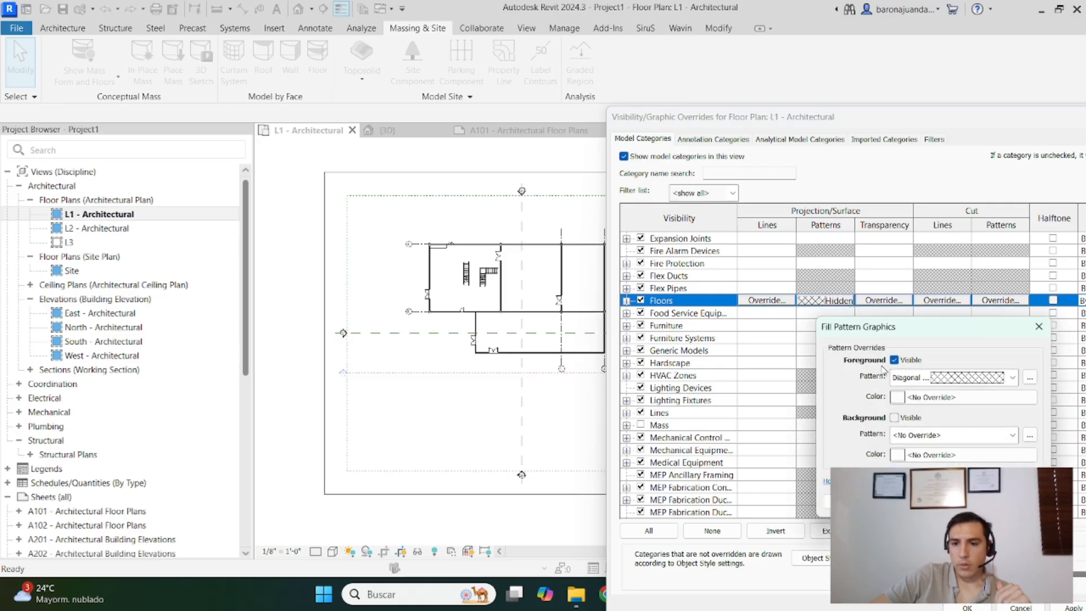
click(894, 419)
key(Return)
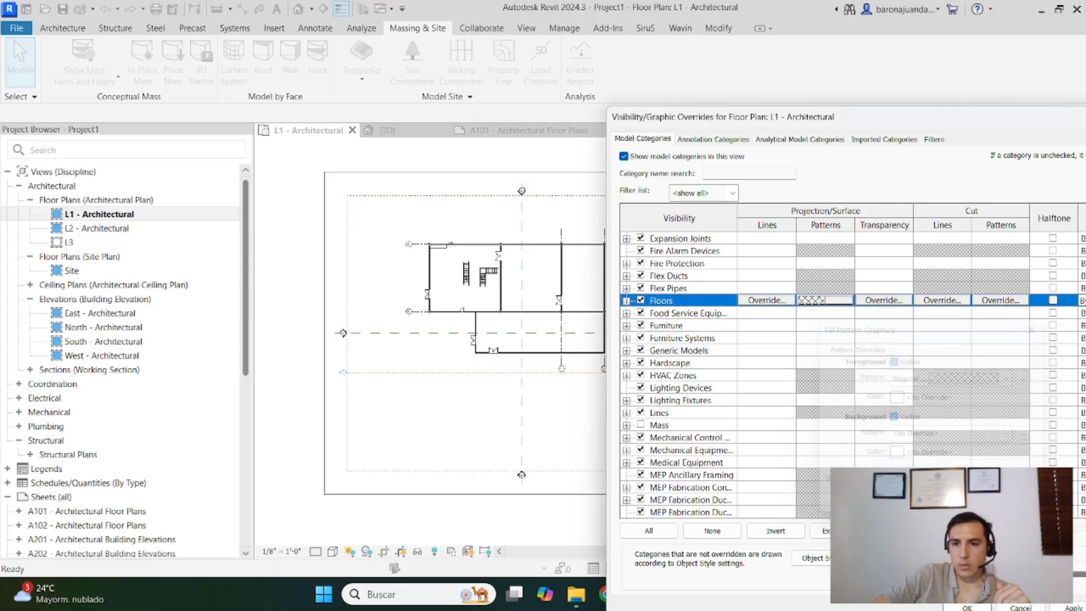
click(1073, 607)
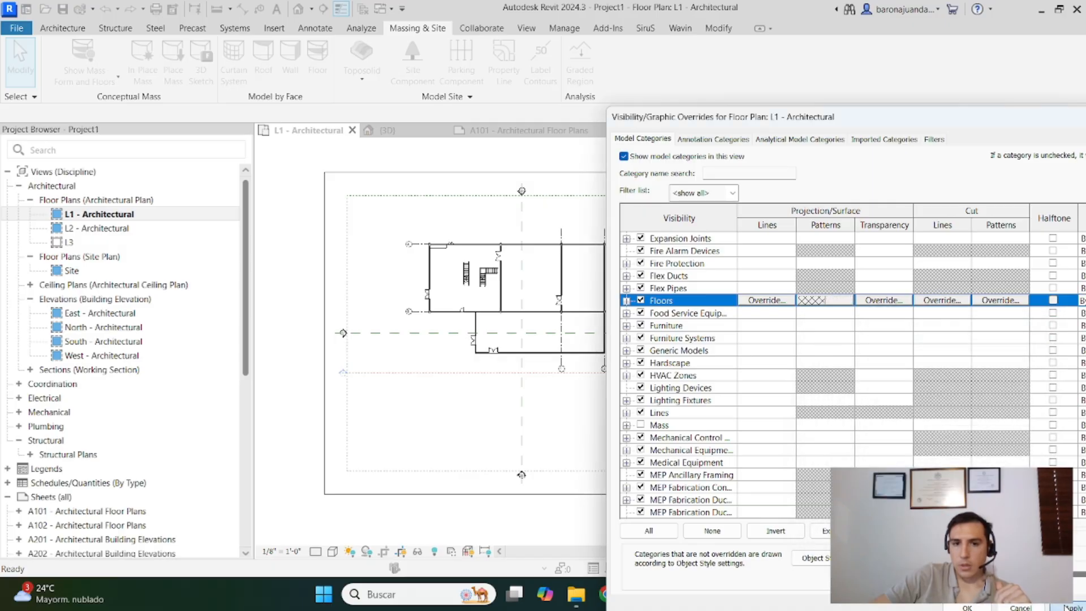
click(967, 607)
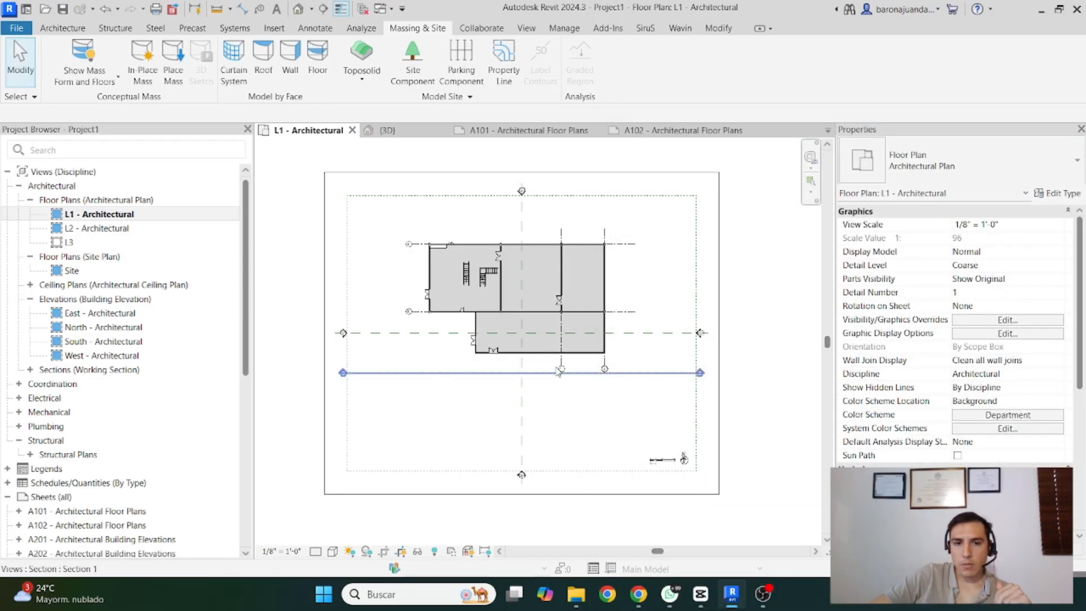
Move the north elevation marker closer to the building, just outside the upper exterior wall of the L1 plan
scroll(530, 275, up, 5)
scroll(530, 275, up, 2)
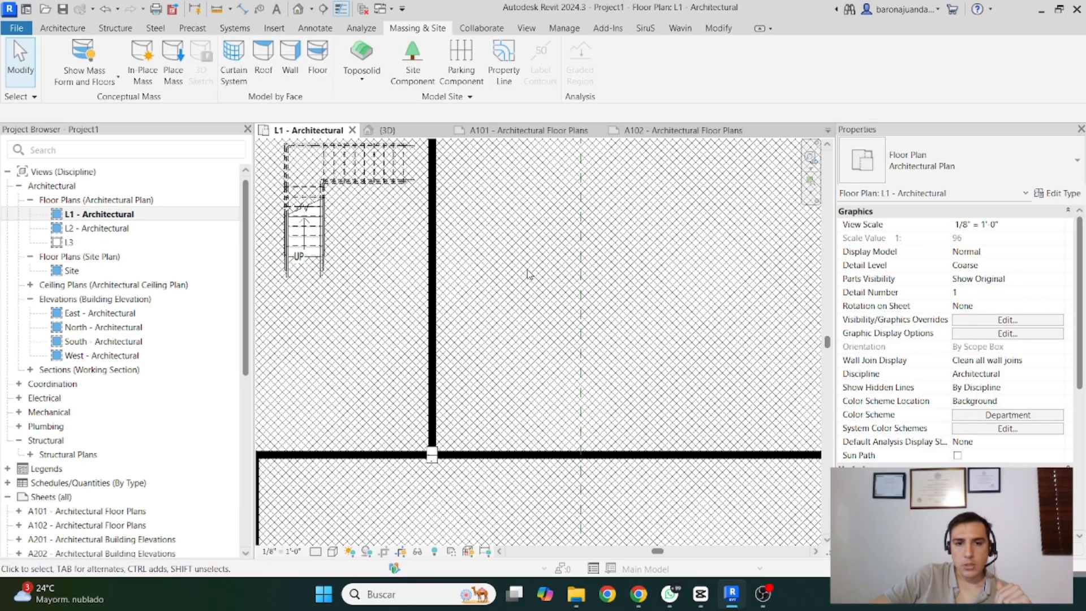
scroll(527, 273, down, 6)
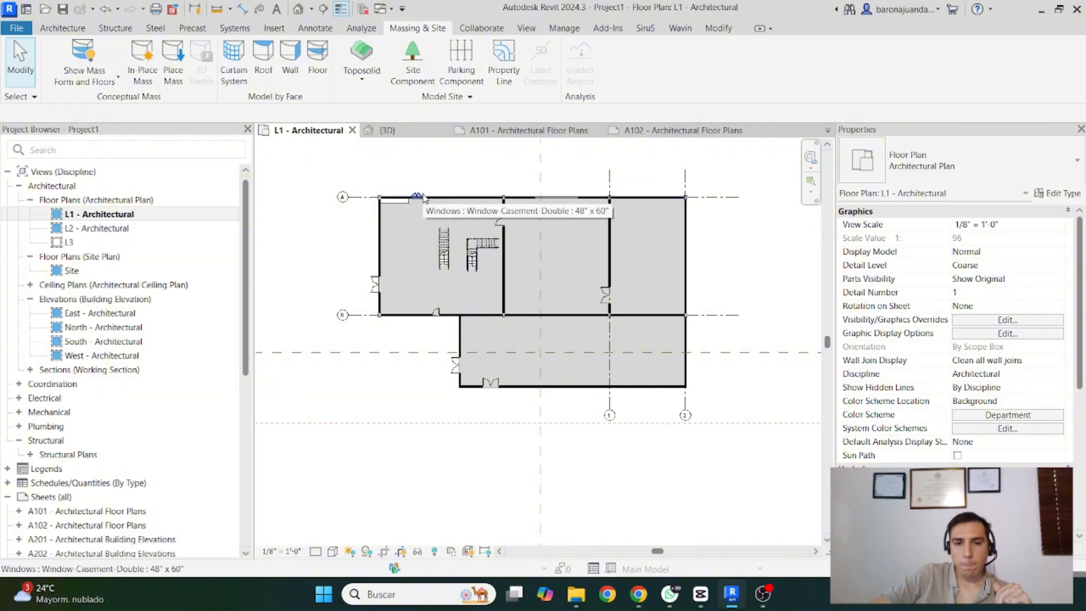
scroll(464, 181, up, 2)
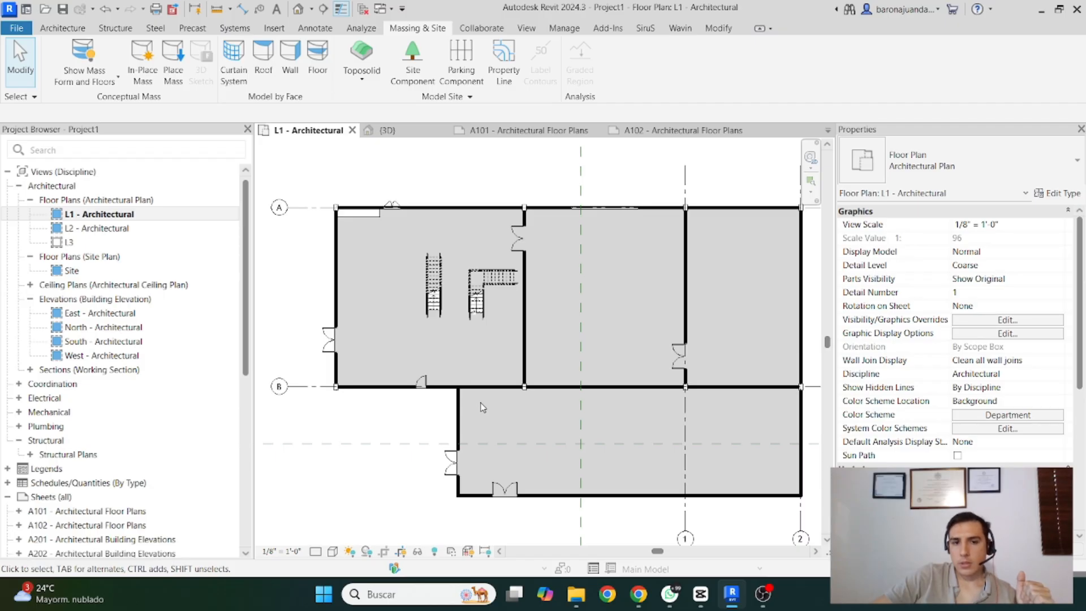
scroll(481, 407, down, 2)
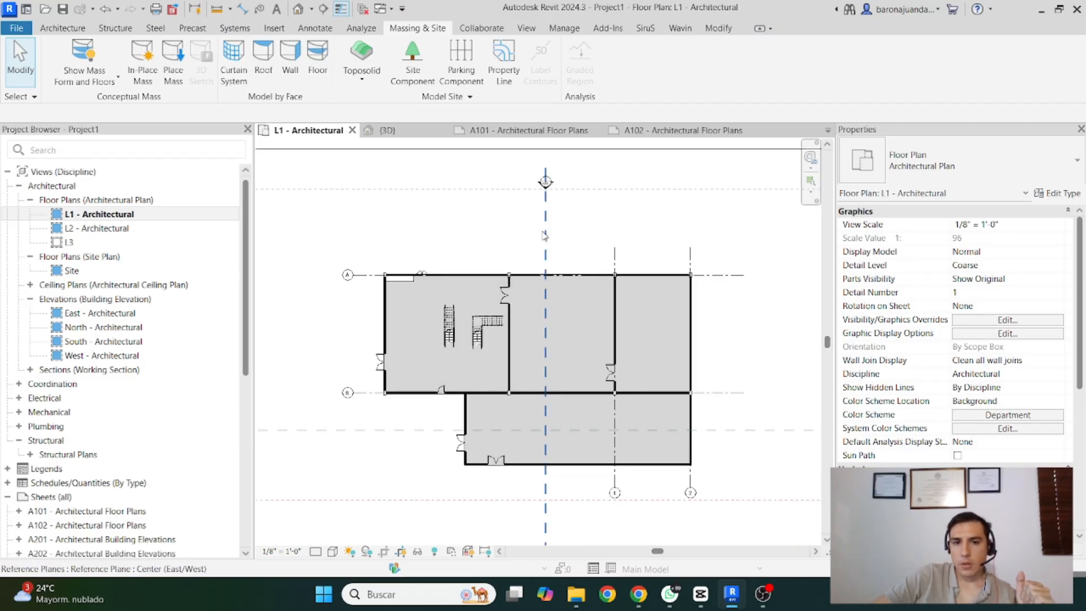
scroll(546, 187, up, 3)
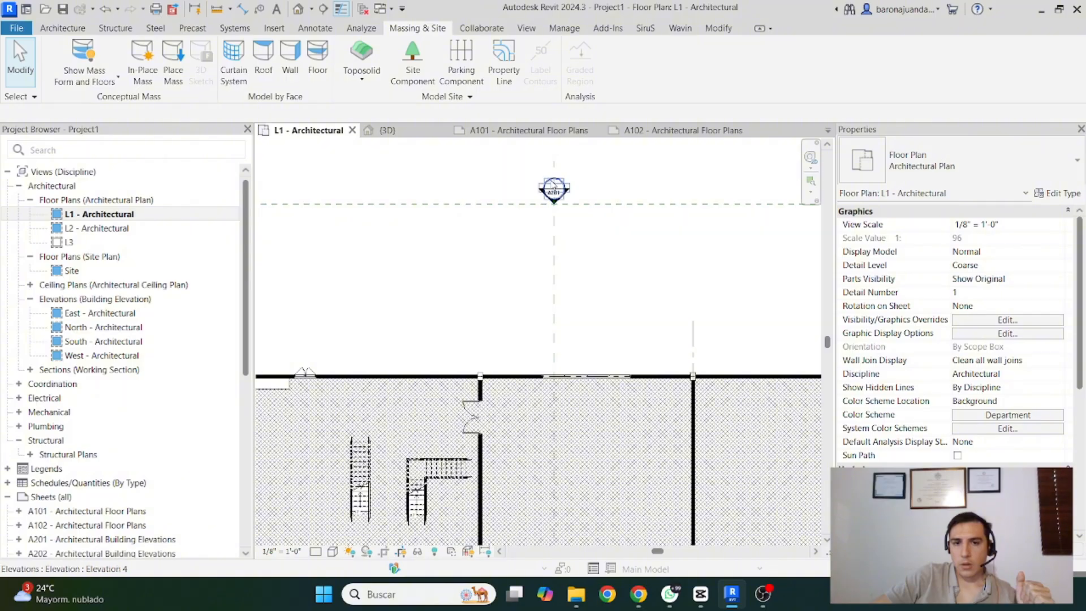
drag(546, 187, 509, 306)
Move the east elevation marker to just outside the building's right exterior wall, beside the upper rooms
scroll(501, 203, down, 4)
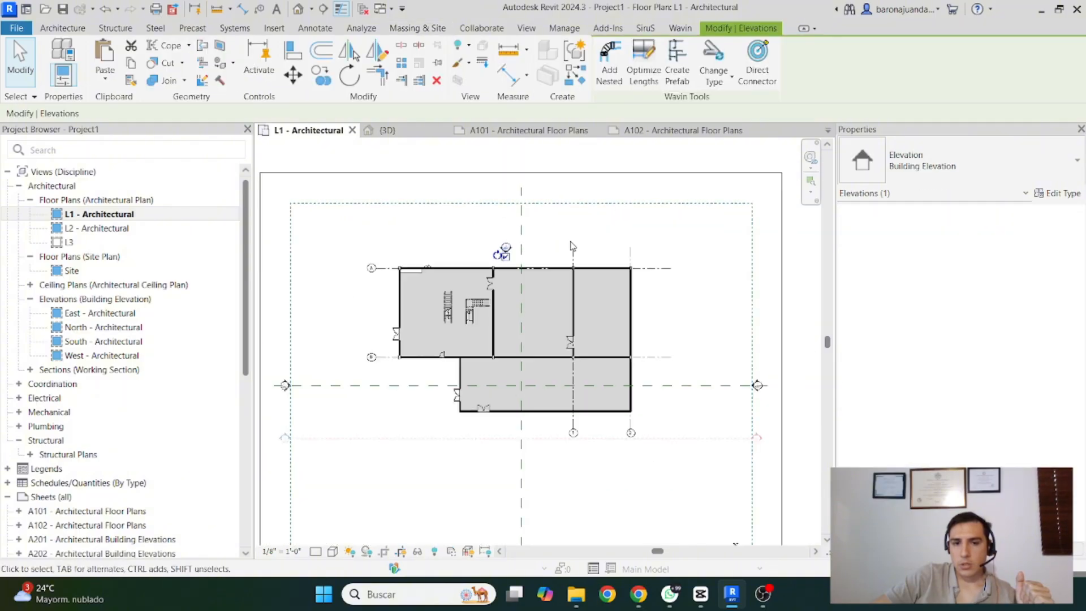
scroll(754, 413, up, 2)
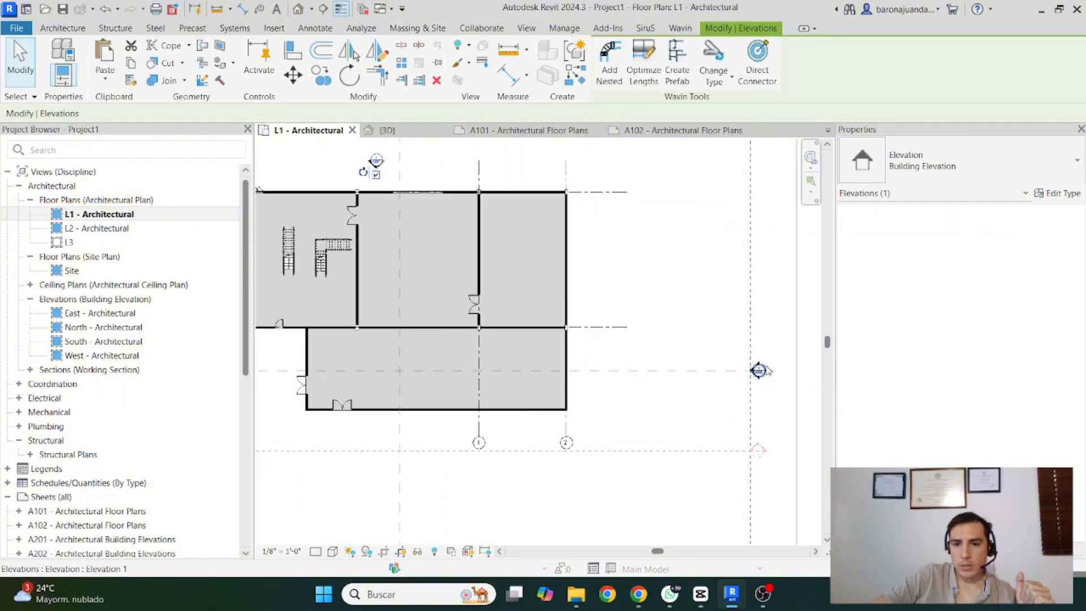
click(760, 372)
drag(760, 372, 601, 287)
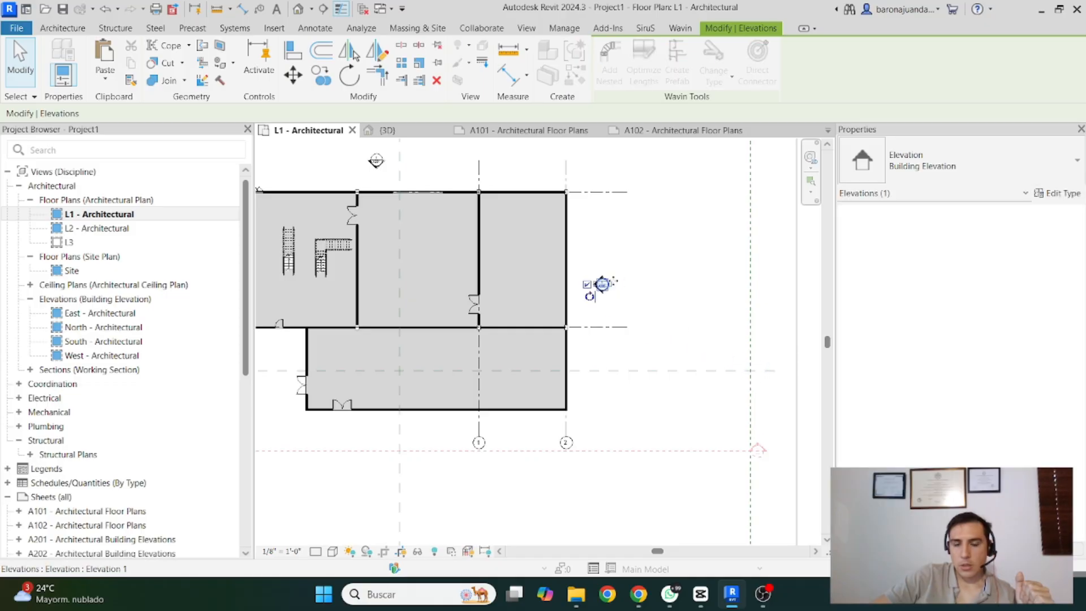
Move the west elevation marker closer to the left exterior wall, between grid lines A and B
scroll(622, 255, down, 4)
scroll(473, 239, up, 3)
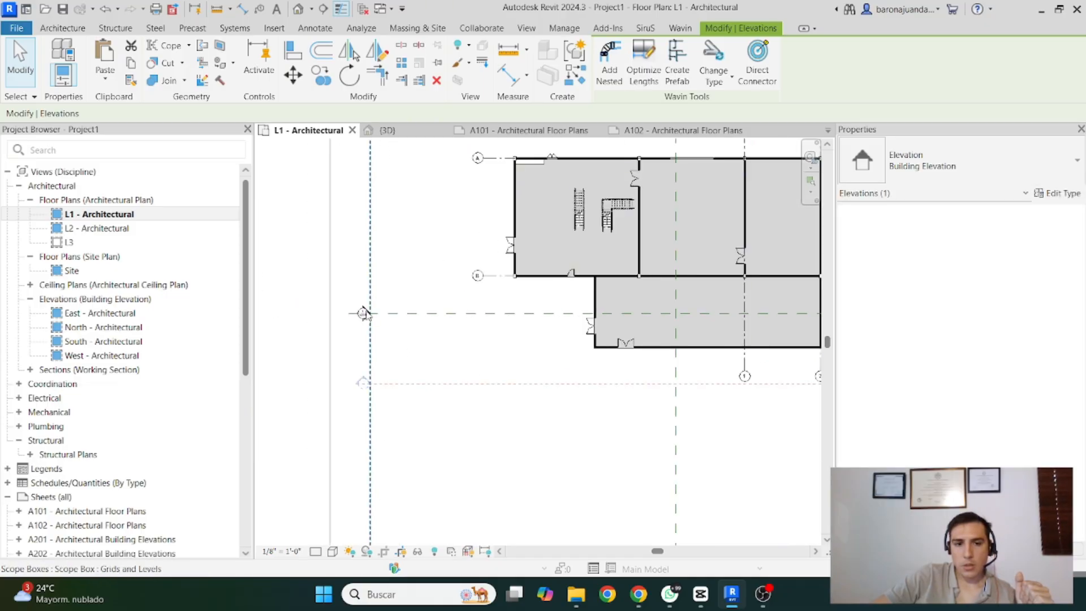
drag(421, 209, 477, 197)
Move the south elevation marker up to just below the building's lower exterior wall and deselect it
scroll(452, 203, down, 4)
scroll(557, 292, up, 3)
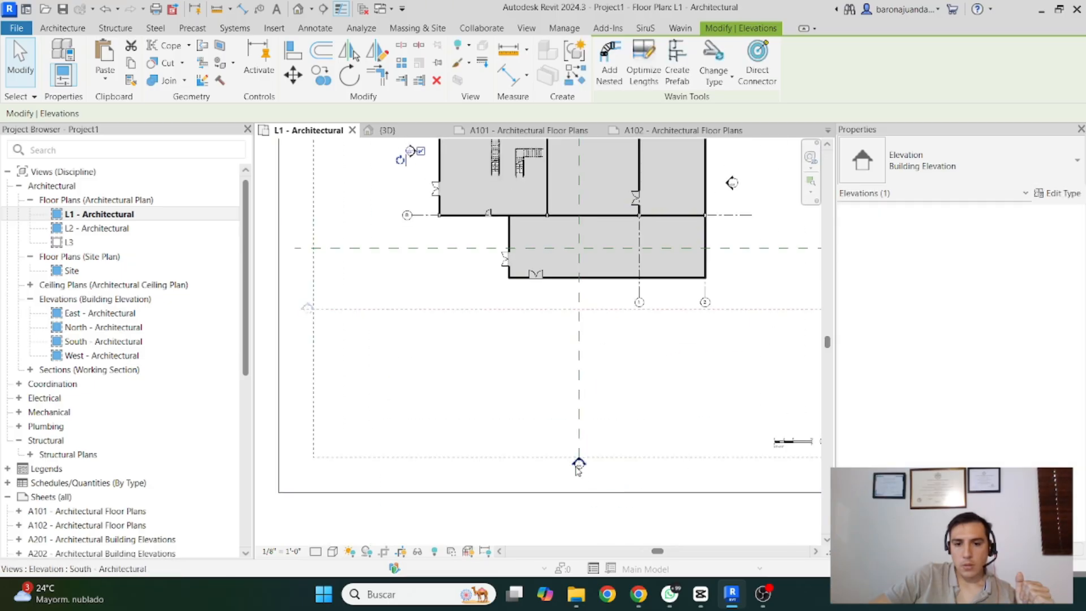
drag(578, 460, 604, 308)
click(645, 378)
scroll(507, 450, down, 3)
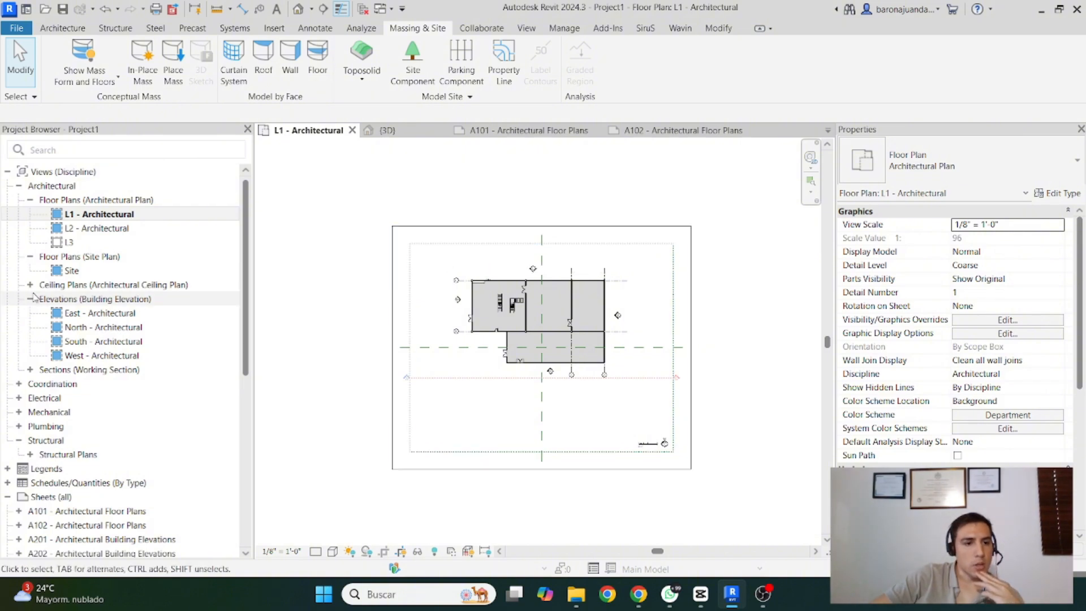
Expand the Sections (Working Section) group, look at the Section 1 view and close it again
click(31, 370)
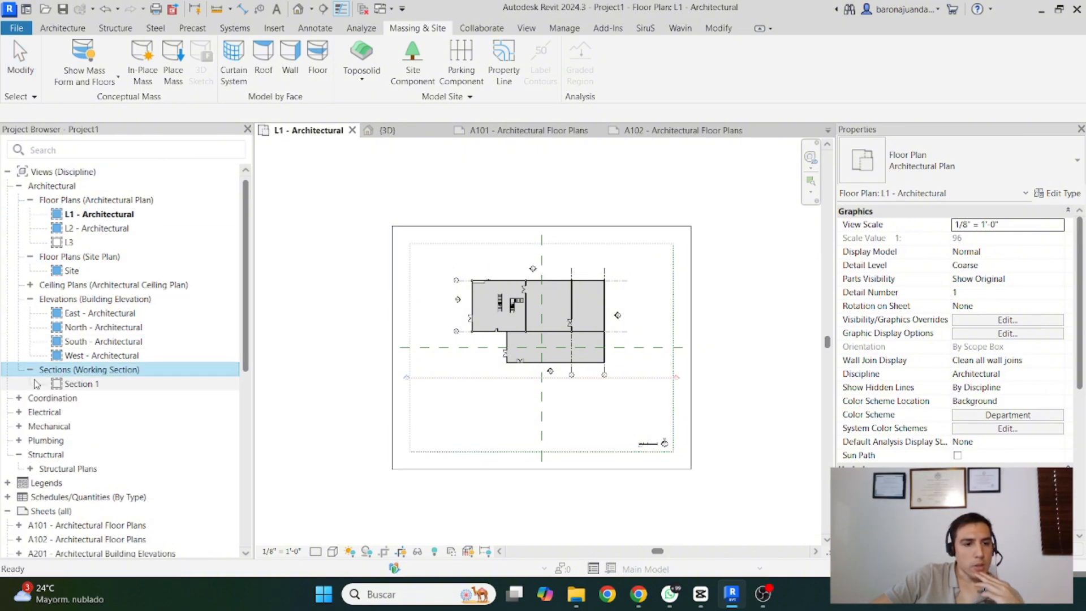
double_click(79, 384)
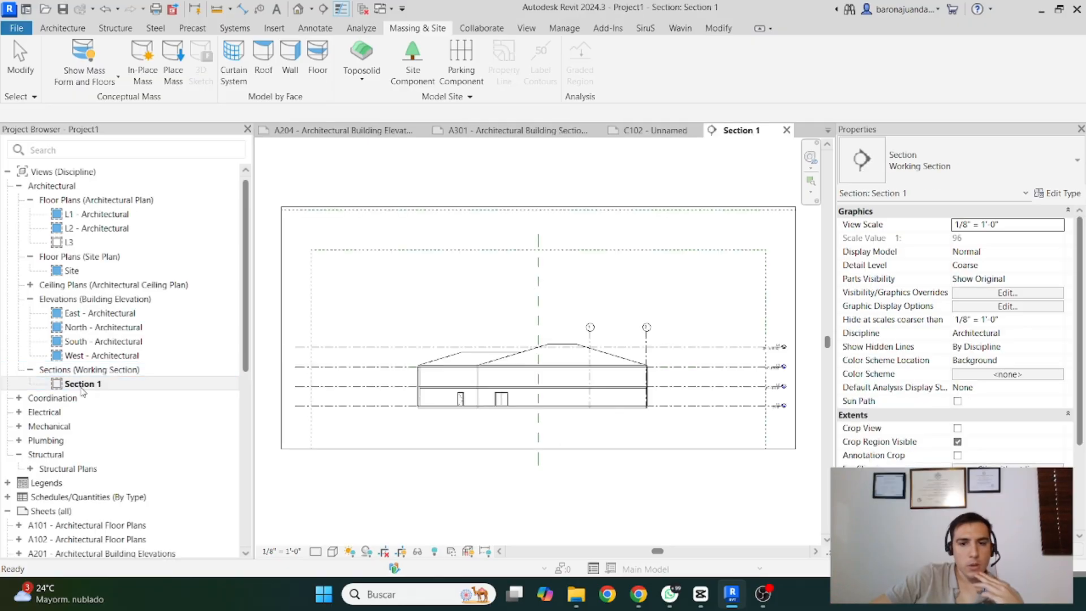
click(786, 130)
Move the Section 1 line up in the L1 plan so that it cuts through the upper rooms near the stairs
scroll(546, 343, up, 2)
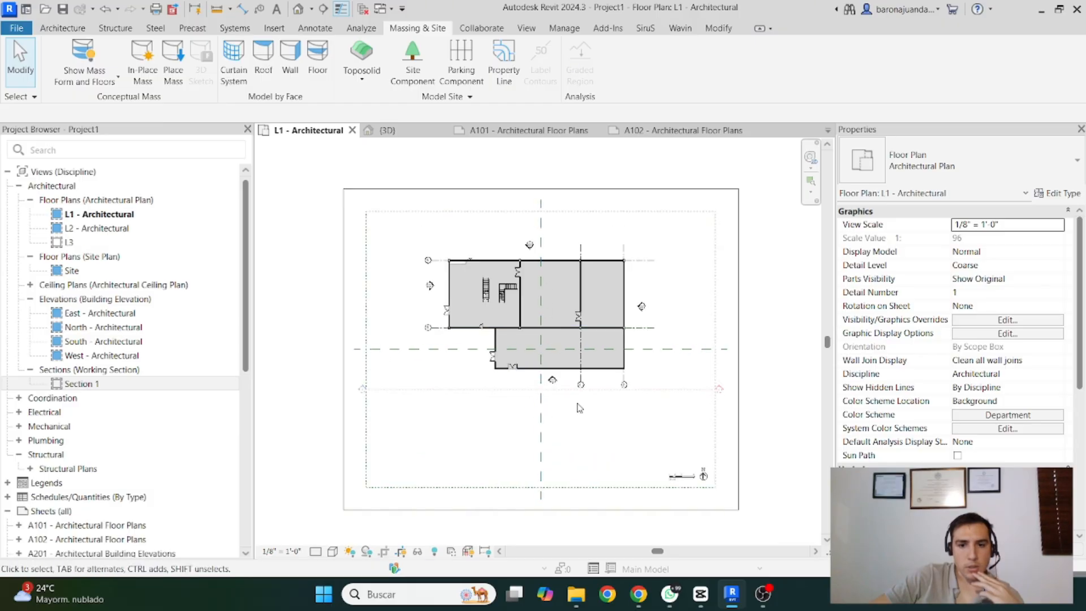
click(550, 396)
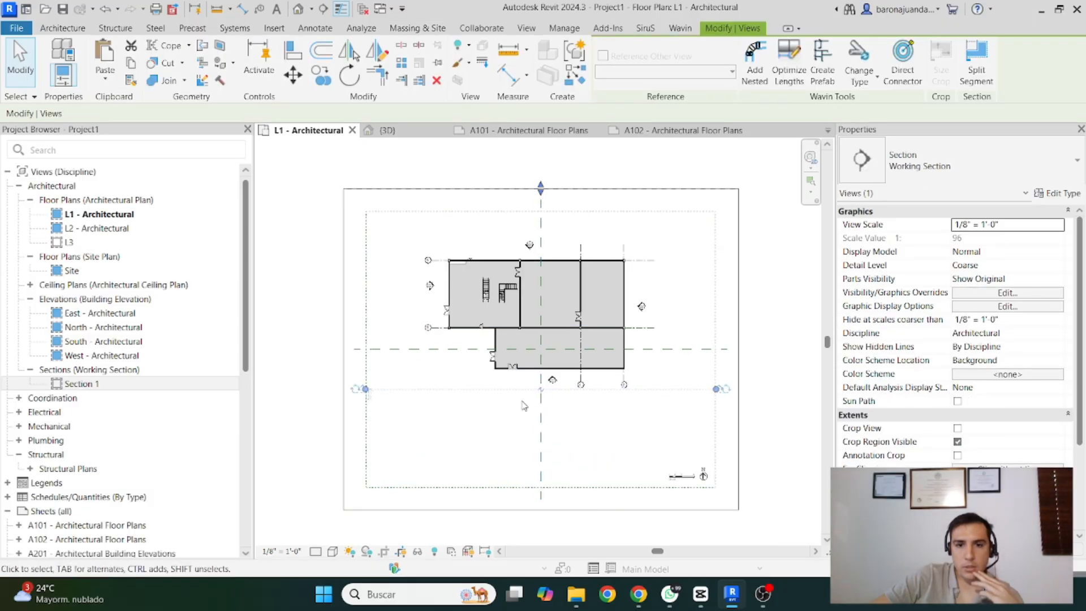
drag(487, 379, 492, 310)
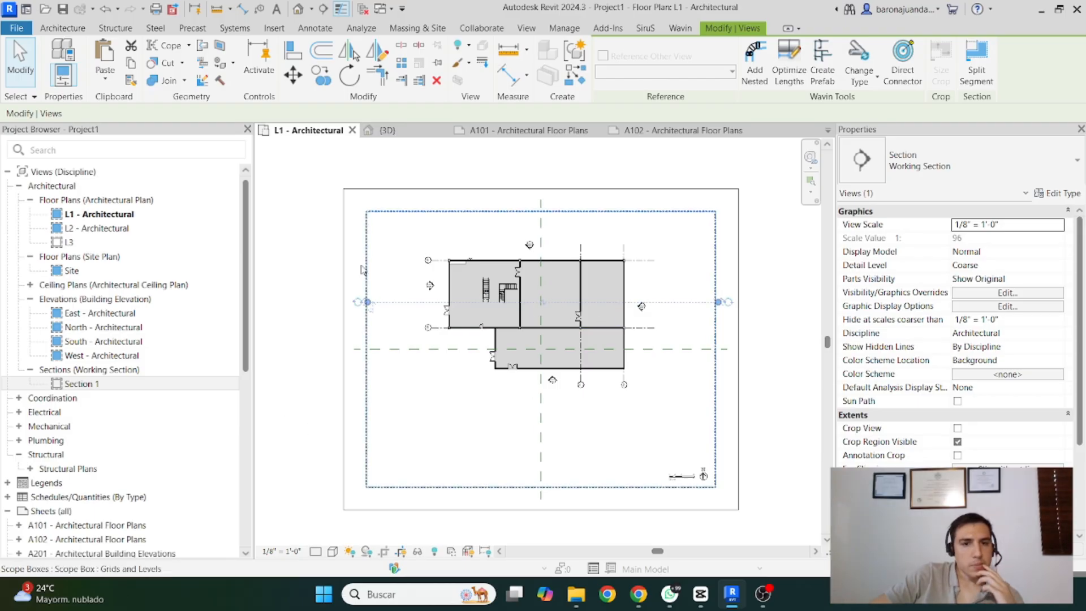
Open the Section 1 view and examine the stairs and walls along the relocated cut
double_click(137, 383)
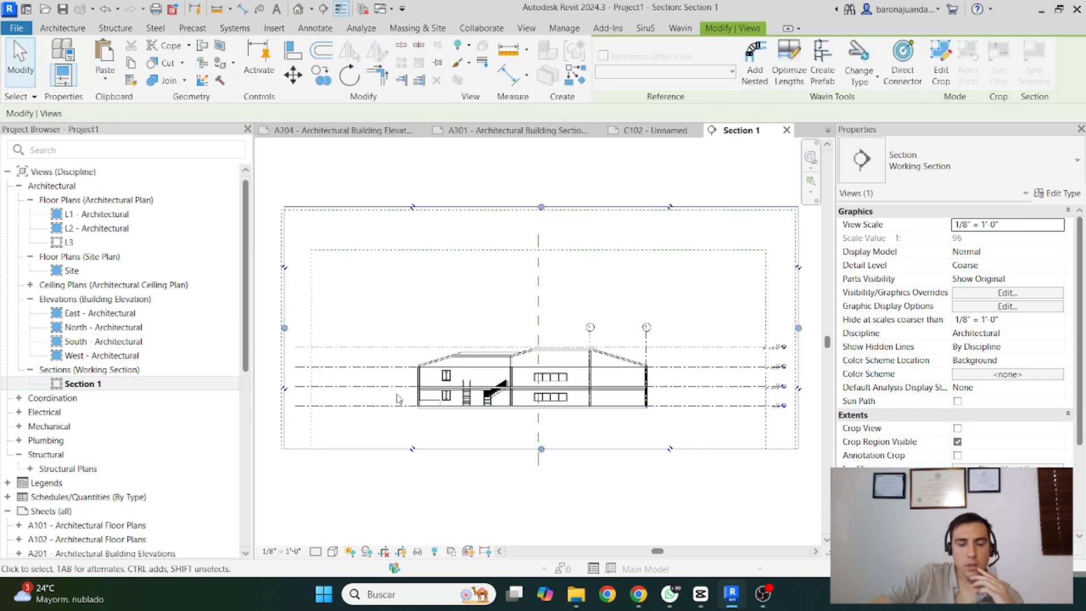
scroll(494, 391, up, 5)
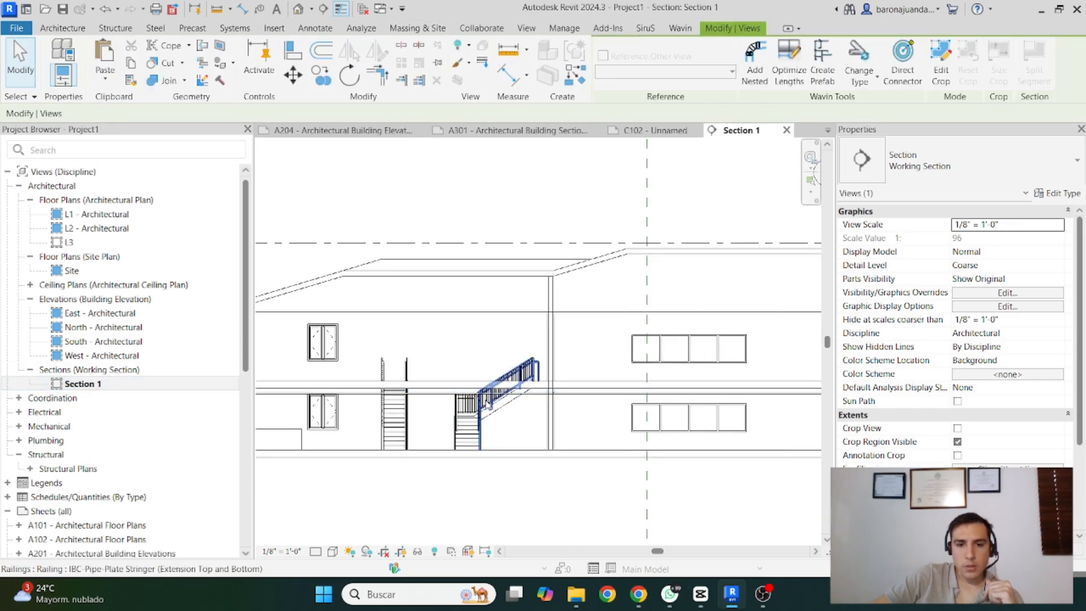
scroll(495, 370, down, 4)
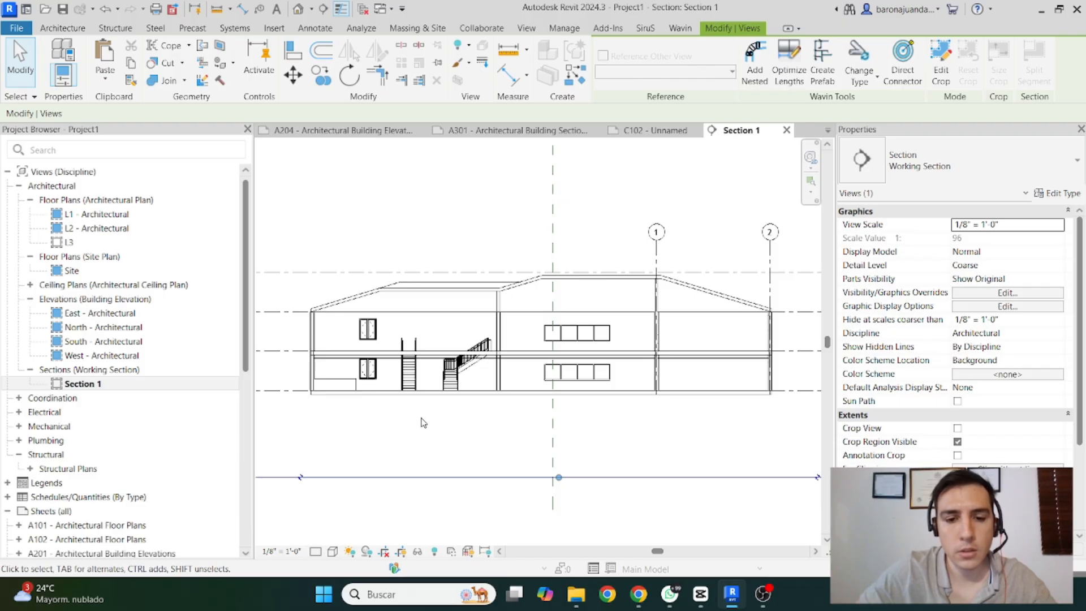
Override the Walls category's cut pattern in Section 1 with a solid fill foreground in RGB 128-000-064 and apply it
key(v)
key(g)
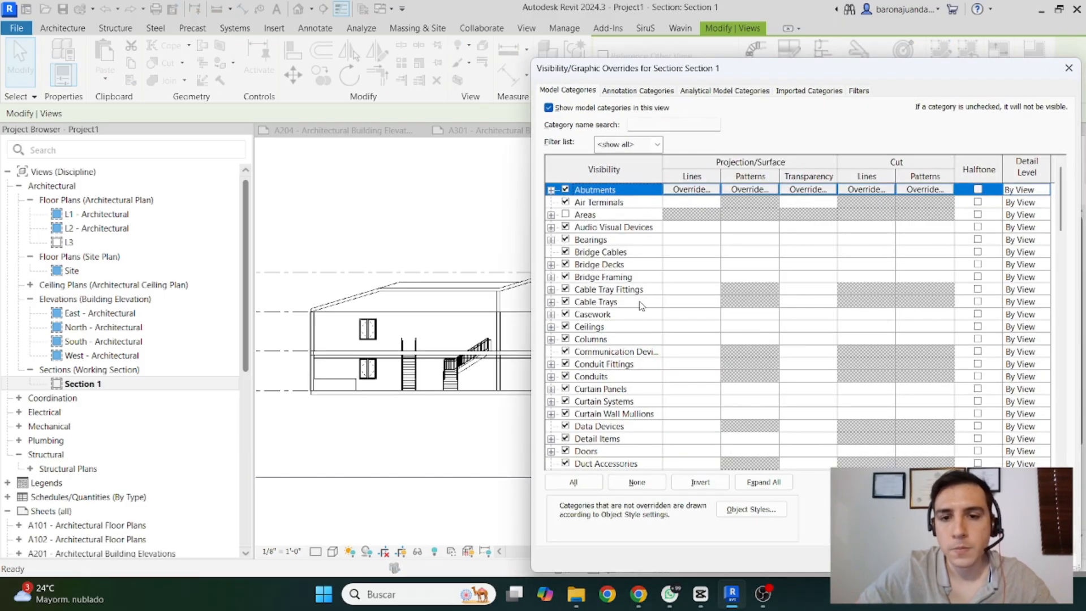
key(w)
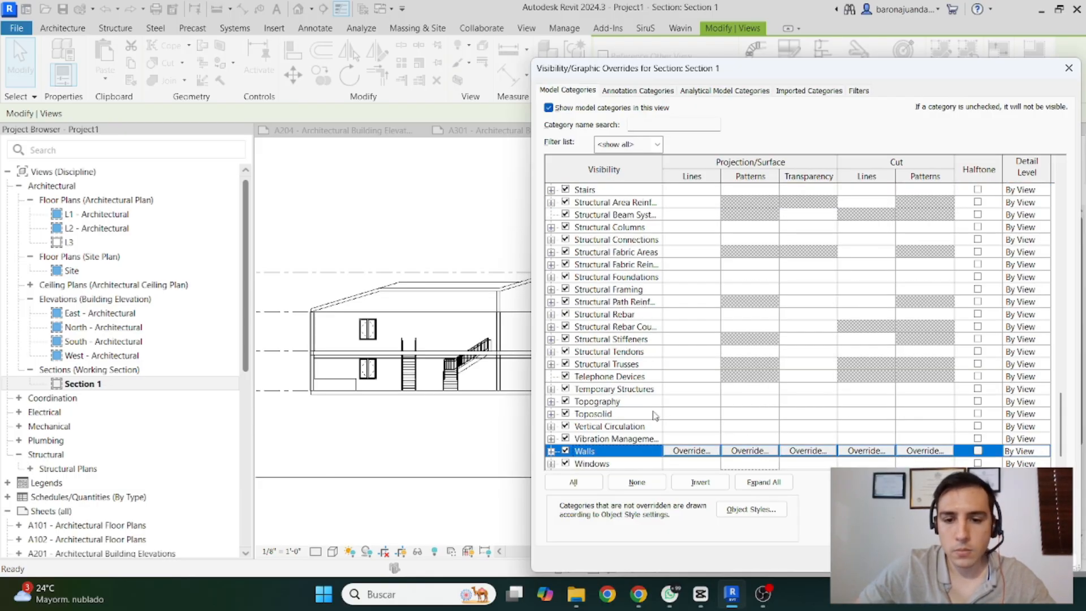
click(920, 452)
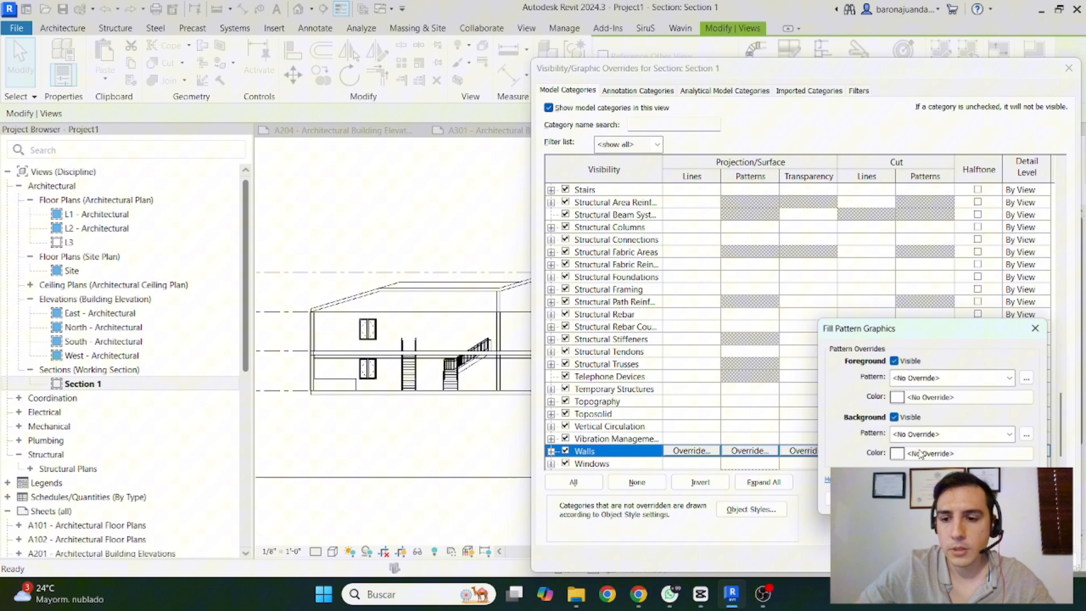
click(931, 378)
click(913, 48)
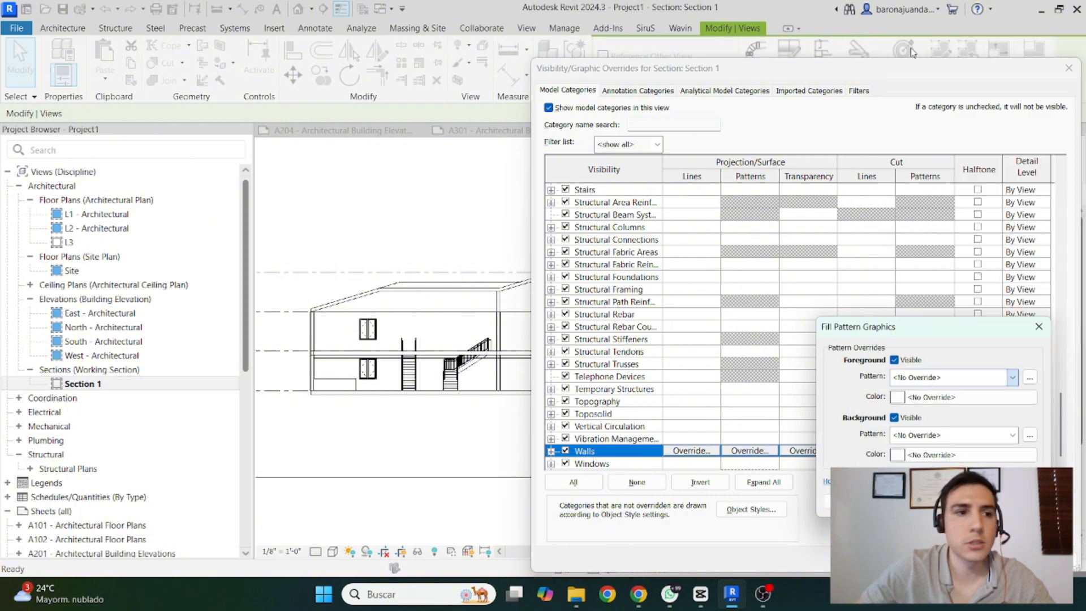
click(956, 398)
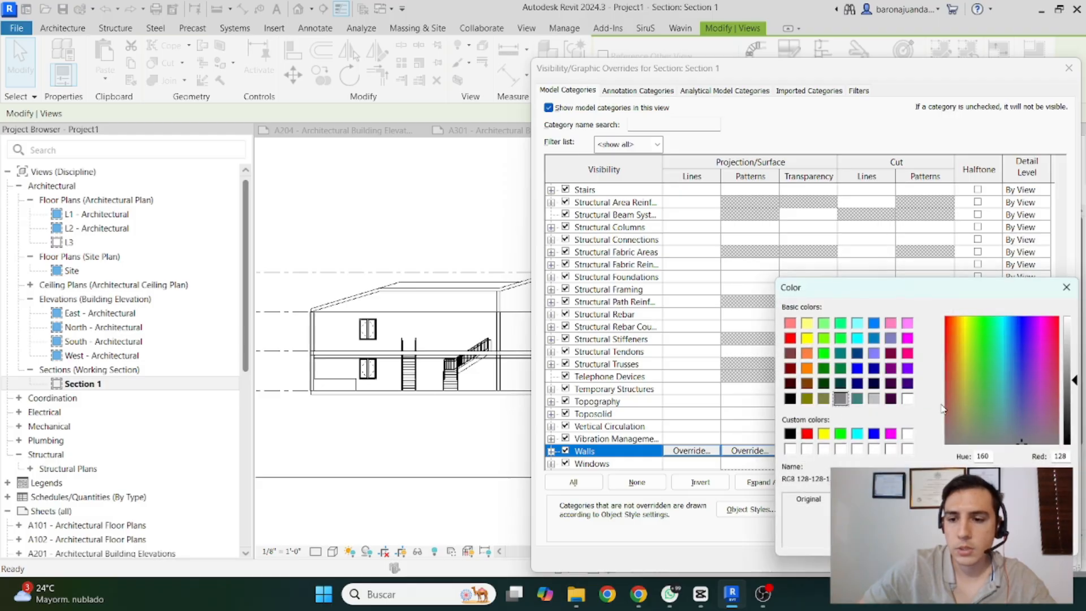
click(890, 352)
click(974, 540)
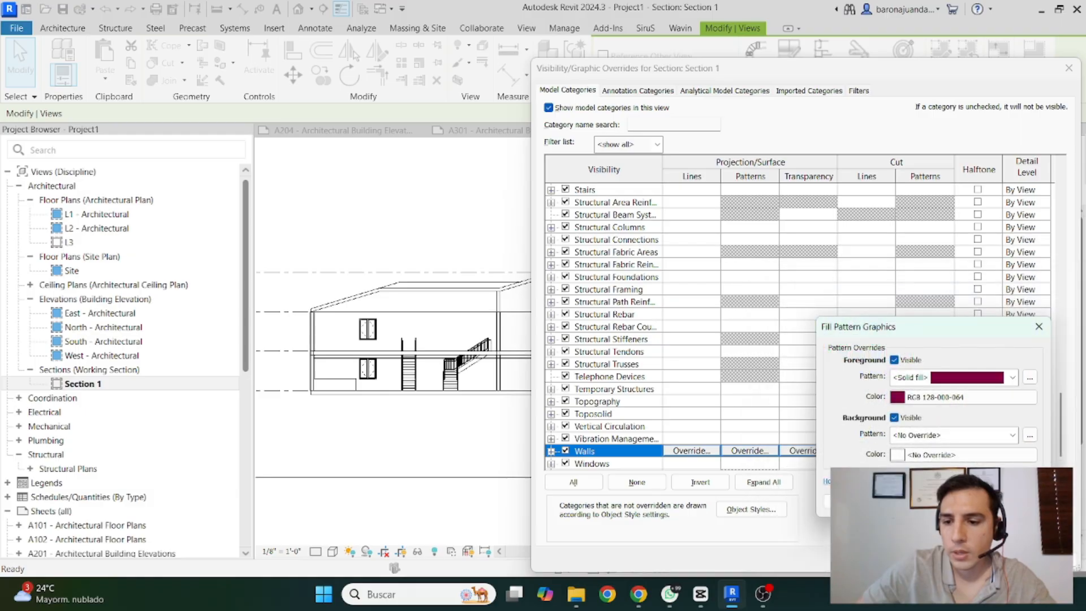
click(950, 540)
click(978, 557)
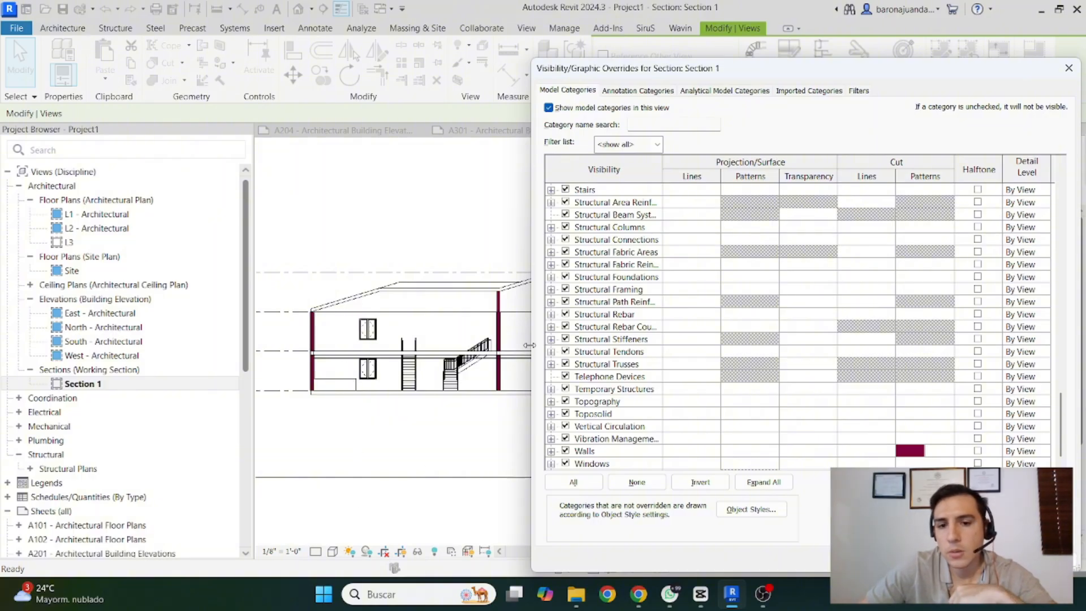
Override the Roofs category's cut pattern in Section 1 with a Diagonal Crosshatch - Small foreground in RGB 000-000-064 and apply it
click(615, 280)
key(r)
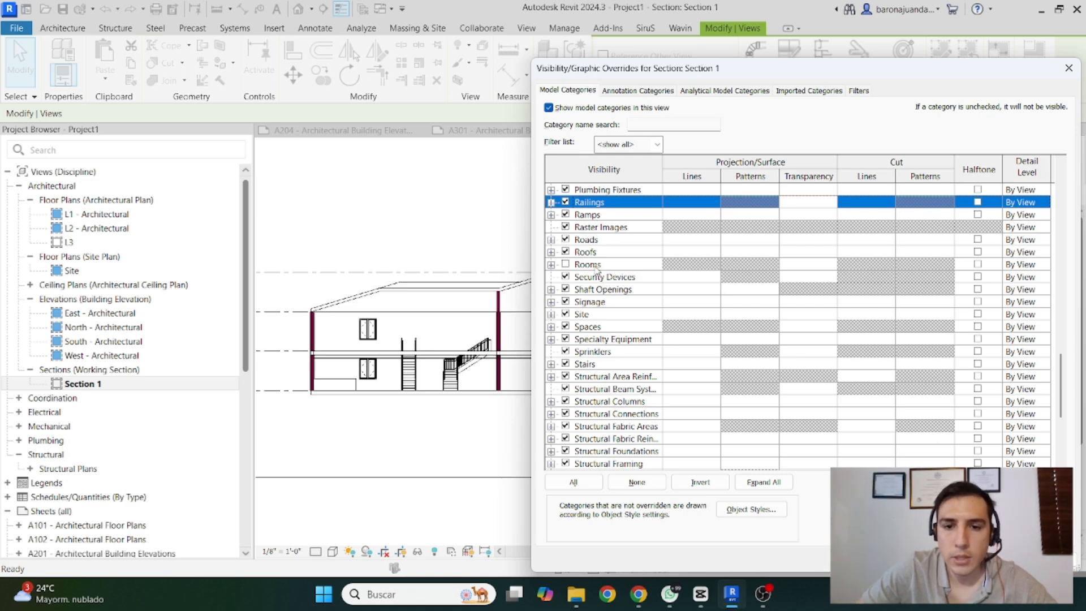
click(929, 257)
click(924, 252)
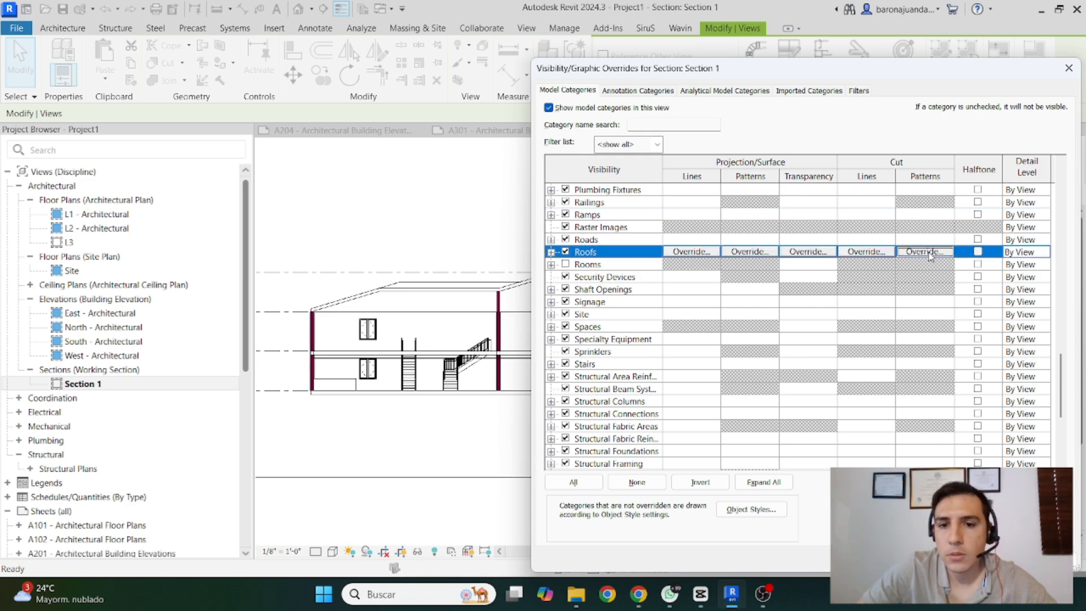
click(922, 378)
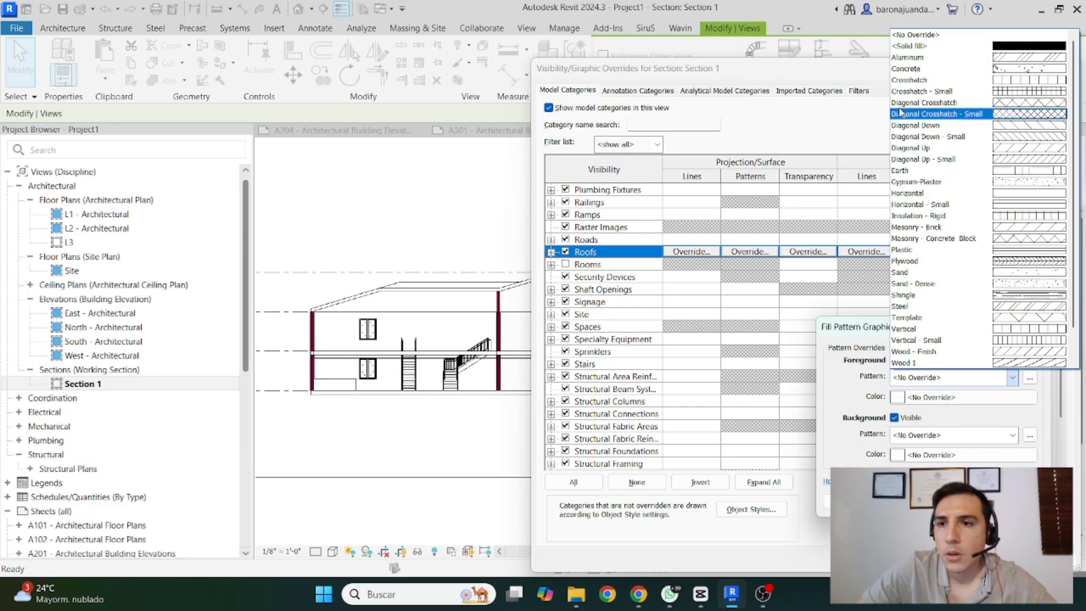
click(937, 114)
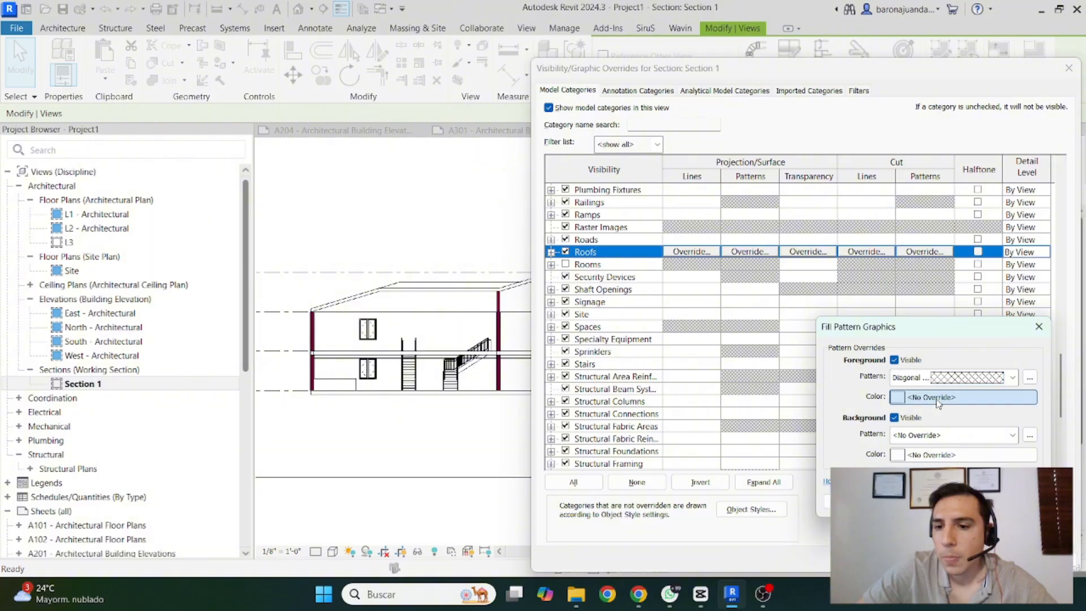
click(916, 397)
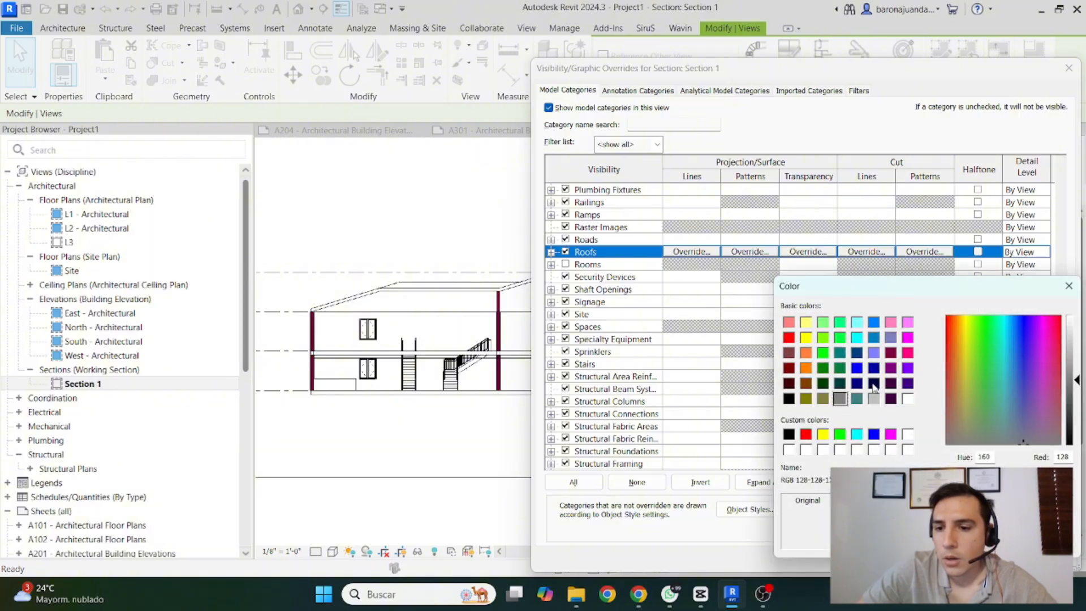
click(874, 383)
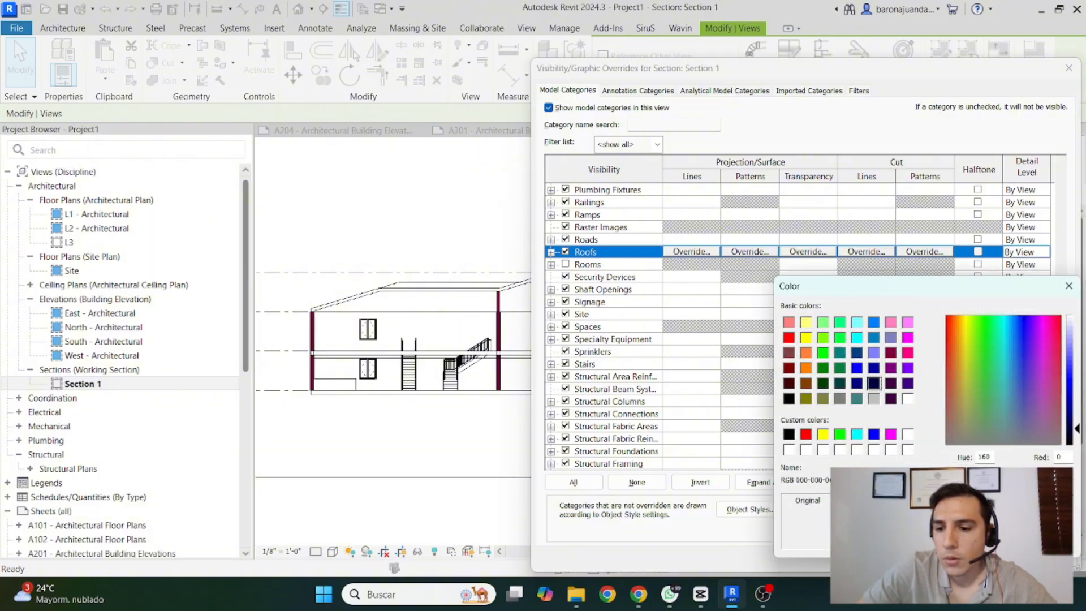
key(Return)
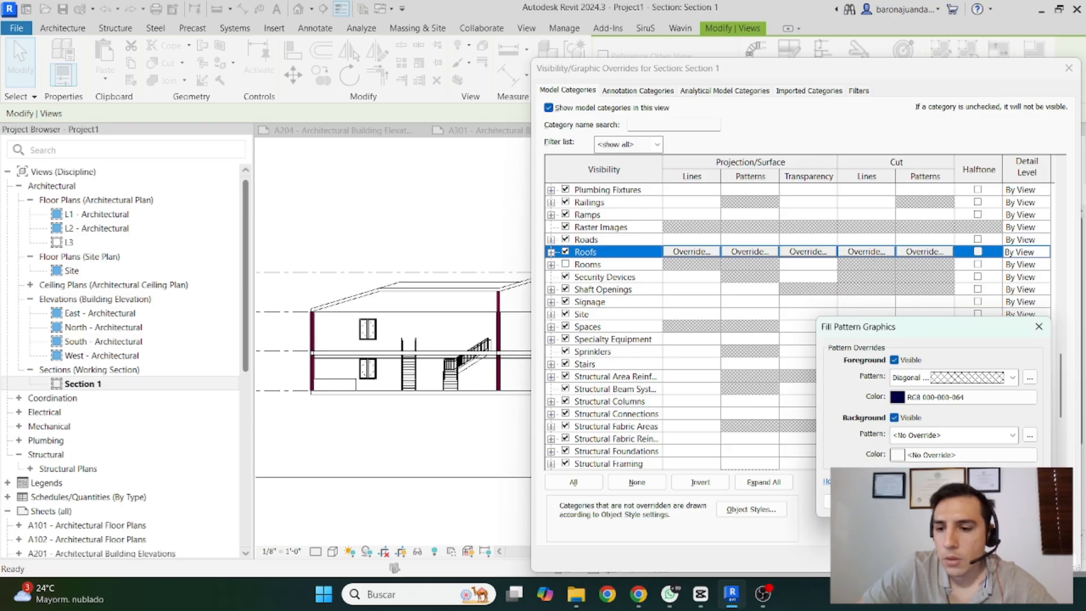
key(Return)
click(977, 558)
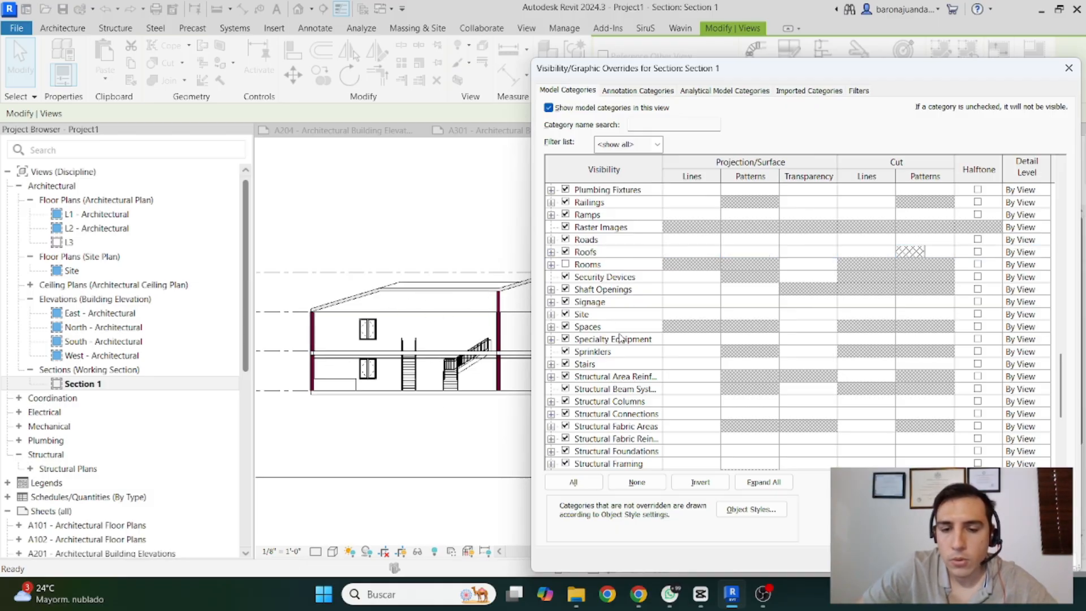
Override the Floors category's cut pattern in Section 1 with a solid fill foreground in grey RGB 128-128-128 and apply it
click(608, 365)
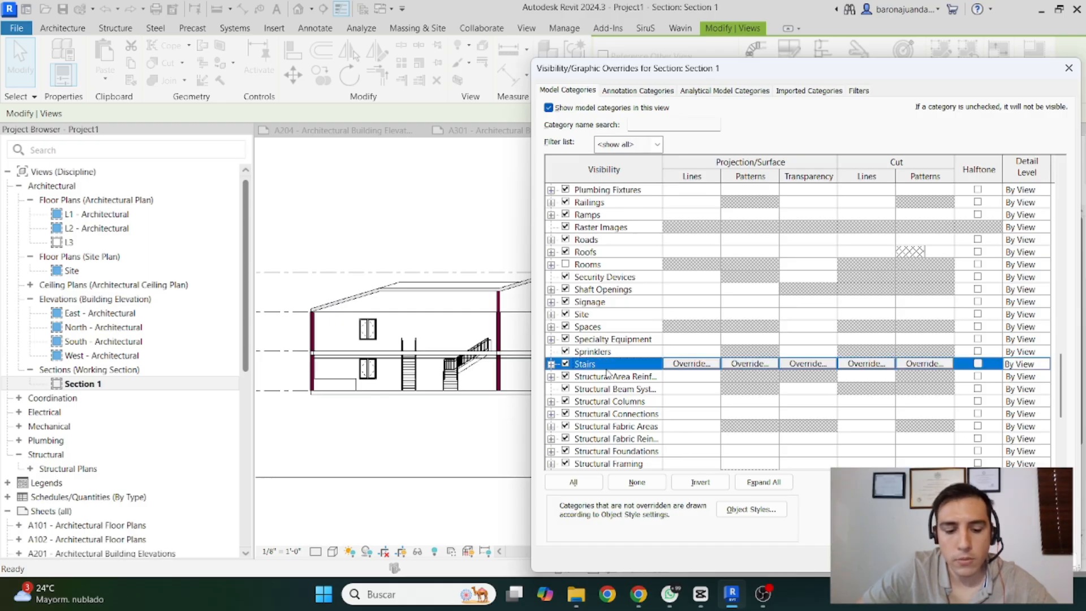
key(f)
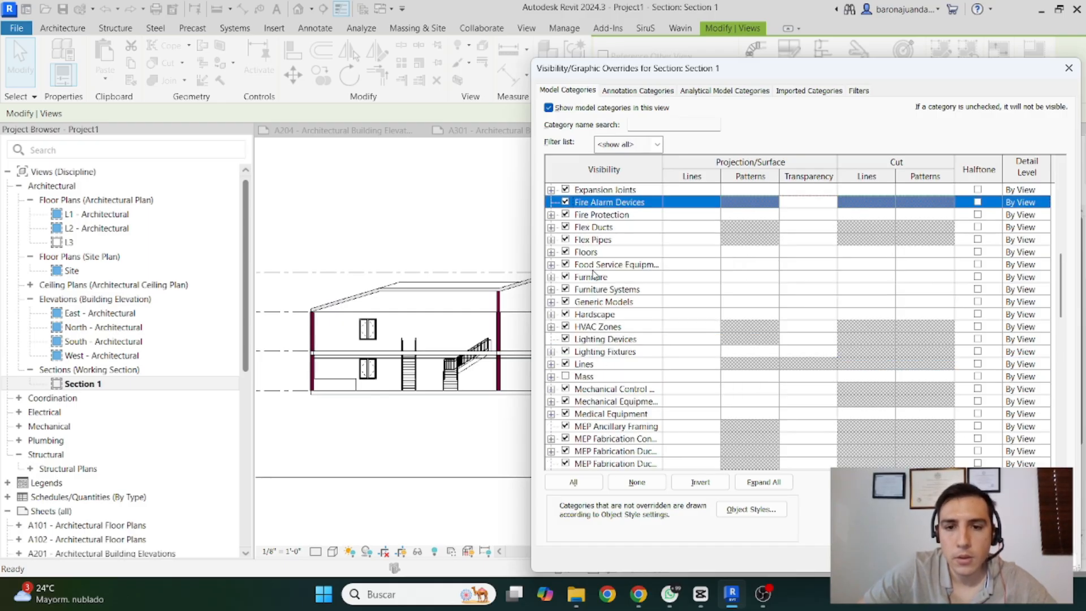
click(907, 256)
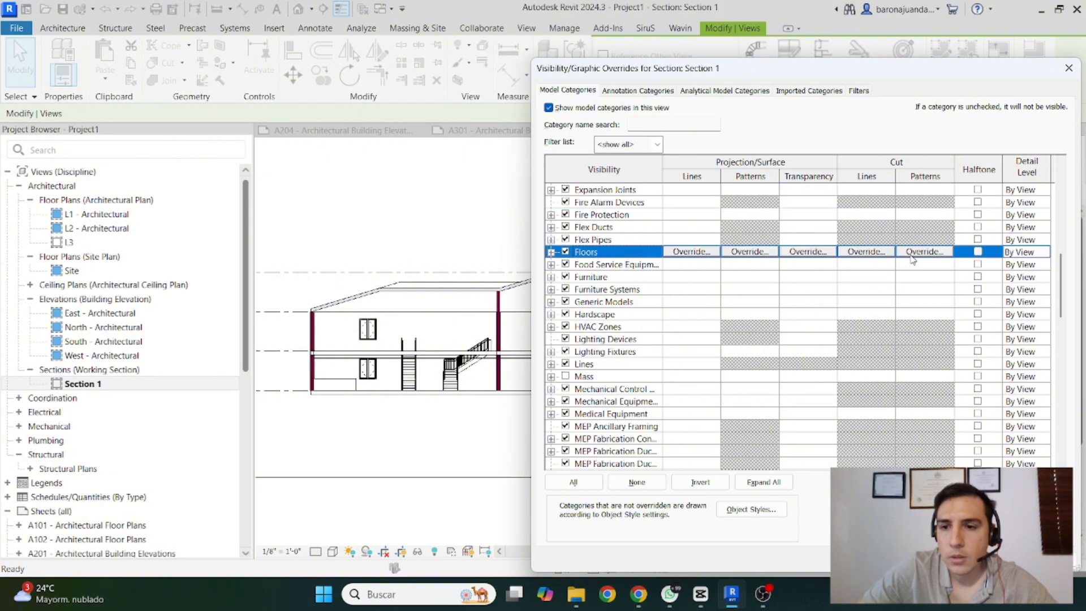
click(921, 252)
click(931, 382)
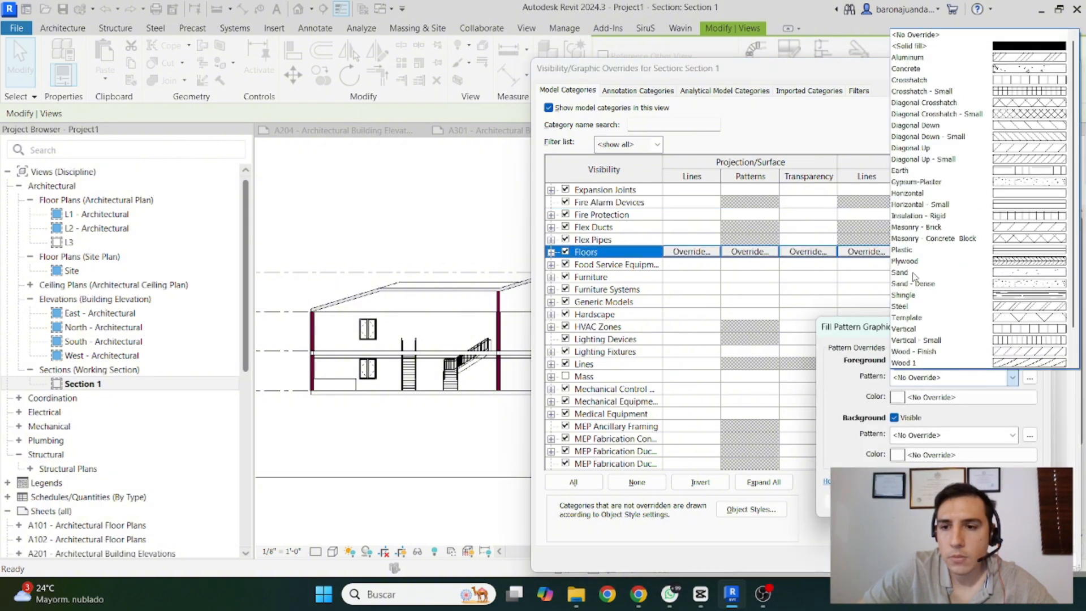
click(936, 57)
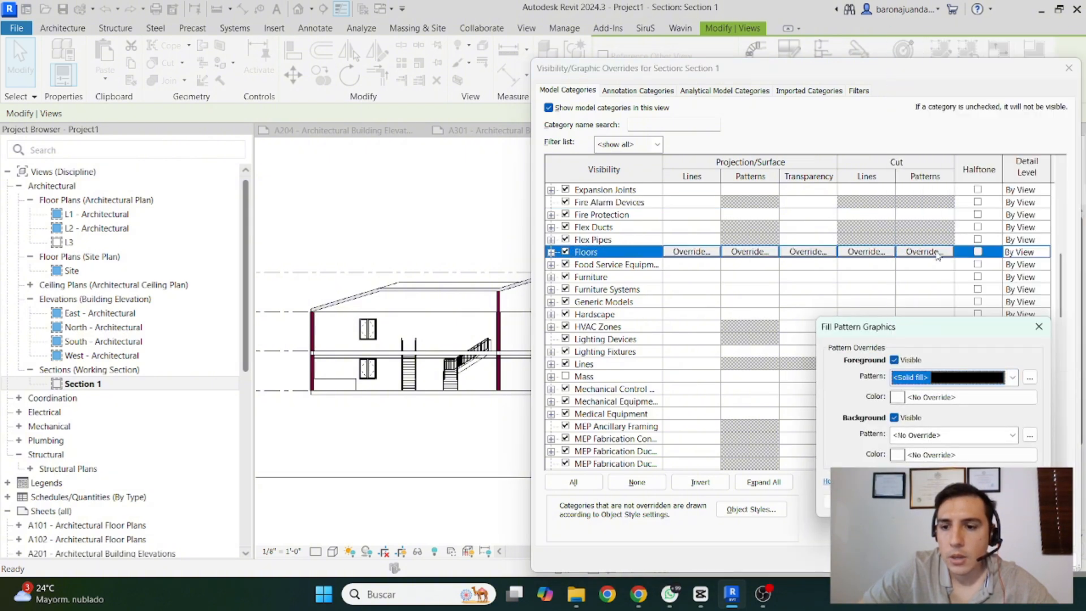
click(928, 398)
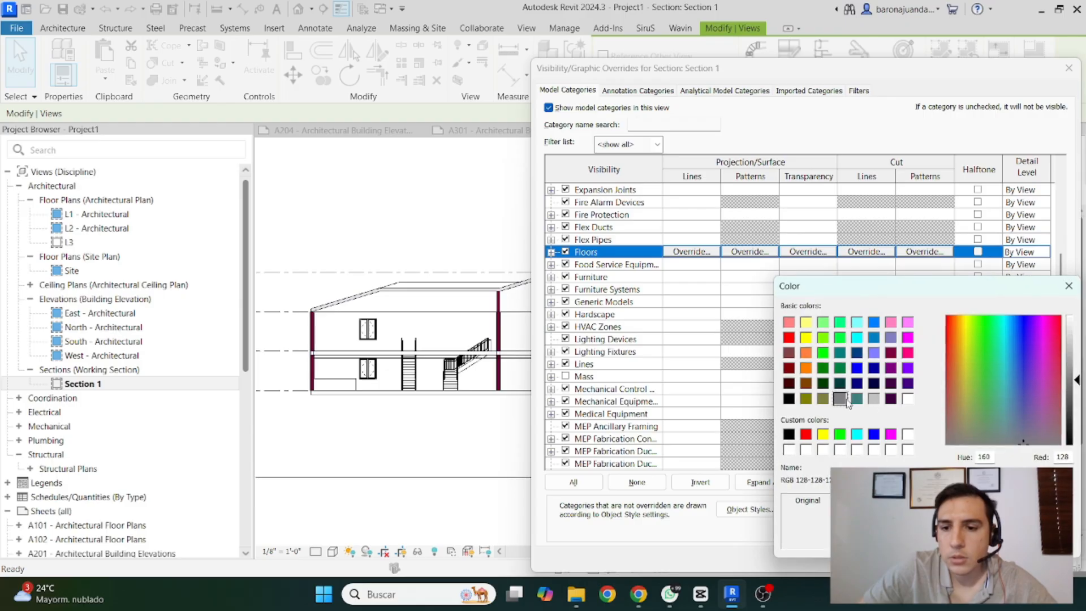
click(979, 540)
click(954, 520)
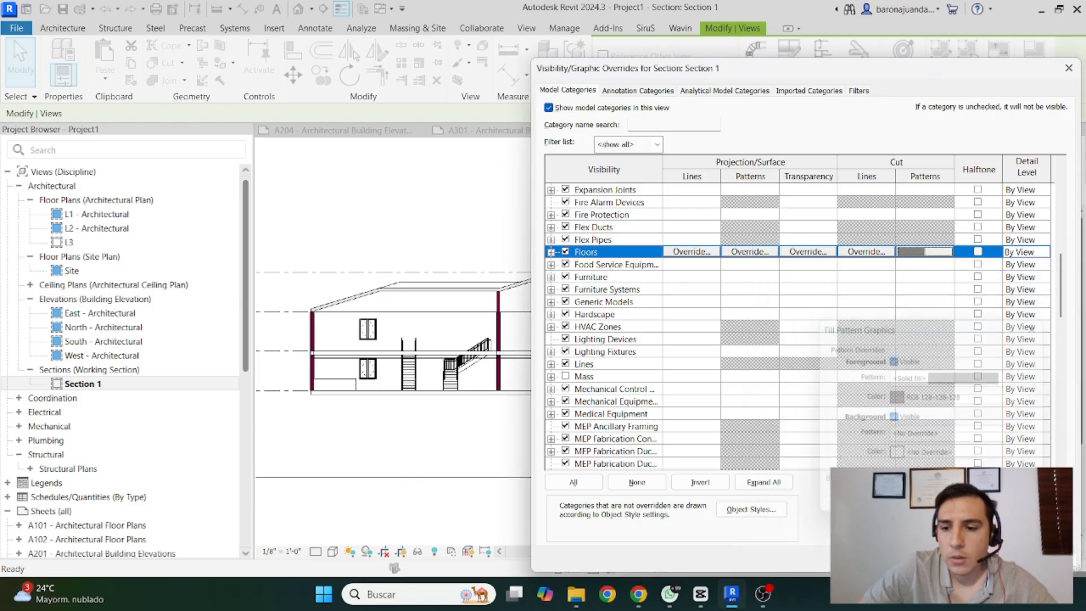
click(985, 557)
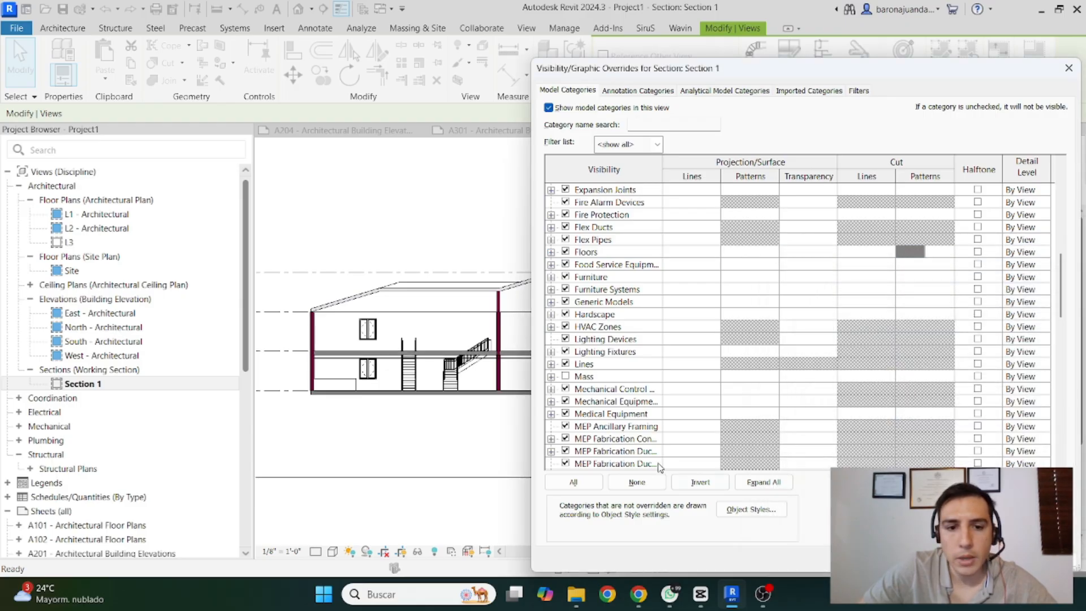
Override the Ceilings category's cut pattern in Section 1 with a bright pink solid fill foreground and accept the graphic overrides
click(626, 290)
key(c)
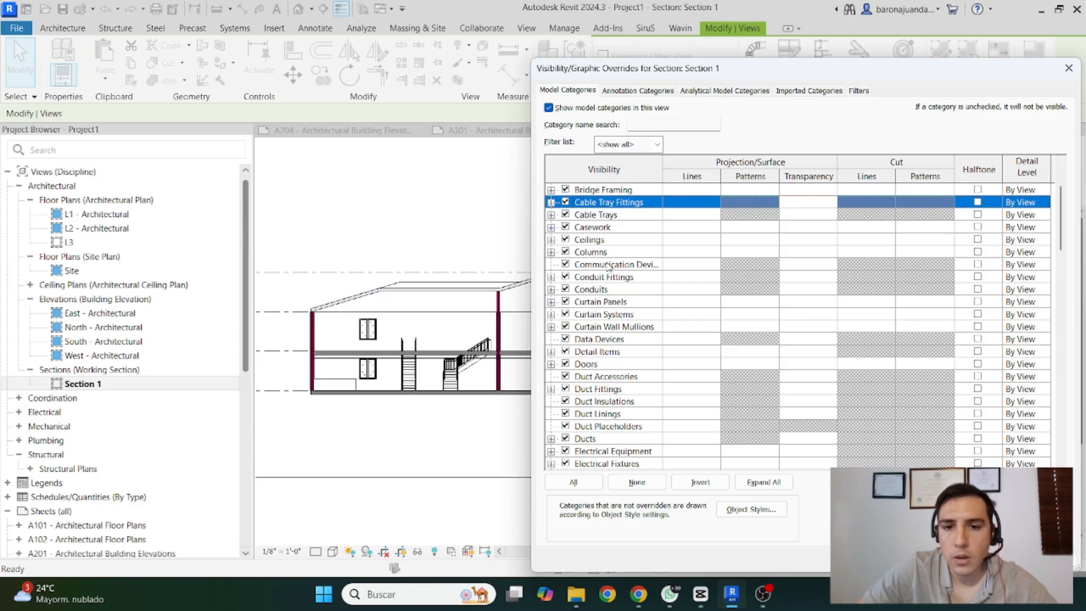
click(910, 244)
click(916, 239)
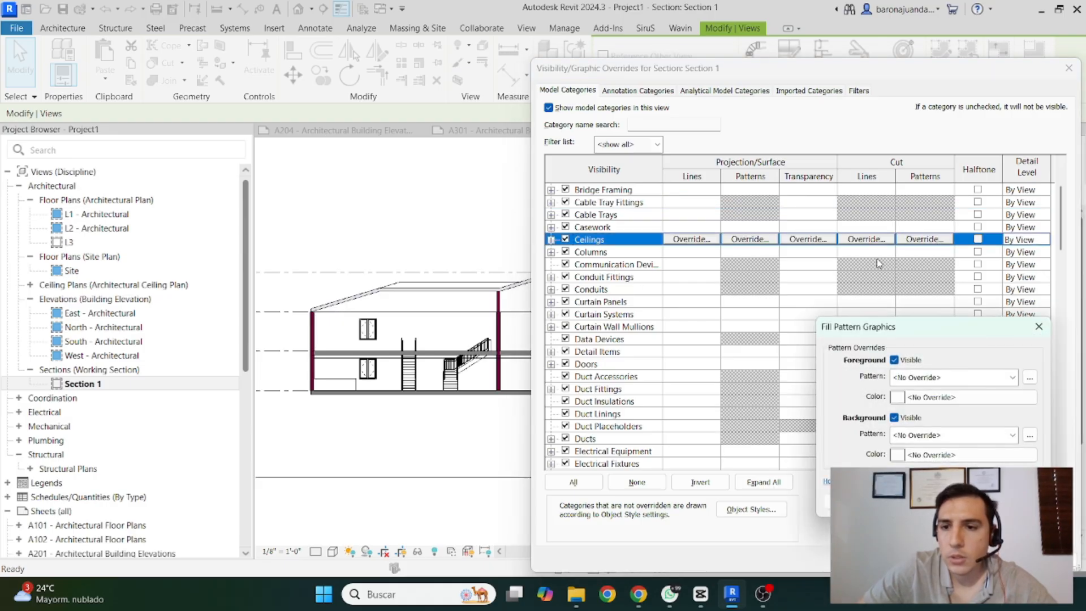
click(941, 378)
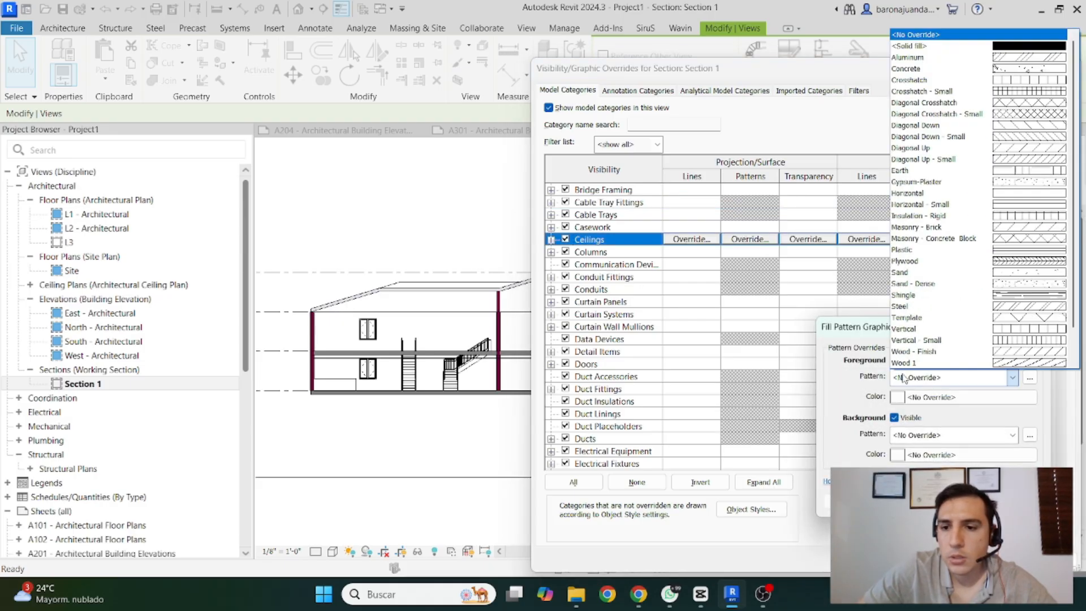
click(919, 46)
click(957, 400)
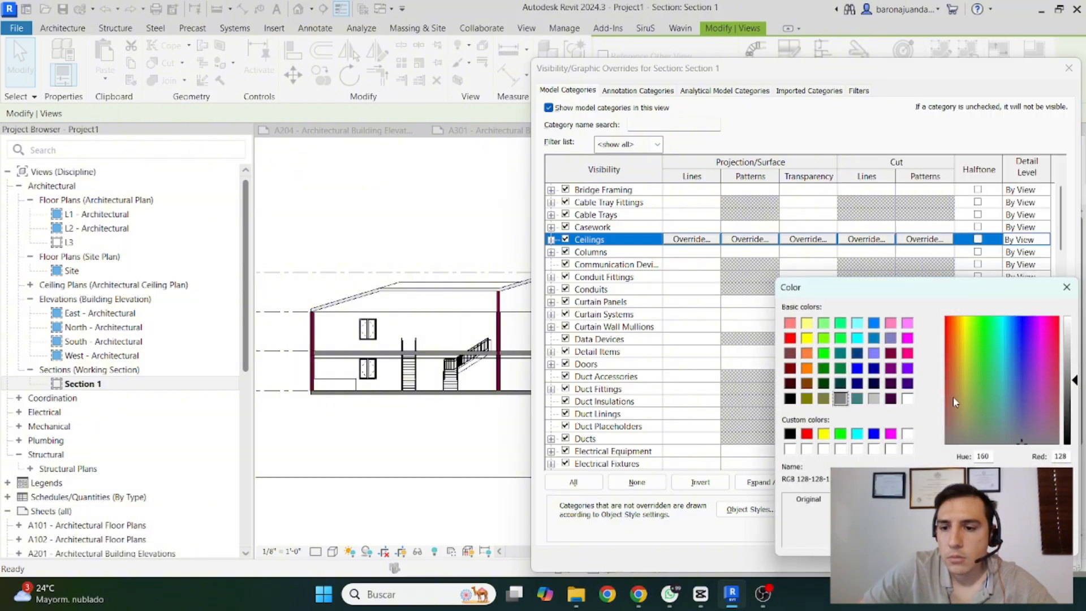
click(907, 352)
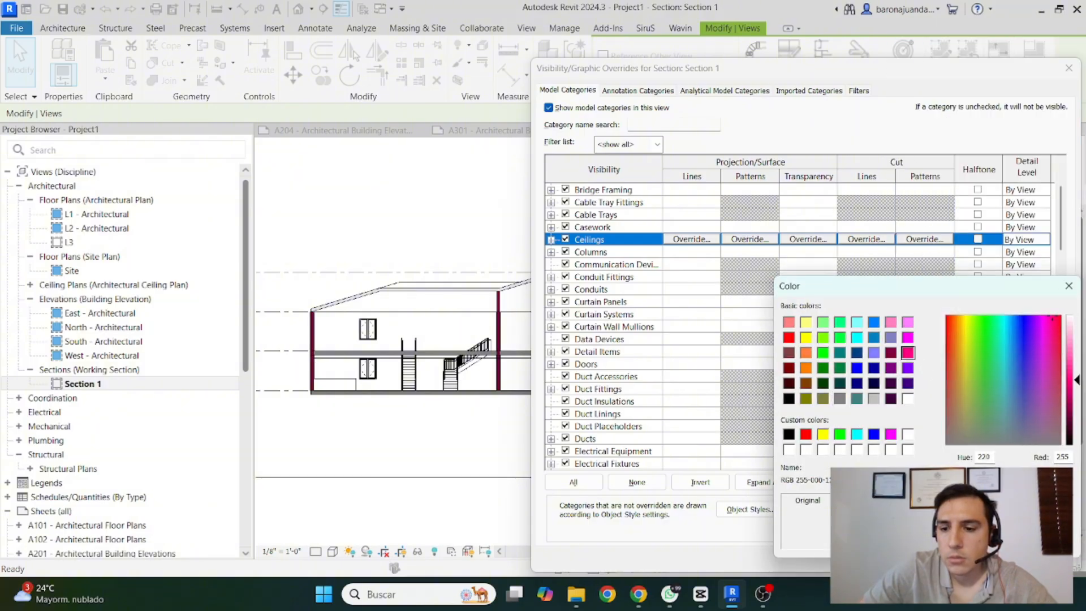
click(972, 542)
click(957, 538)
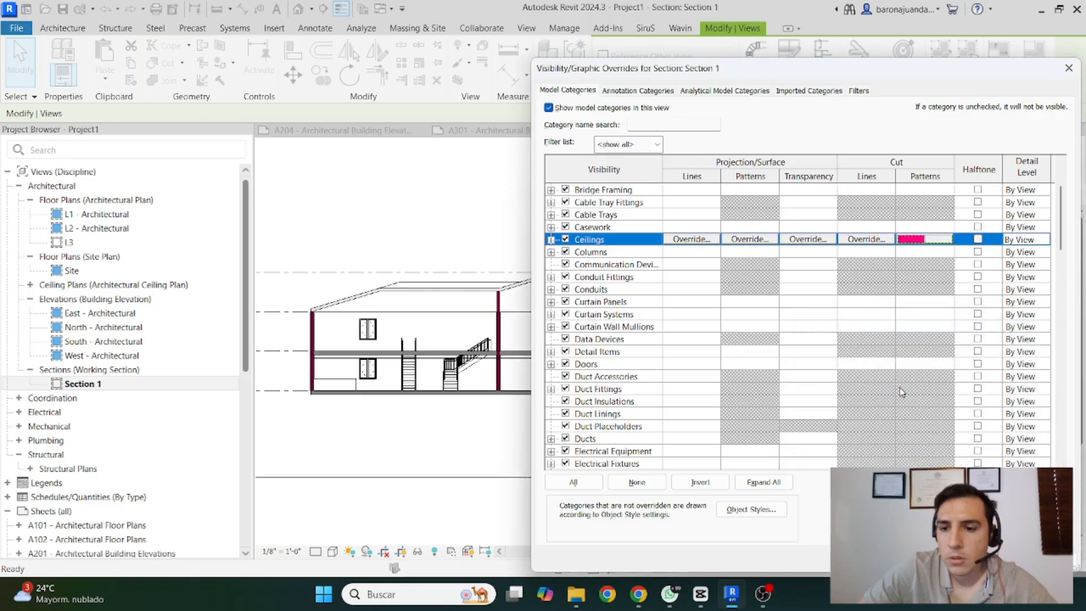
click(873, 558)
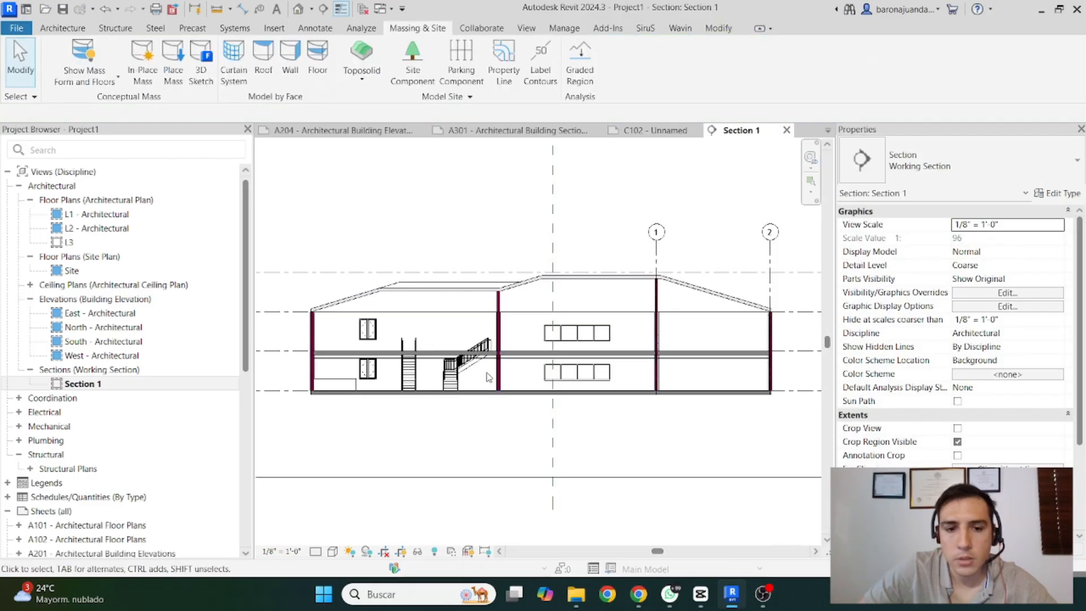
Examine the cut fills of the roof, walls, floors and ceiling along the building in Section 1
scroll(379, 366, up, 3)
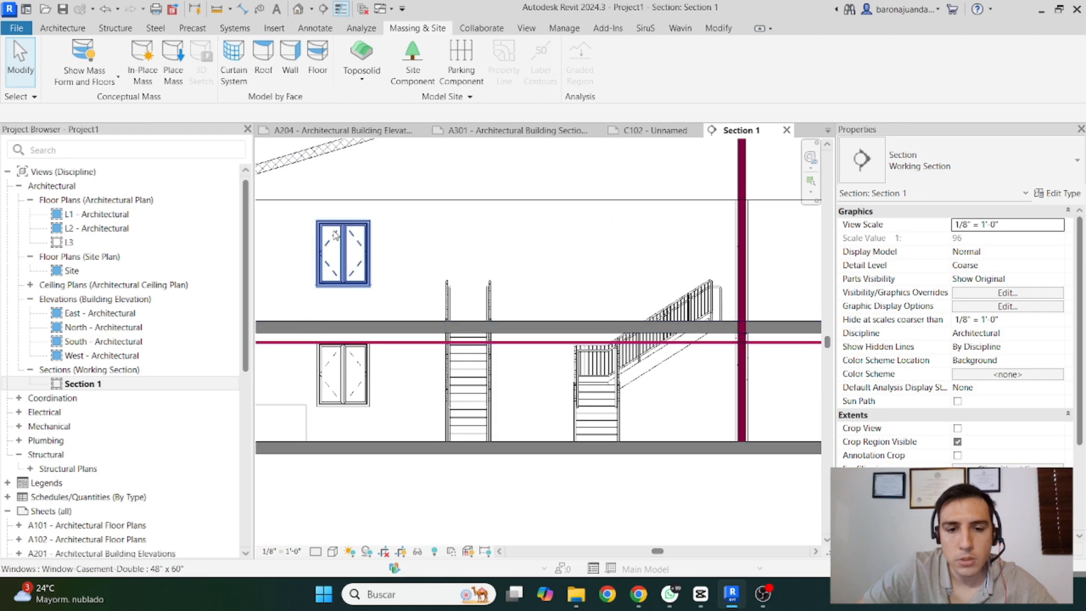
scroll(337, 236, down, 3)
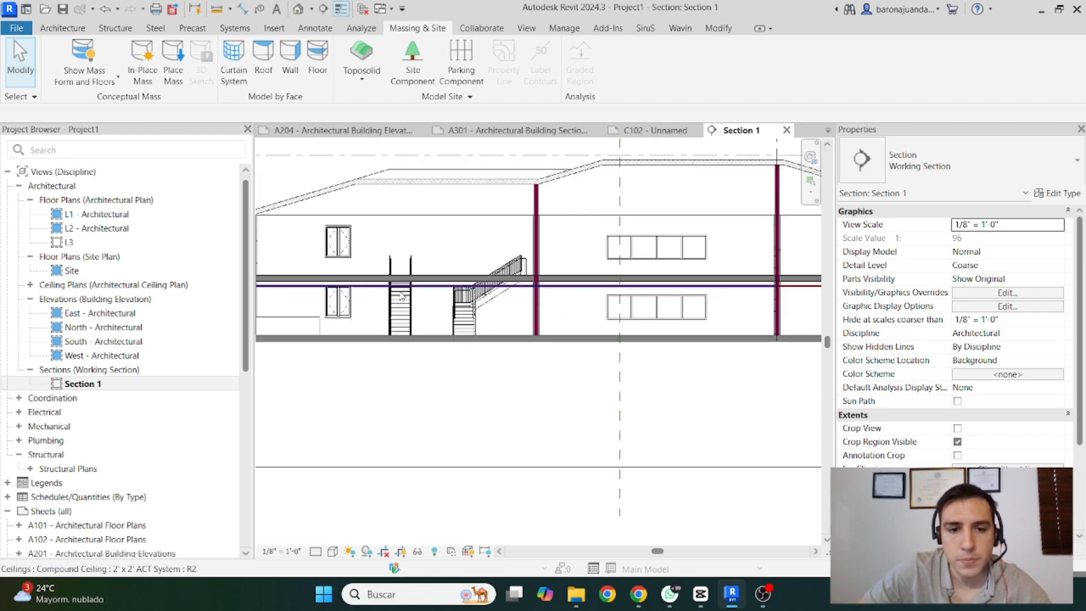
scroll(403, 299, down, 3)
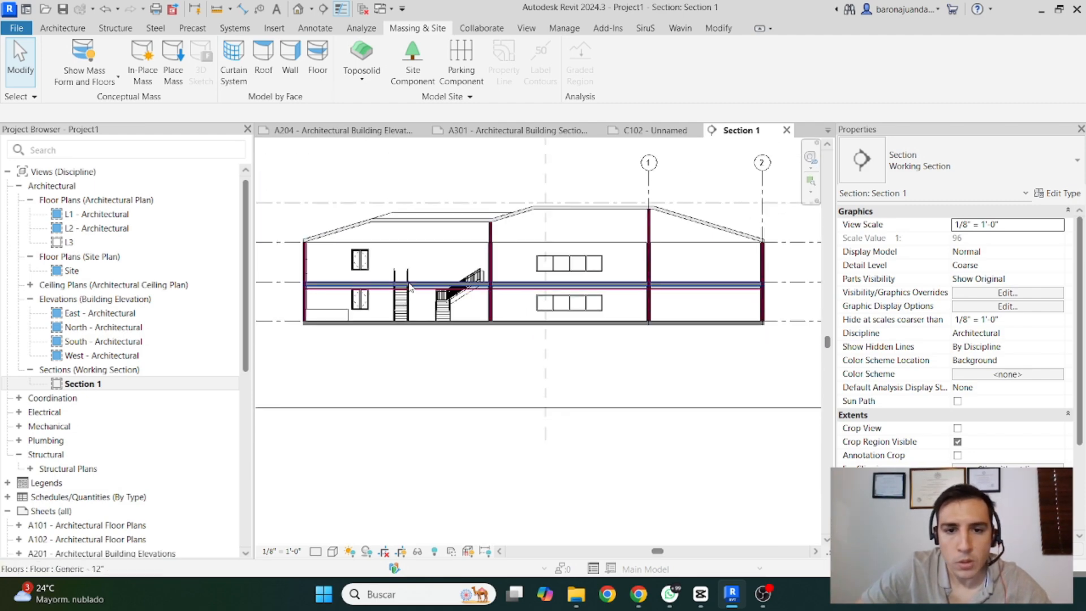
scroll(689, 238, up, 4)
scroll(690, 238, down, 2)
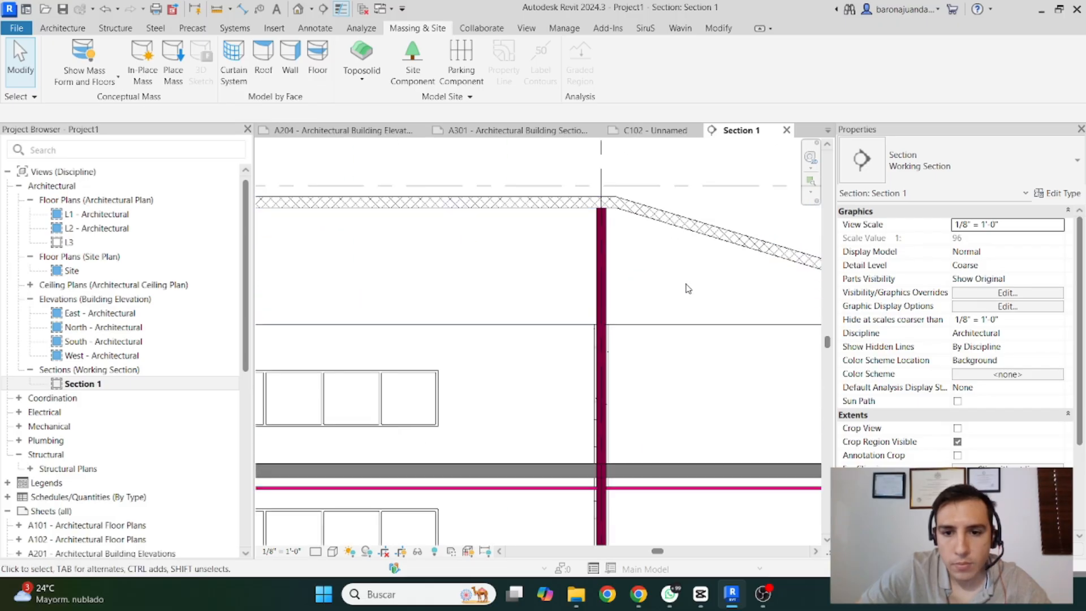
scroll(703, 234, down, 3)
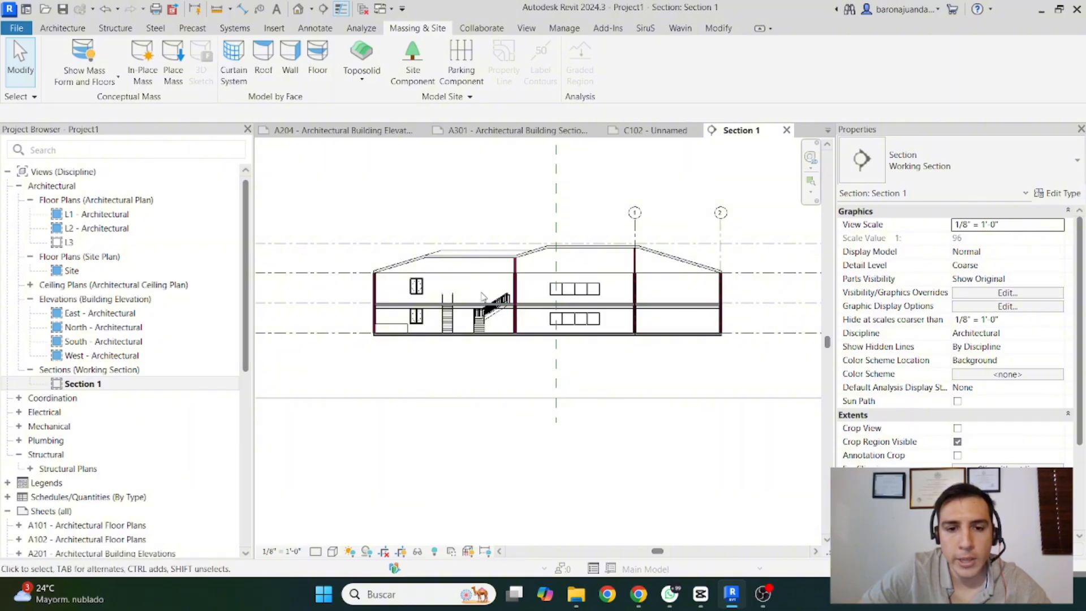
scroll(469, 300, up, 3)
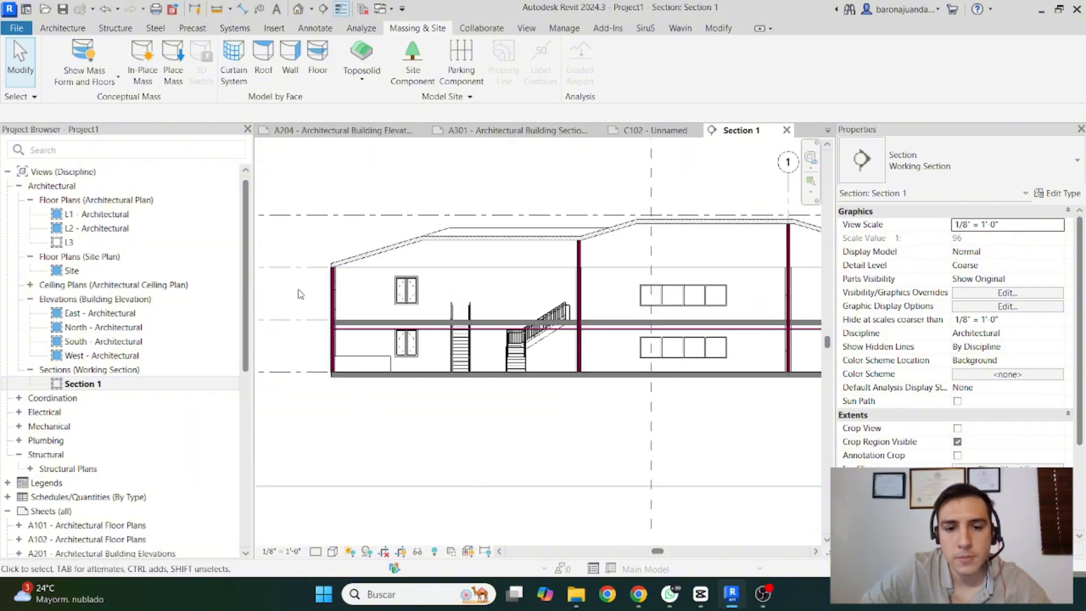
scroll(300, 306, down, 2)
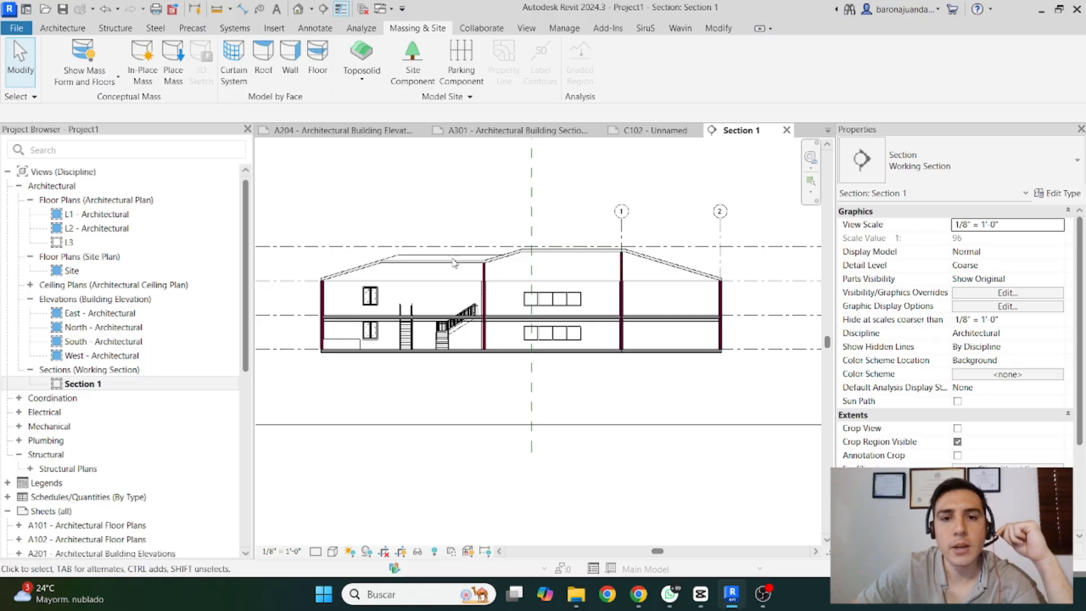
Create a view template named SECTIONS from the current Section 1 view and accept its properties
click(527, 29)
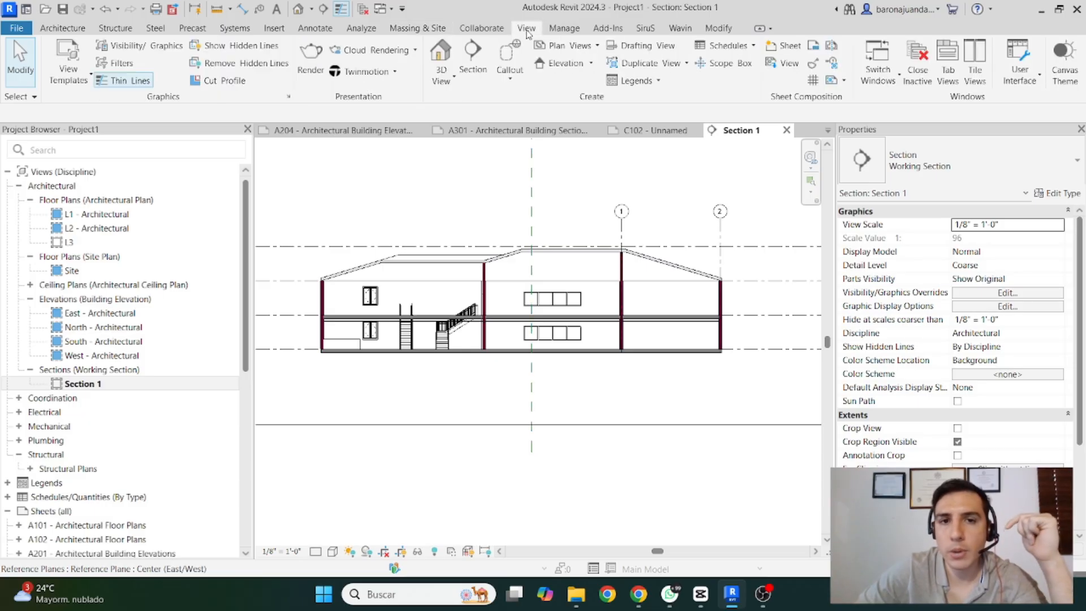
click(72, 83)
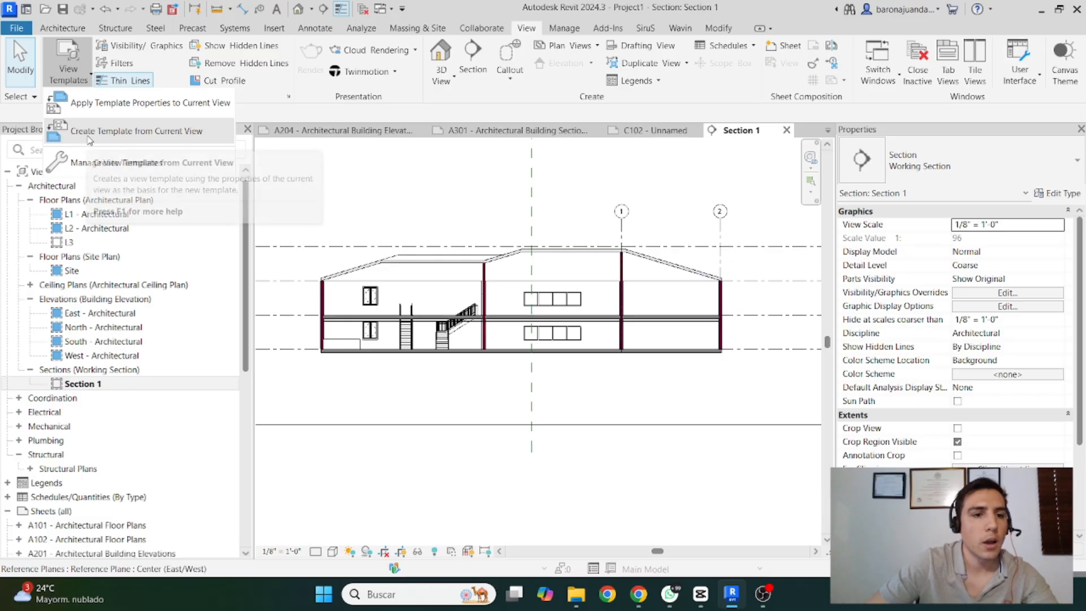
click(169, 133)
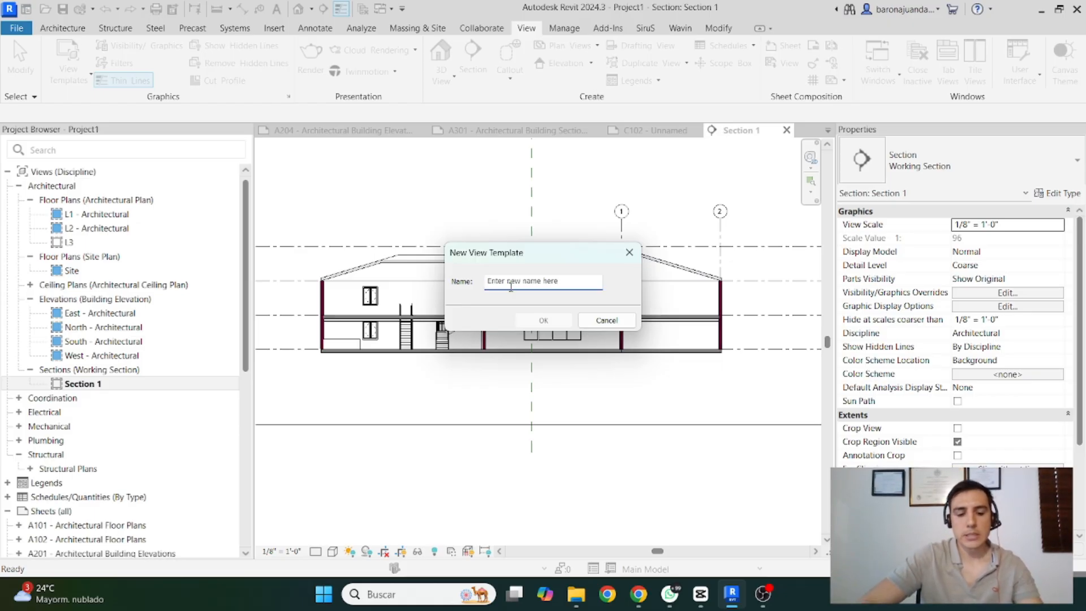
text(SECTIONS)
key(Return)
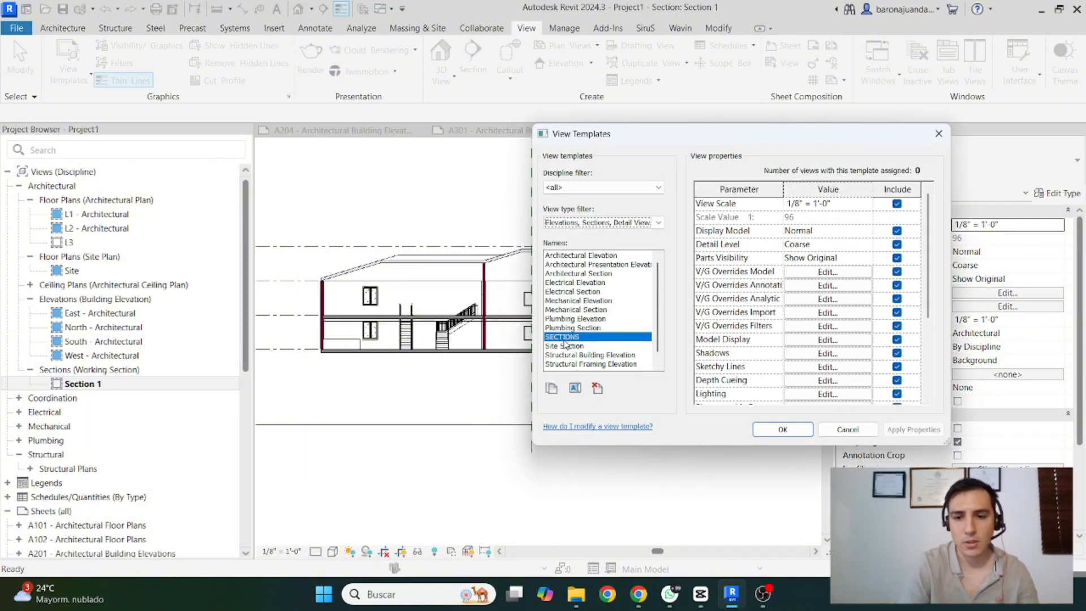
click(783, 430)
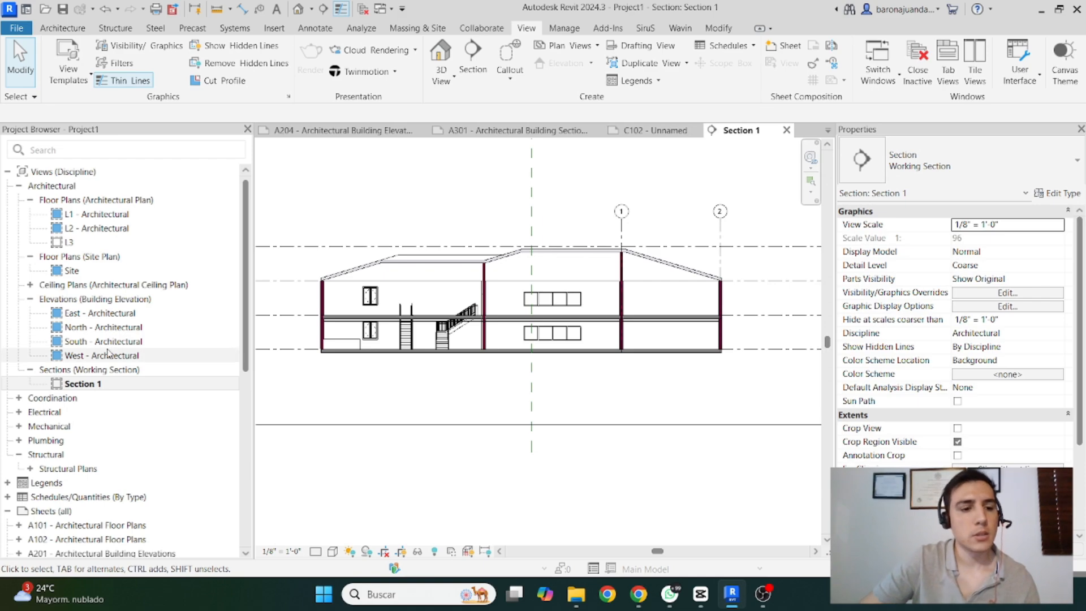
Draw a vertical building section across the whole L1 - Architectural plan just before grid 1, with its view depth reaching past the east wall
double_click(100, 215)
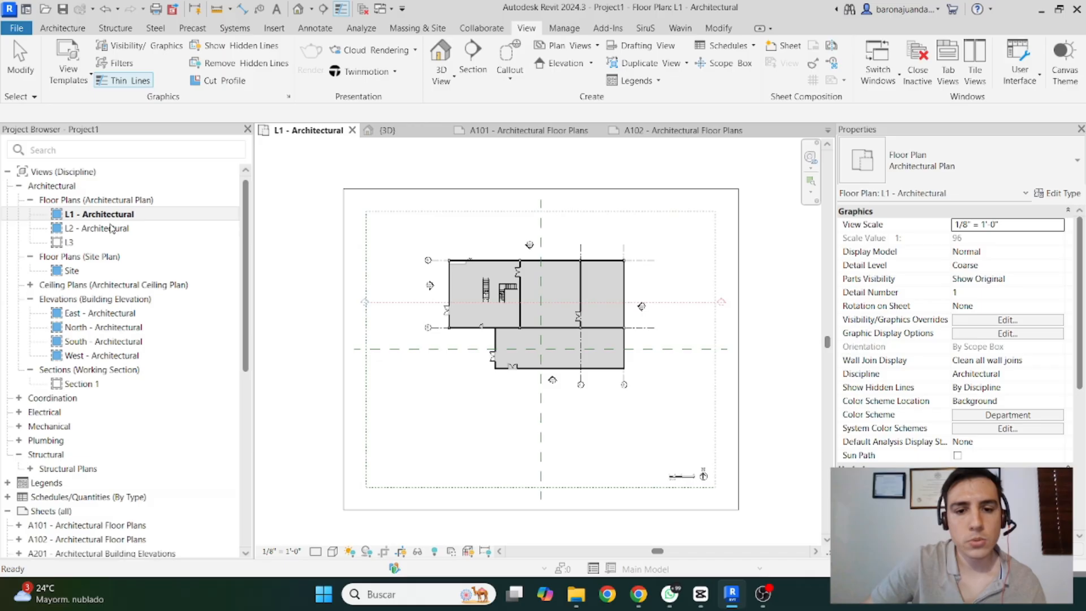
click(436, 304)
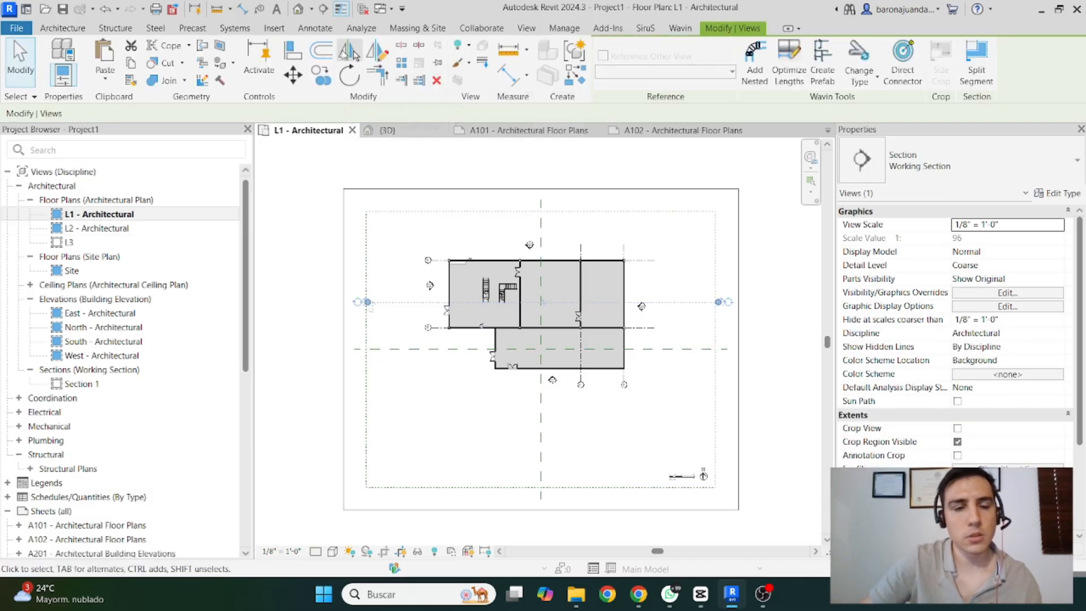
click(323, 9)
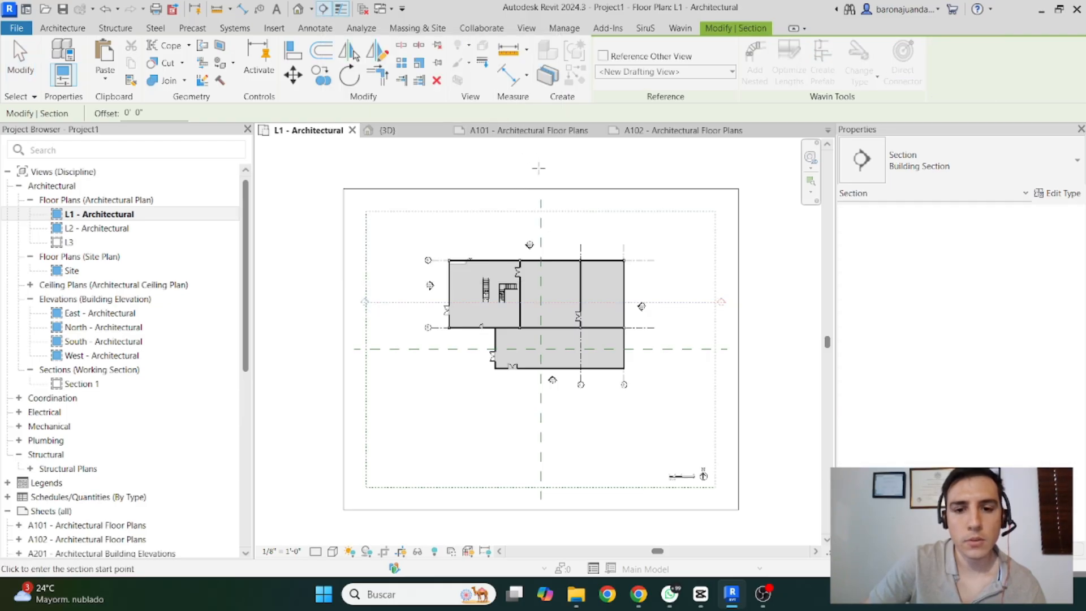
scroll(531, 339, up, 3)
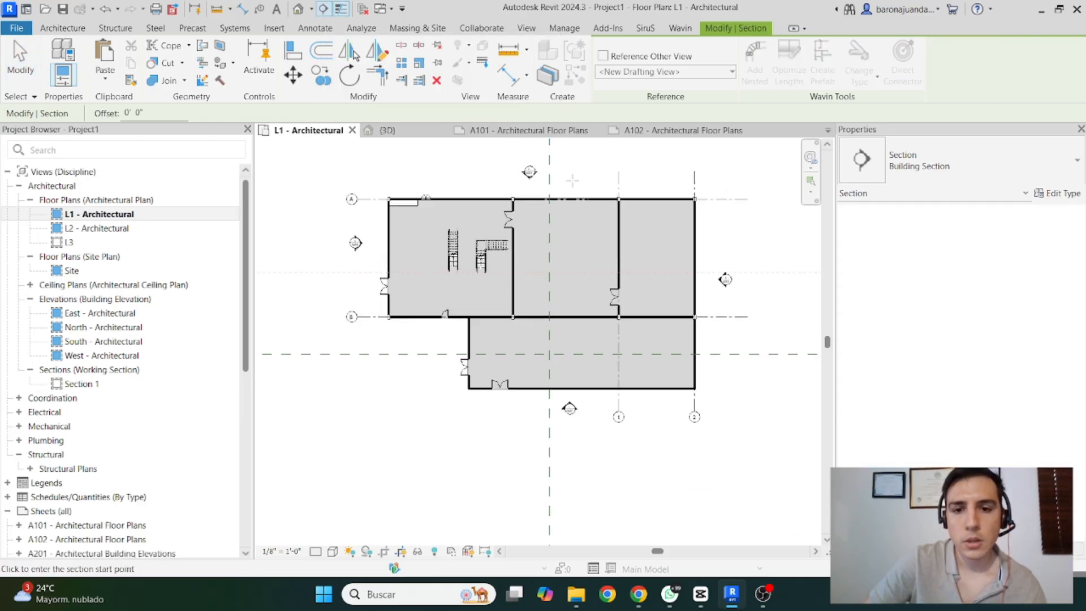
click(578, 154)
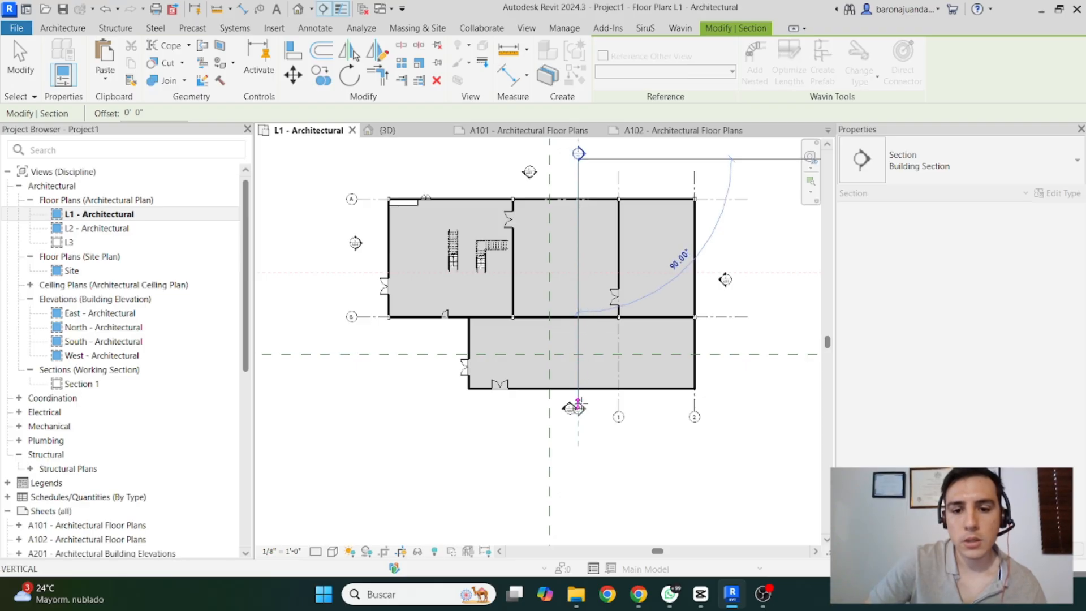
click(578, 406)
key(Escape)
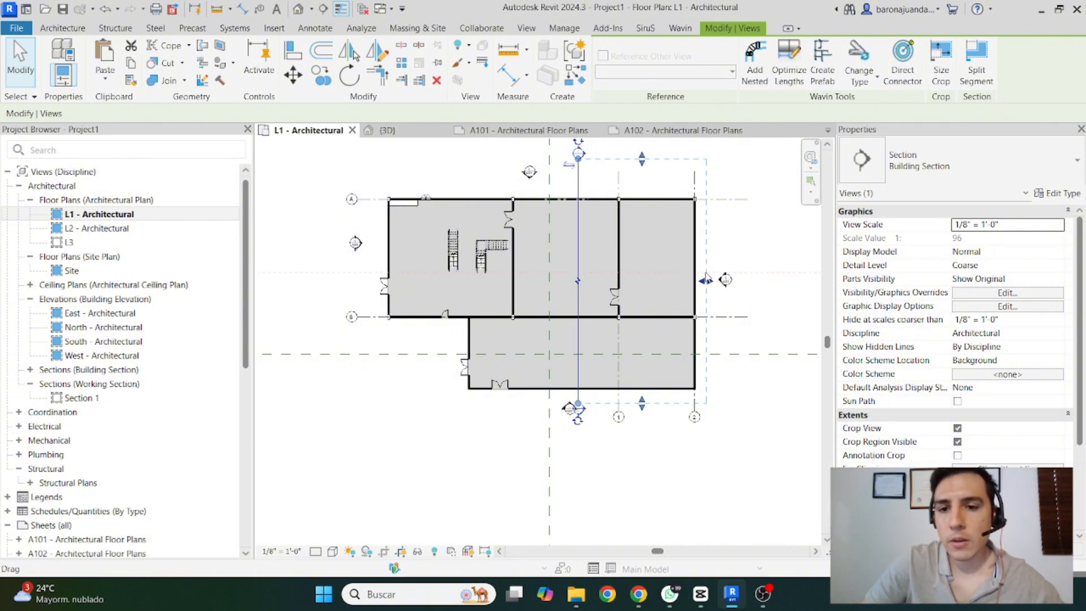
drag(705, 277, 711, 287)
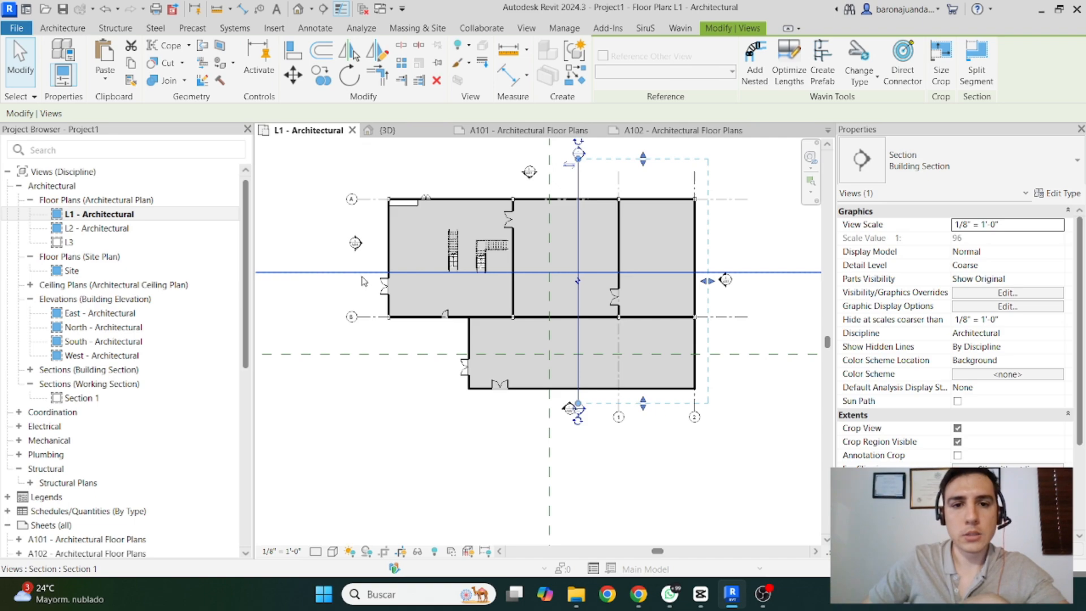
Open sheet A301 - Architectural Building Sections and place the Section 1 view in the upper half of the sheet
scroll(62, 339, down, 8)
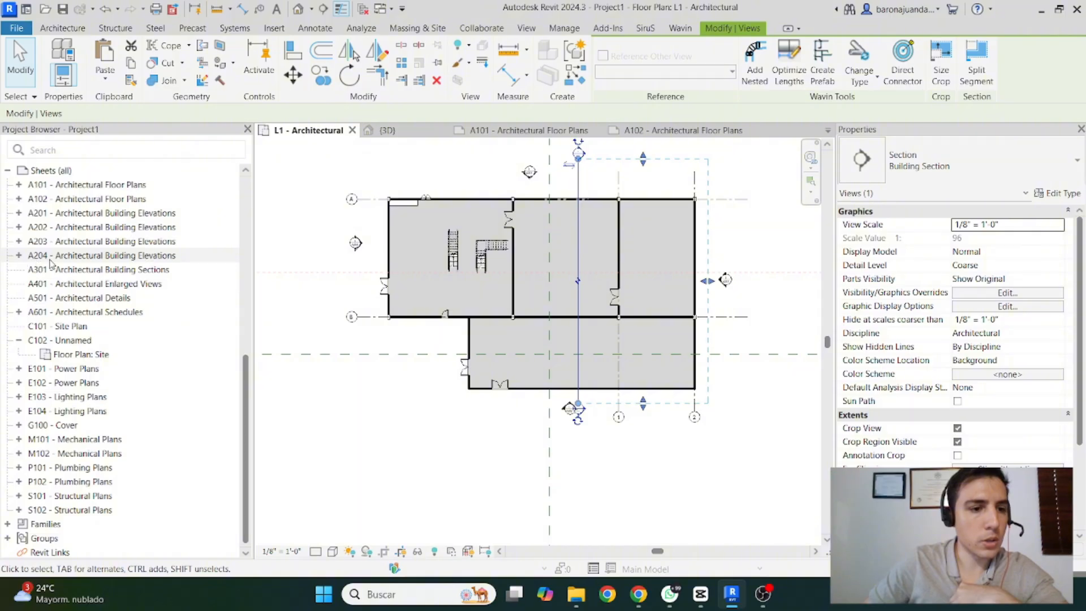
double_click(123, 272)
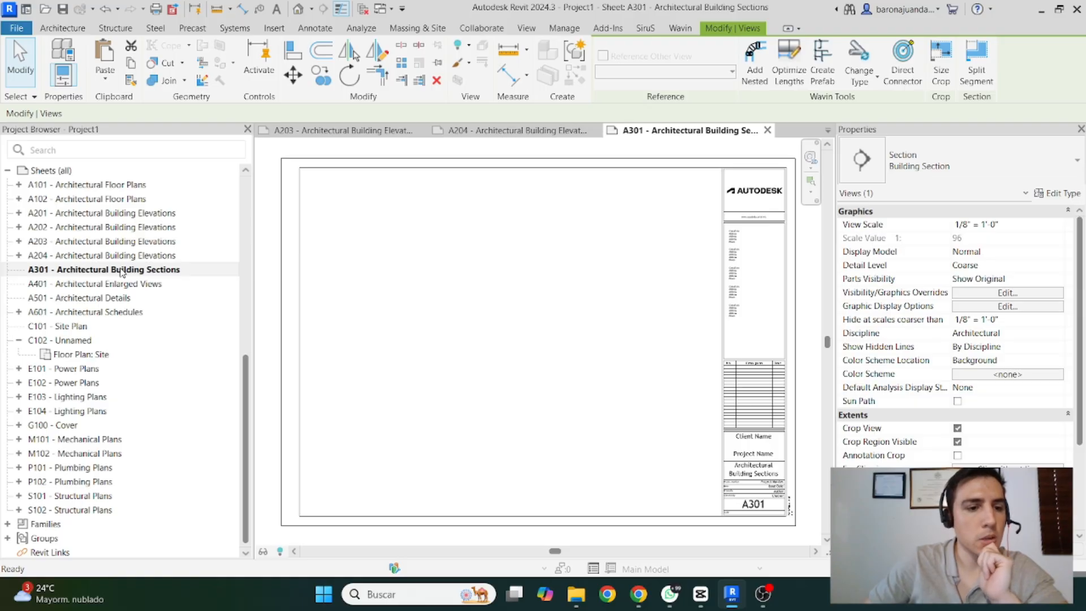
scroll(123, 274, up, 8)
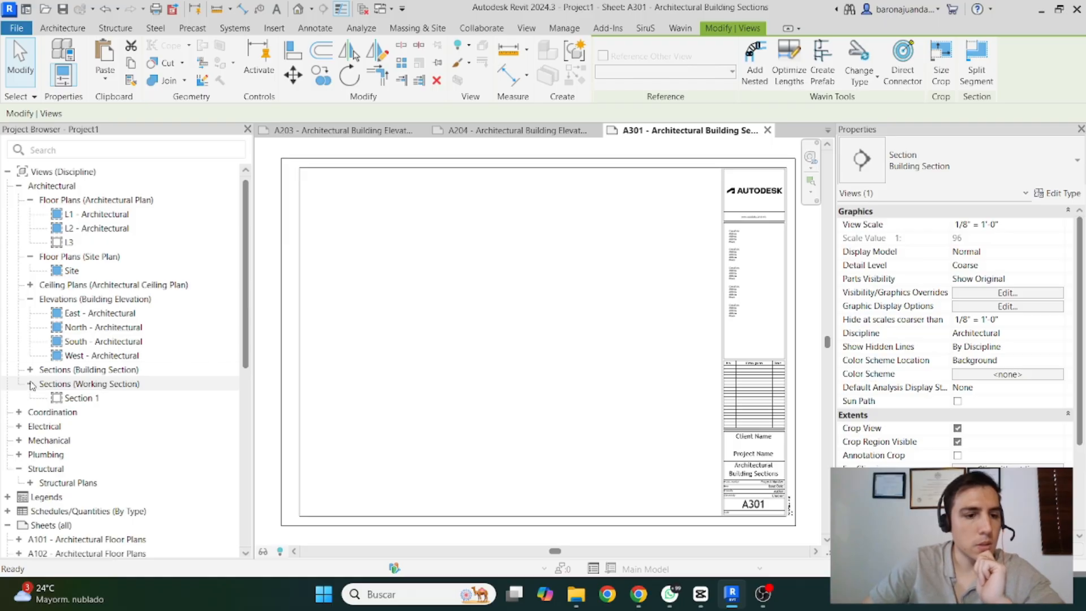
double_click(56, 370)
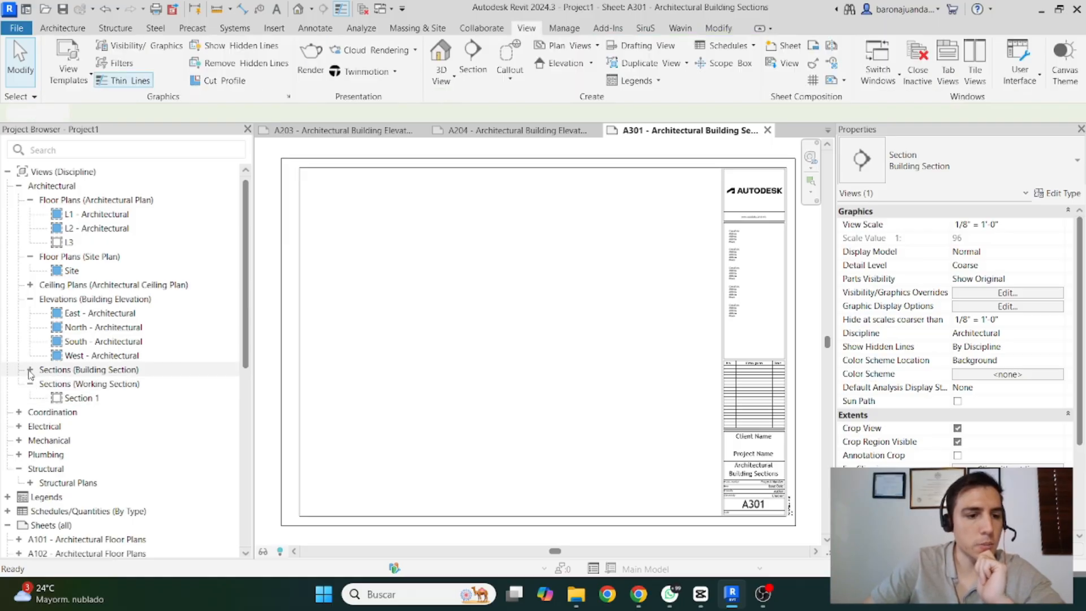
scroll(86, 283, down, 3)
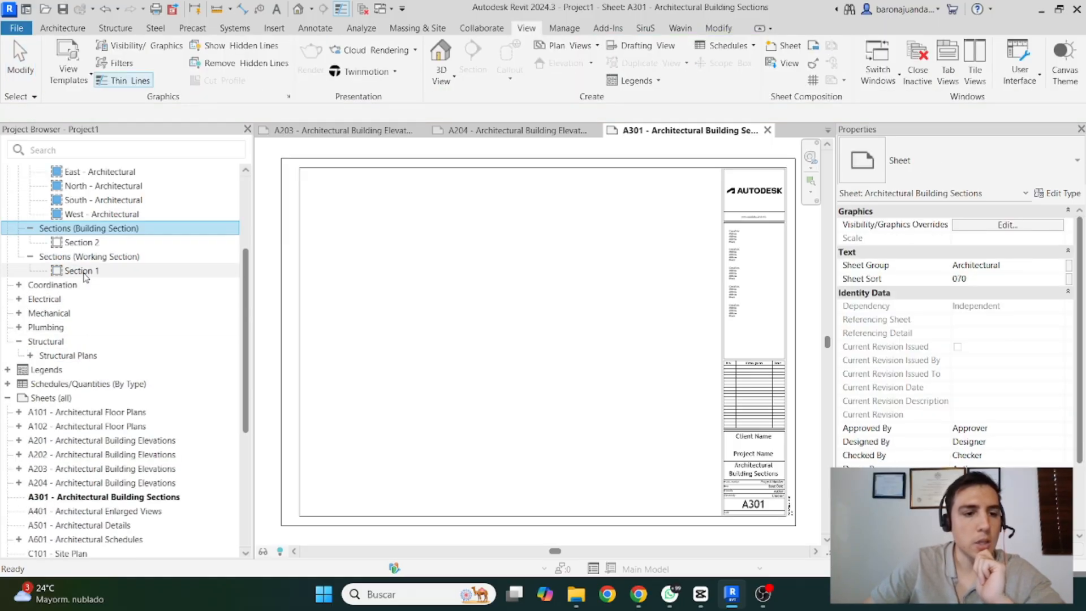
drag(79, 270, 478, 306)
click(514, 270)
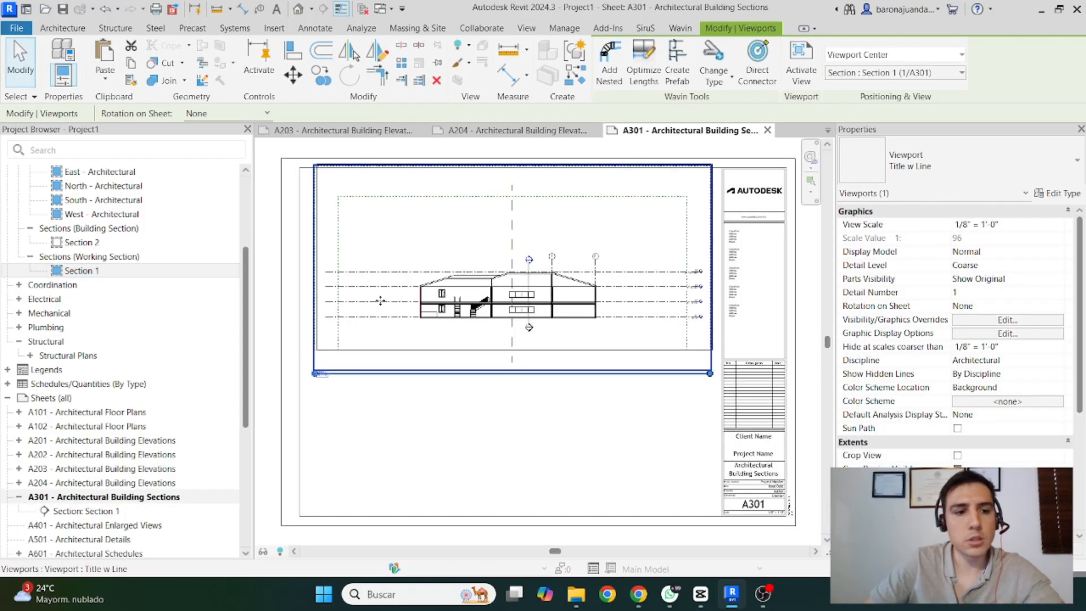
Place the Section 2 view on sheet A301 below the Section 1 viewport
click(61, 275)
drag(79, 242, 457, 315)
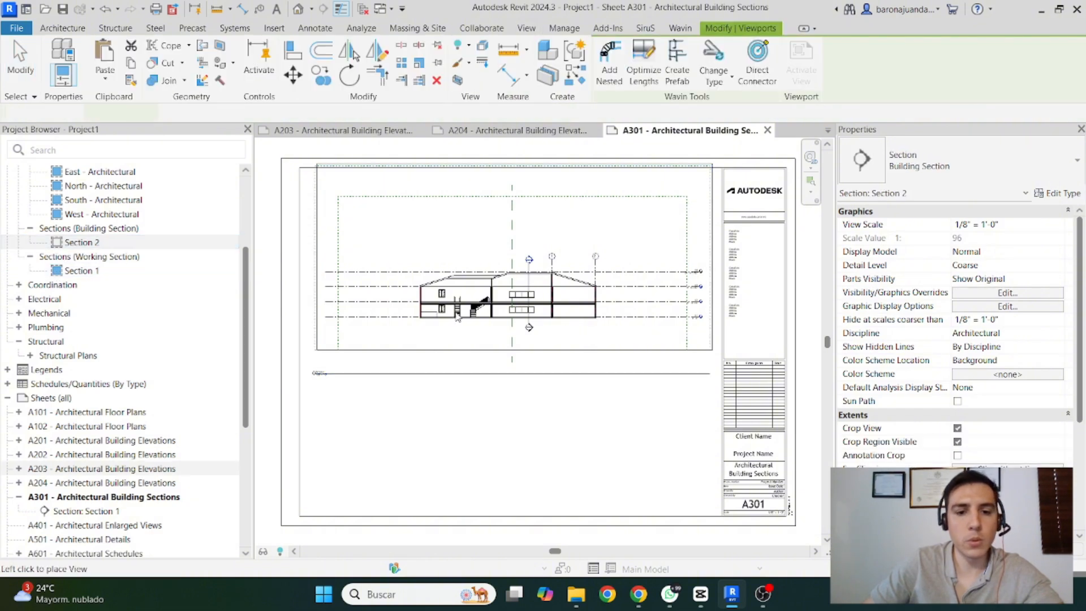
scroll(457, 315, down, 3)
click(490, 369)
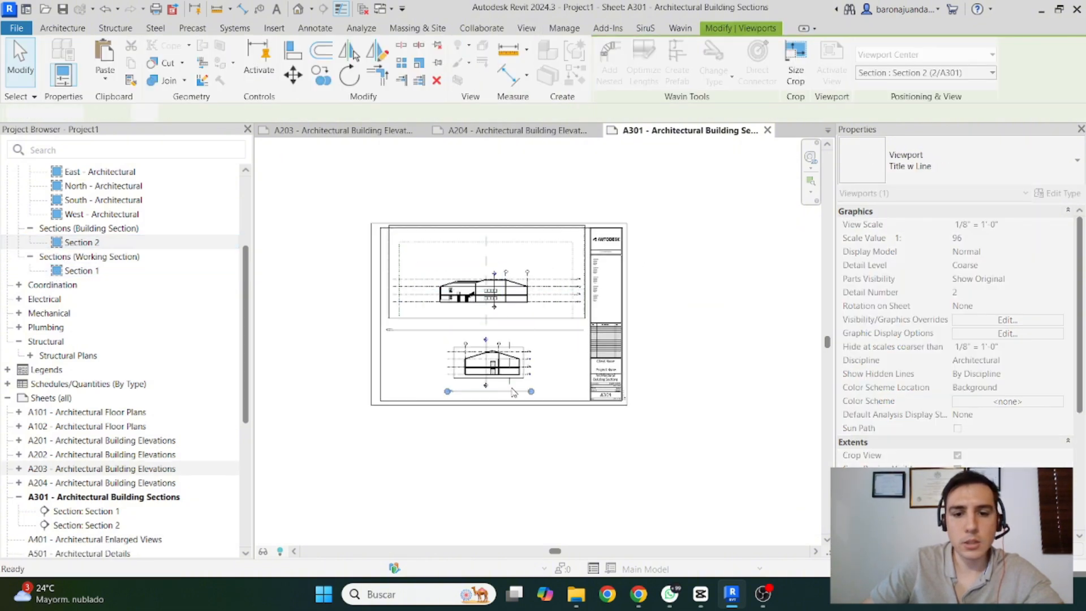
click(512, 390)
Activate the Section 2 viewport on sheet A301 and assign the SECTIONS view template to it
scroll(481, 376, up, 4)
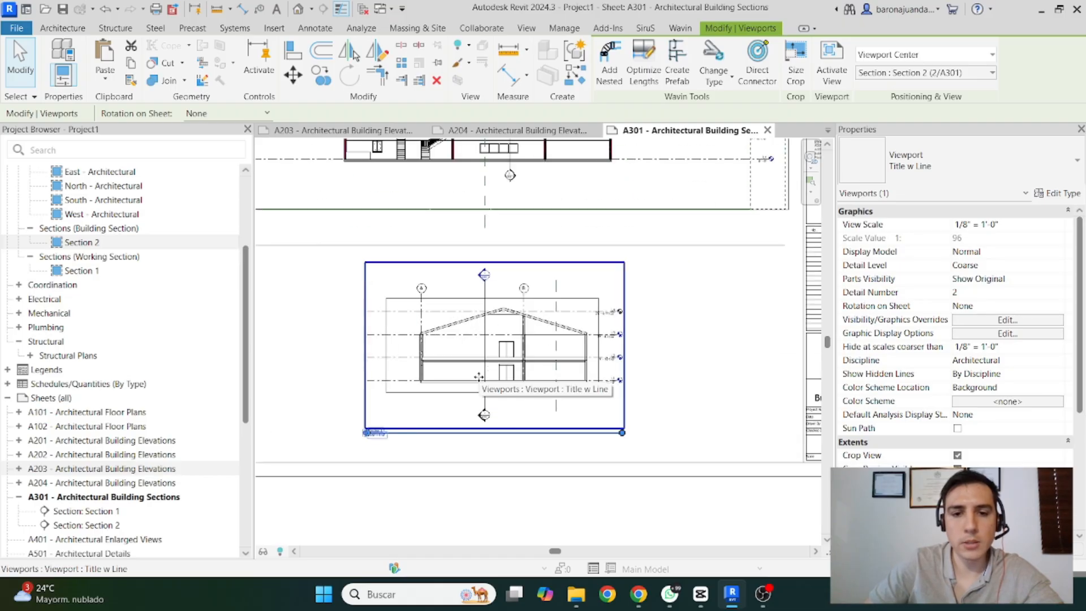
scroll(479, 376, down, 2)
scroll(490, 181, up, 5)
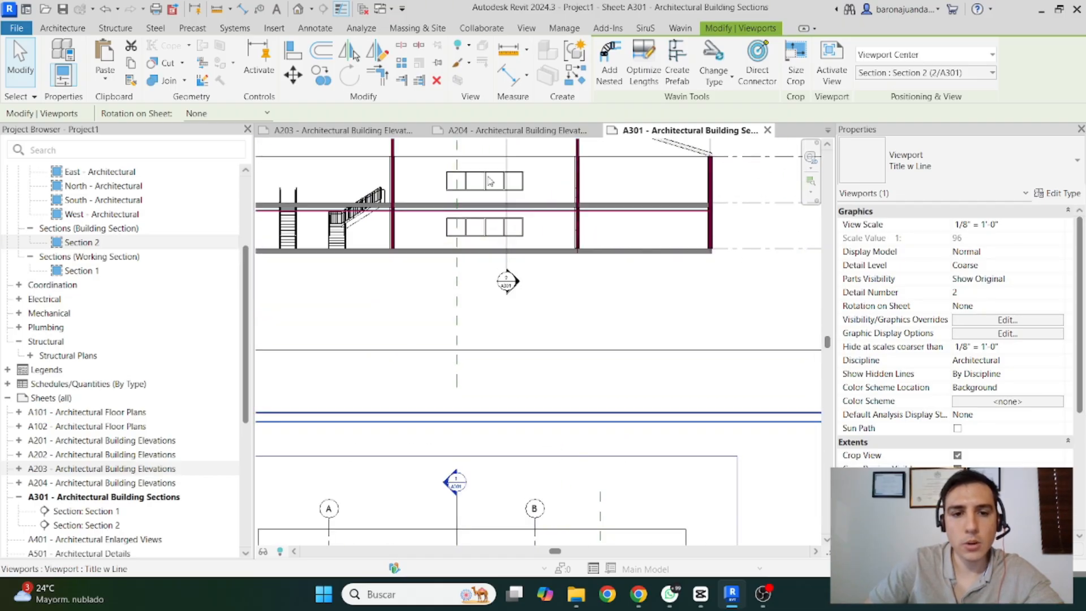
scroll(512, 177, down, 3)
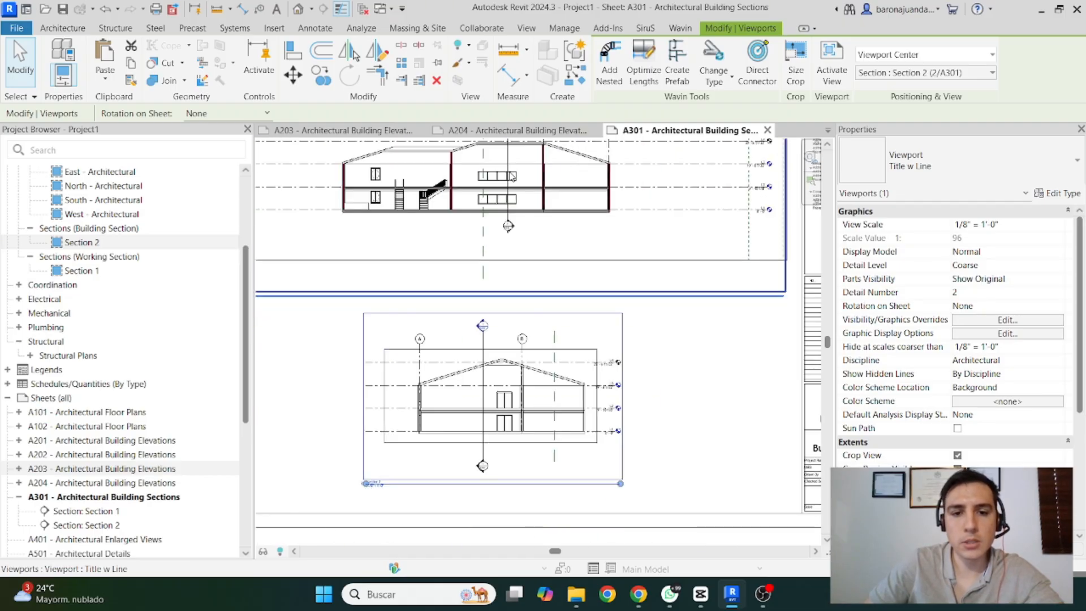
double_click(534, 386)
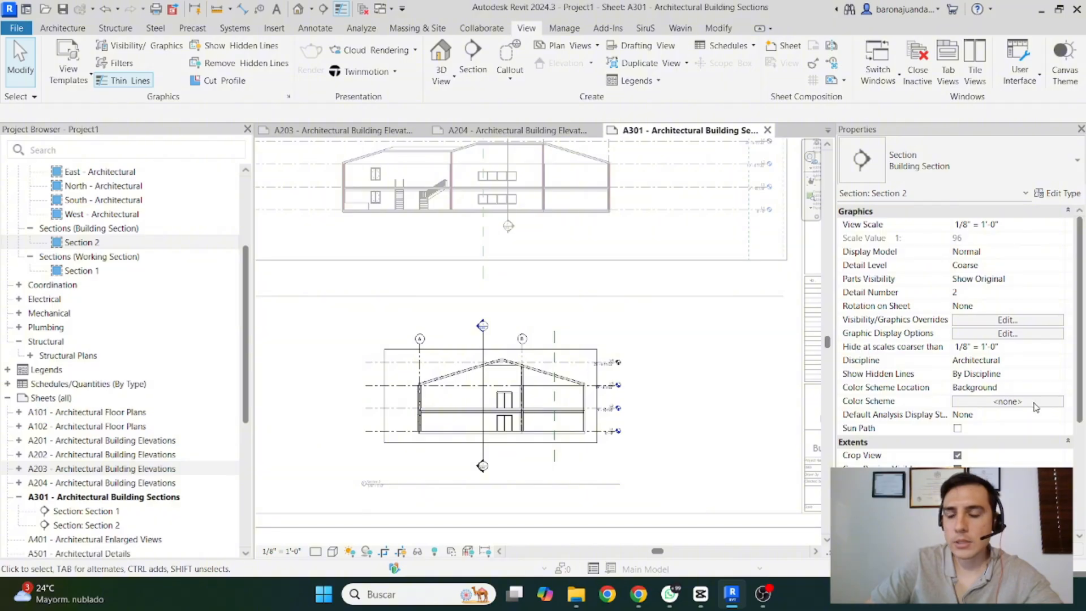
scroll(1034, 407, down, 5)
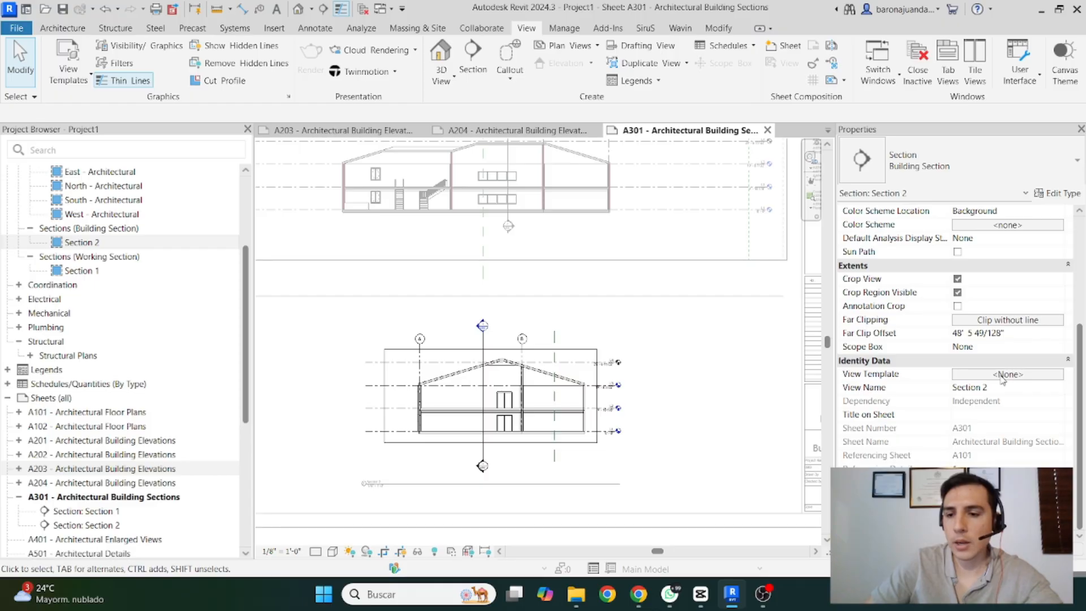
click(970, 378)
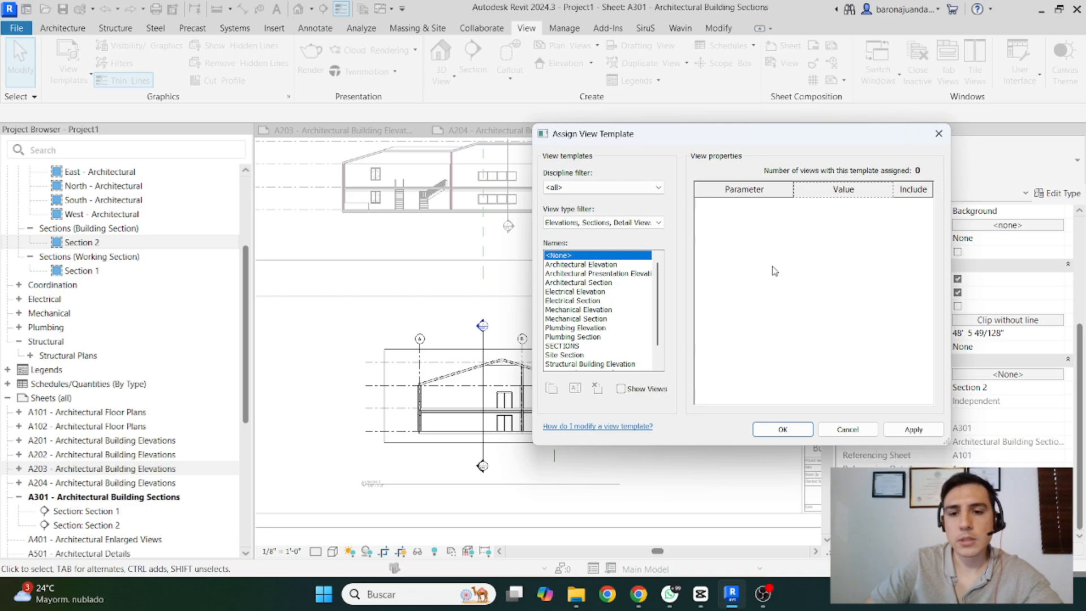
double_click(567, 347)
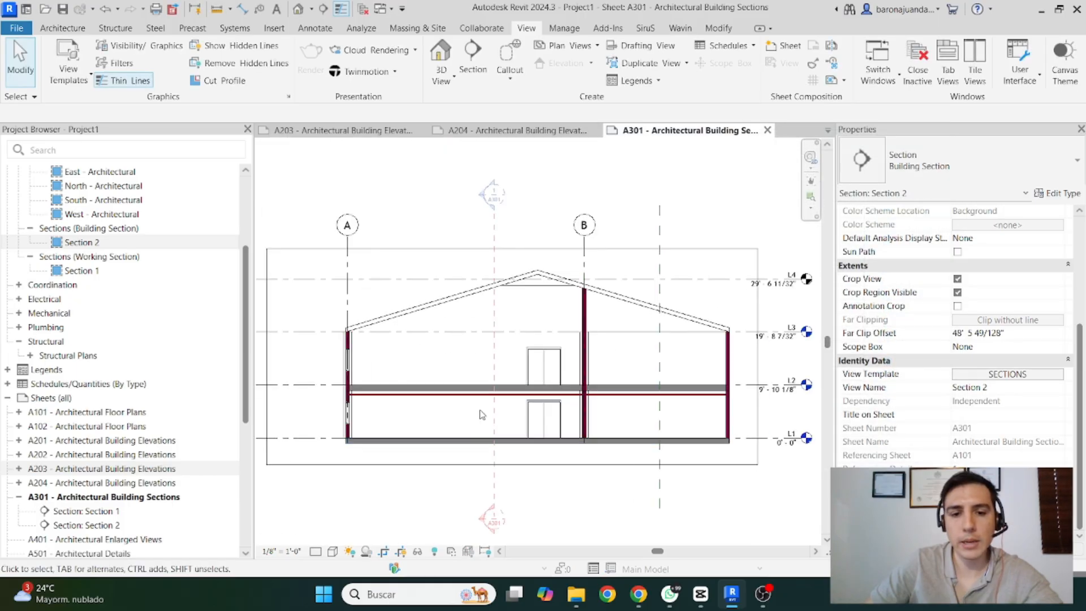
Examine the wall, floor, ceiling and roof cut fills in Section 2, deactivate the viewport and view the whole sheet
scroll(352, 403, up, 3)
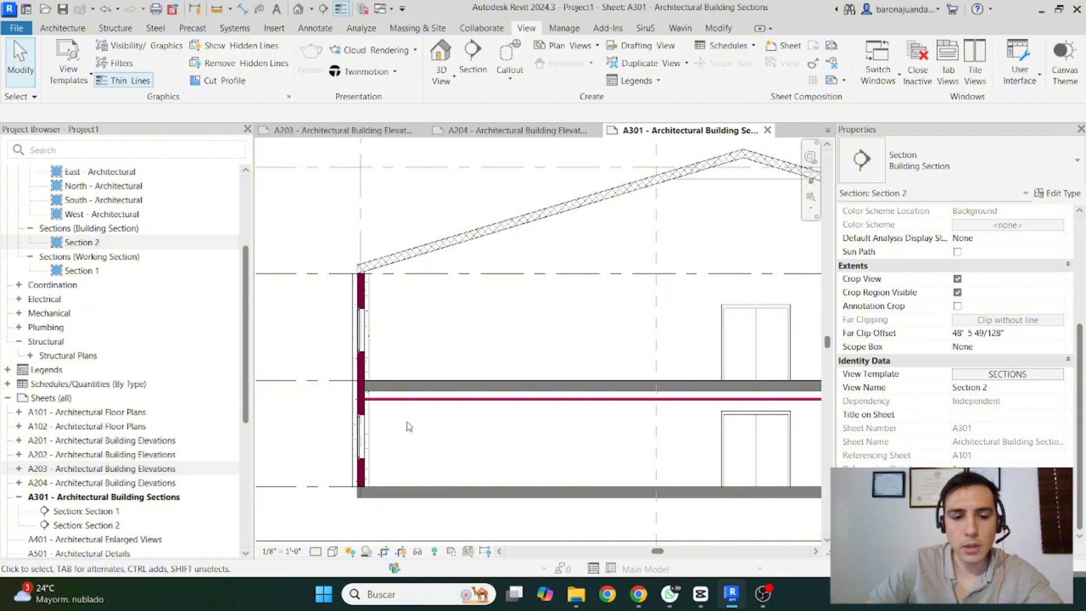
scroll(421, 419, down, 5)
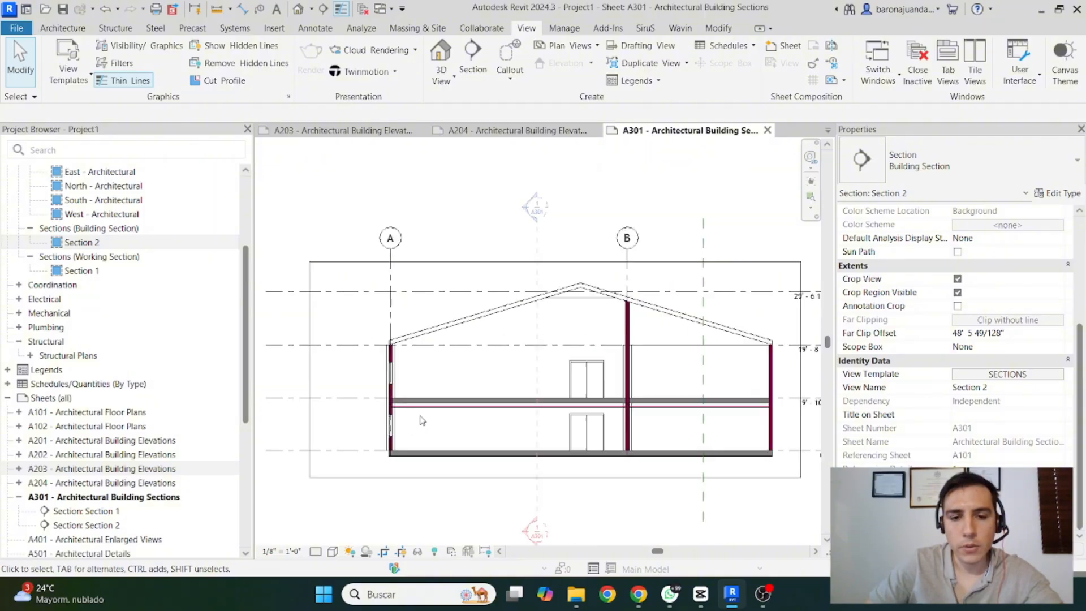
double_click(684, 392)
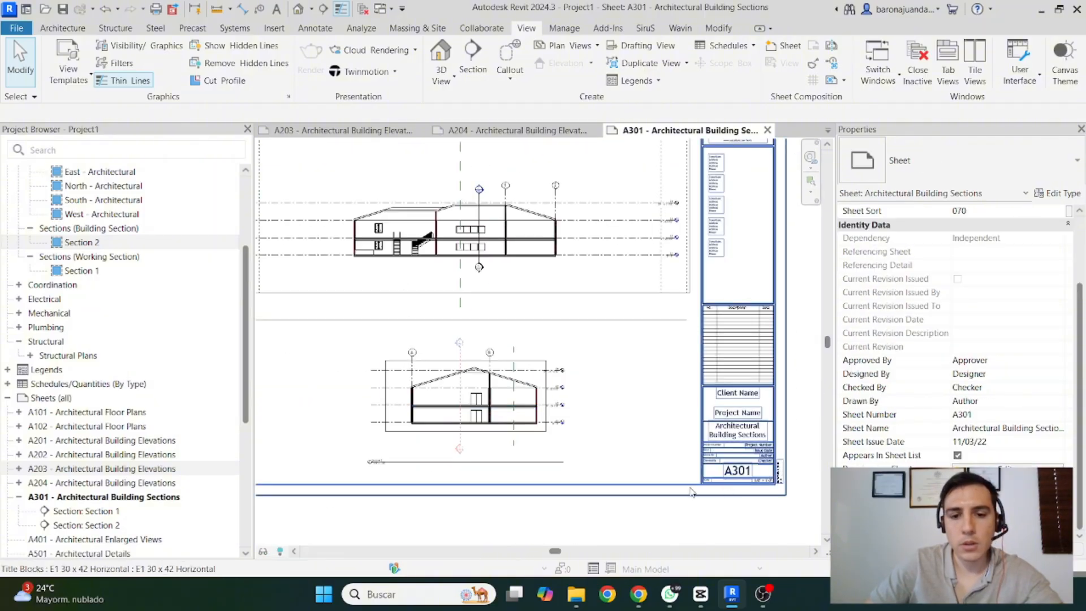
scroll(639, 348, down, 3)
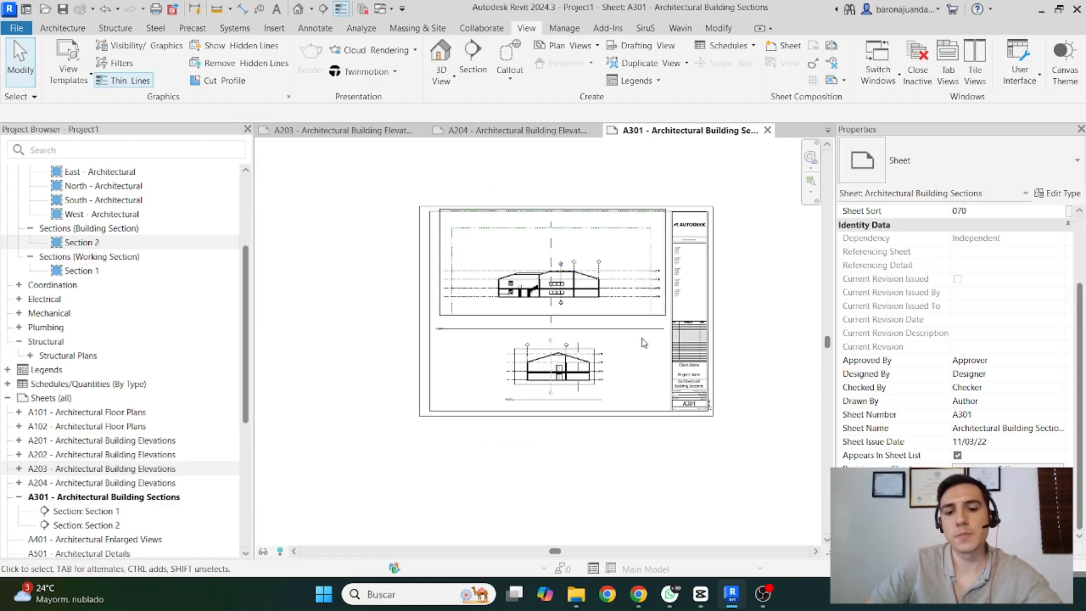